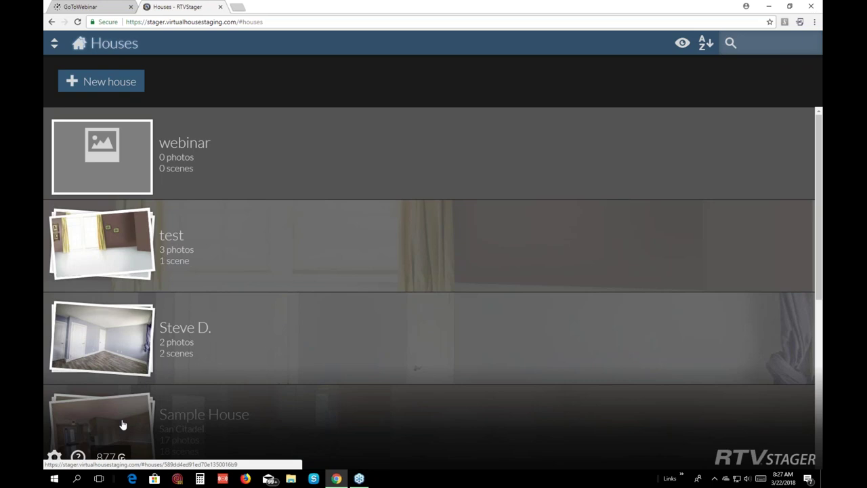
Open the furnished scene of Sample220: Family/Dining in Sample House for editing, loading the recovered backup of unsaved changes
left_click(123, 424)
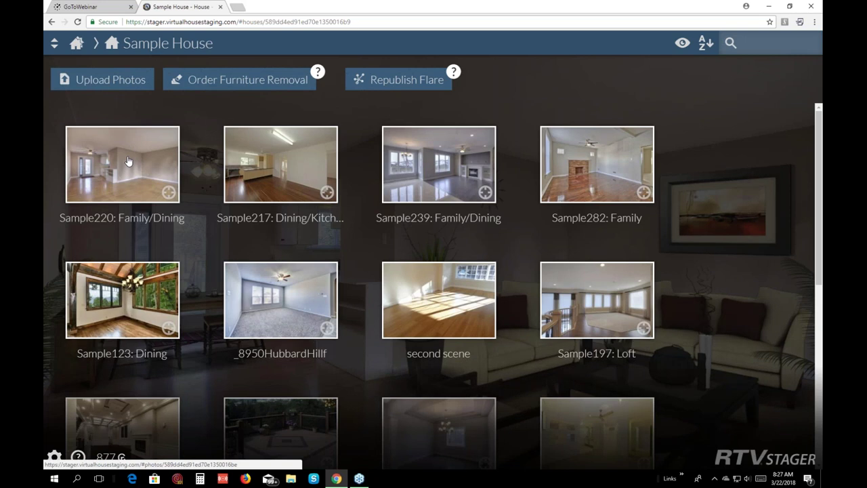
left_click(128, 162)
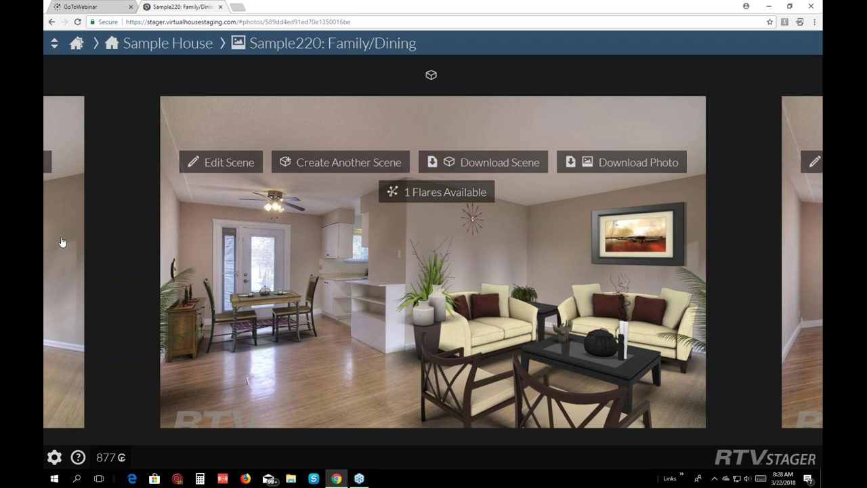
left_click(87, 242)
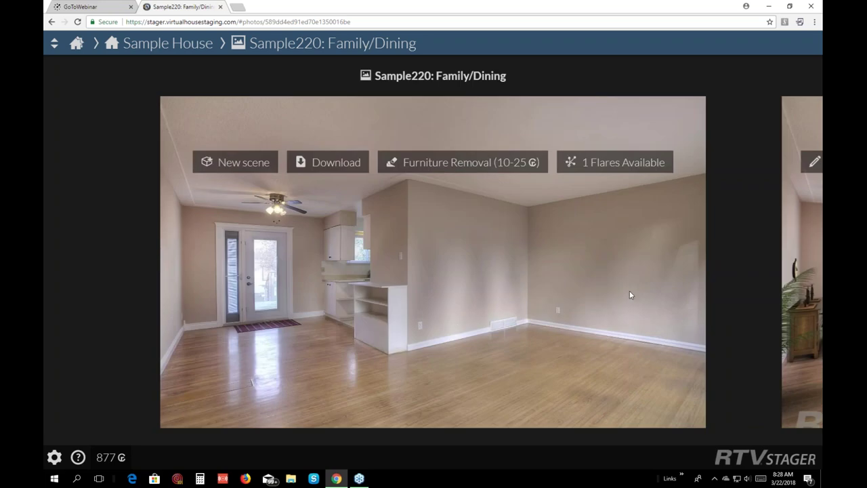
left_click_drag(629, 294, 207, 338)
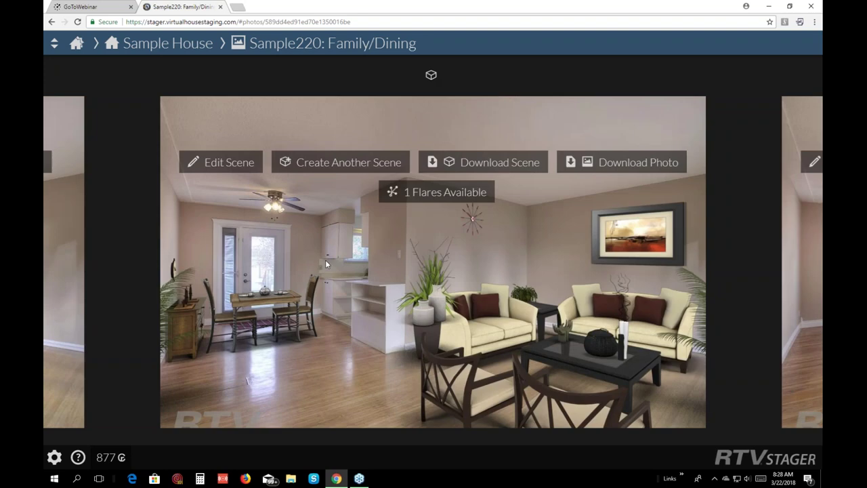
left_click(218, 164)
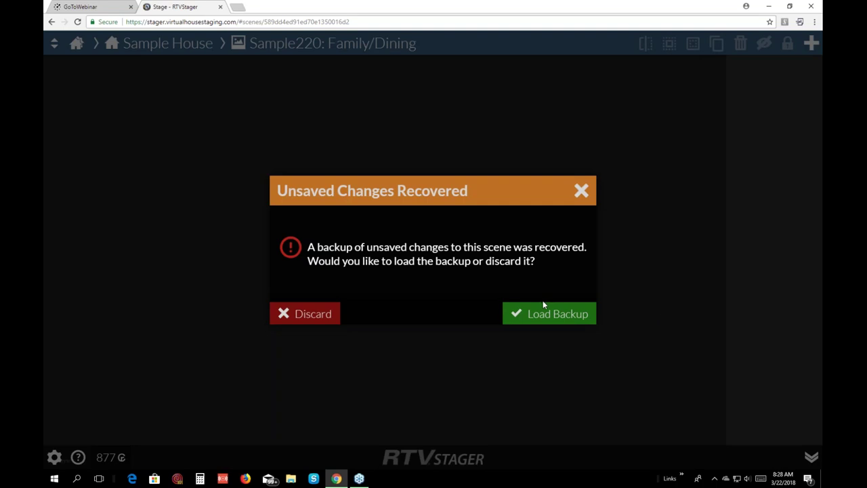
left_click(541, 316)
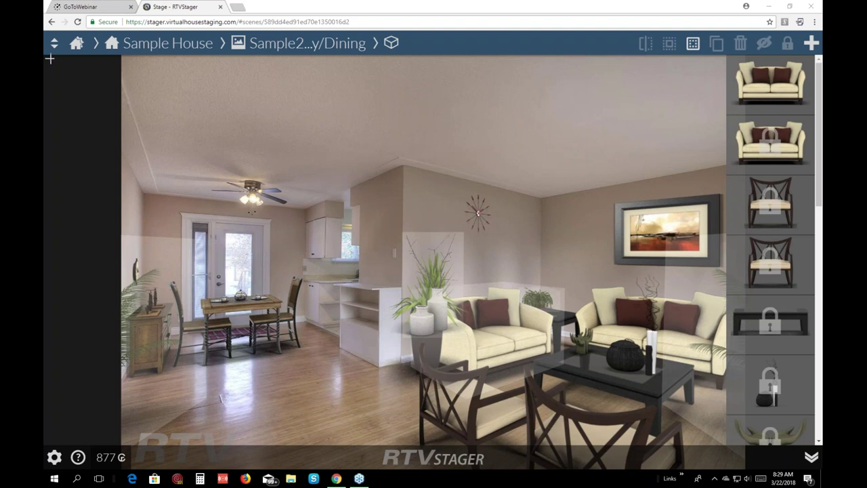
Save the changes, return to Sample House and open Sample220's scene with the dark sectional sofa for editing
left_click(126, 42)
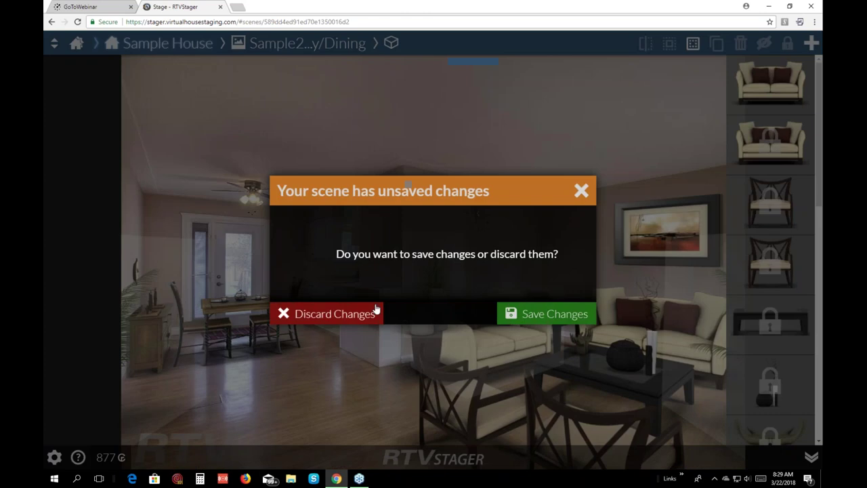
left_click(555, 311)
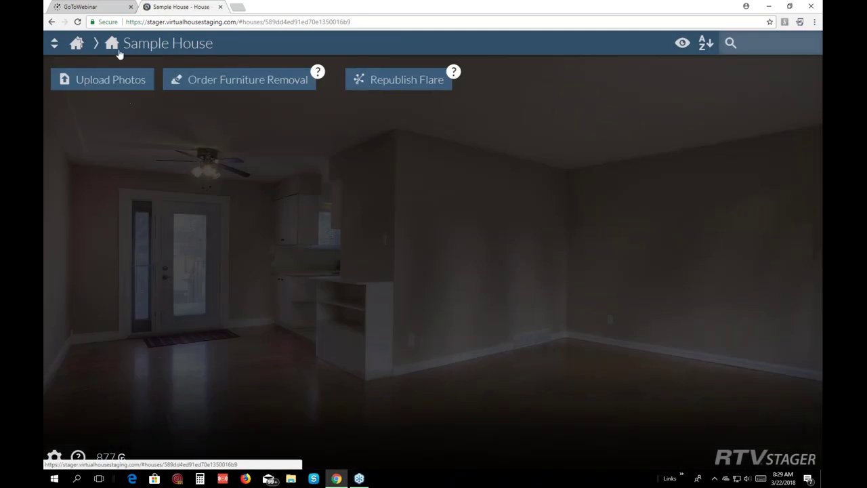
left_click(150, 157)
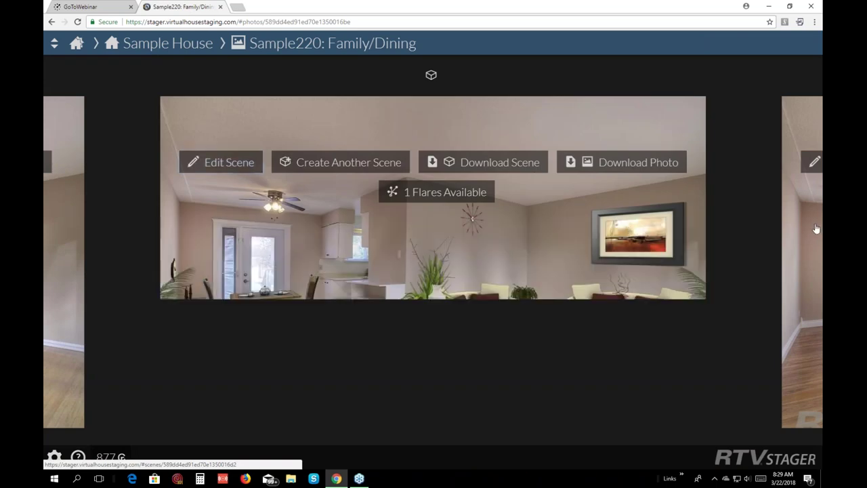
left_click(802, 229)
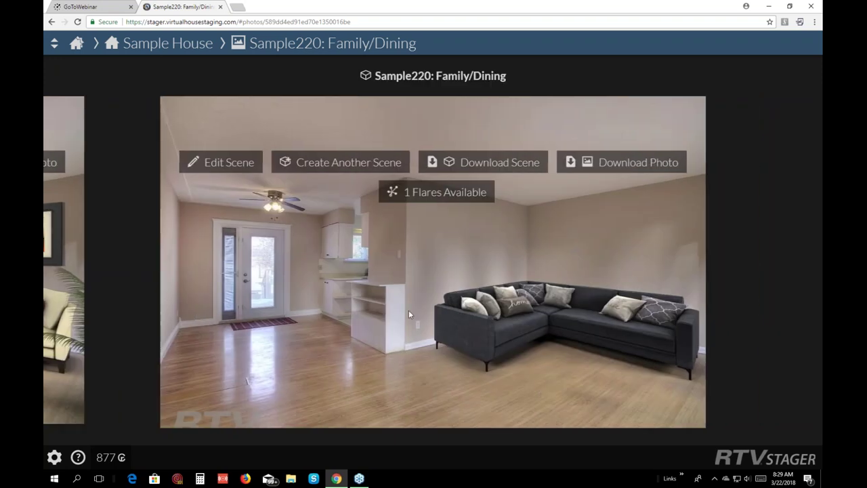
left_click(208, 163)
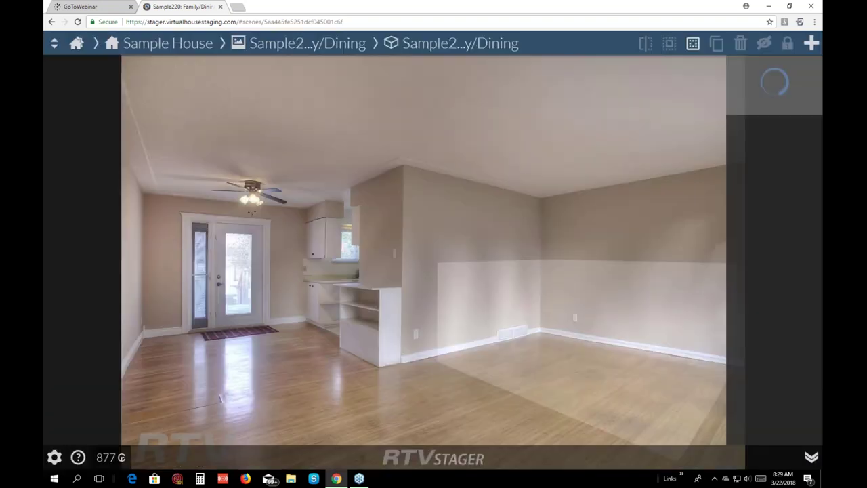
Mirror the dark sectional sofa and clear the selection
left_click(600, 327)
left_click(644, 46)
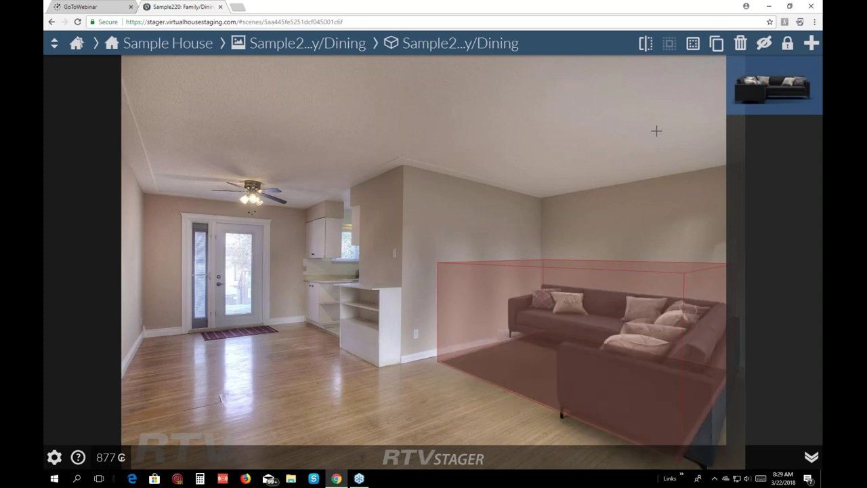
left_click(656, 131)
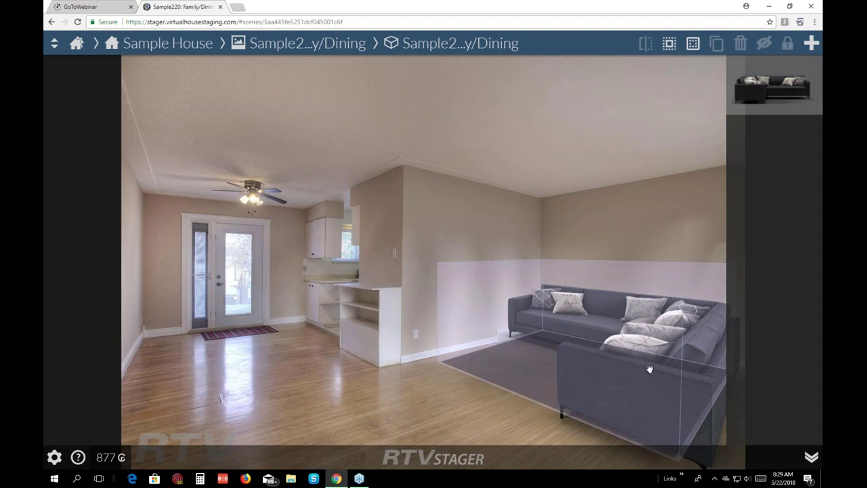
Mirror the sectional sofa back to its original orientation and deselect it
left_click(619, 316)
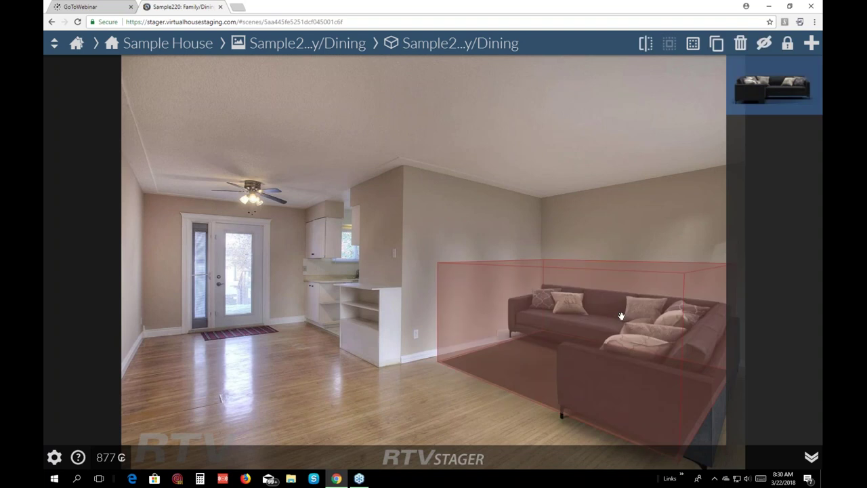
left_click(646, 45)
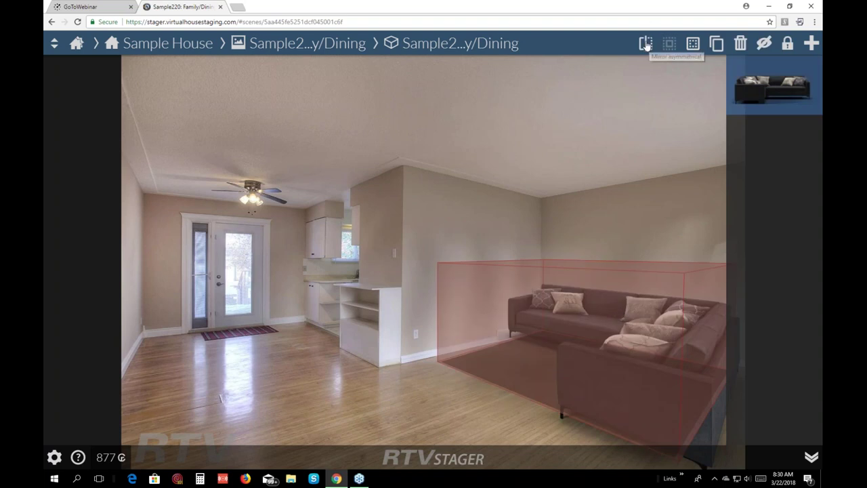
left_click(642, 136)
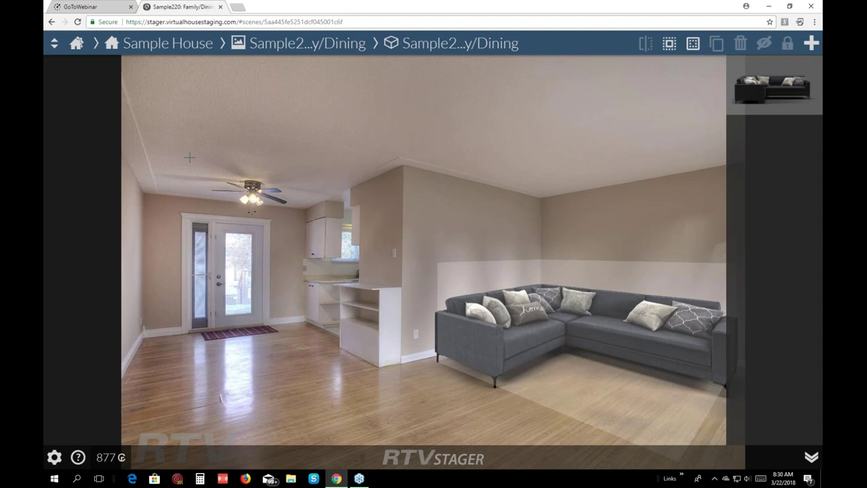
Save the sectional sofa scene, return to Sample House and reopen Sample220's fully furnished living and dining scene for editing
left_click(116, 46)
left_click(559, 310)
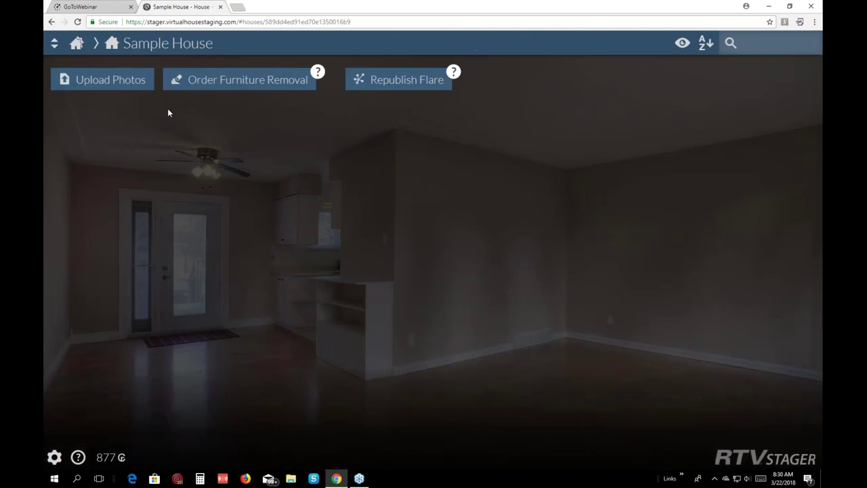
left_click(133, 135)
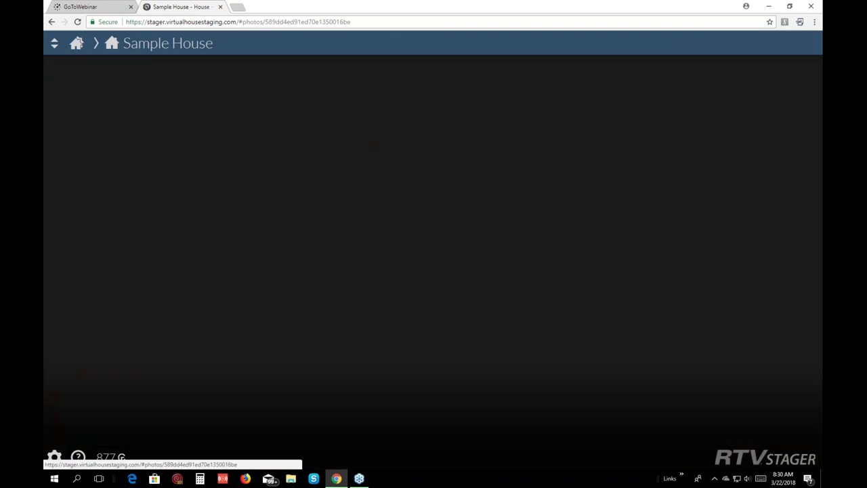
left_click(818, 203)
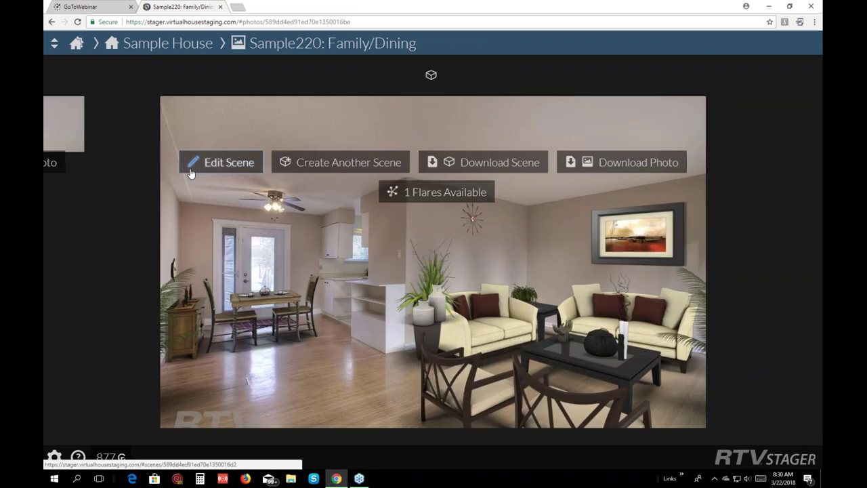
left_click(191, 173)
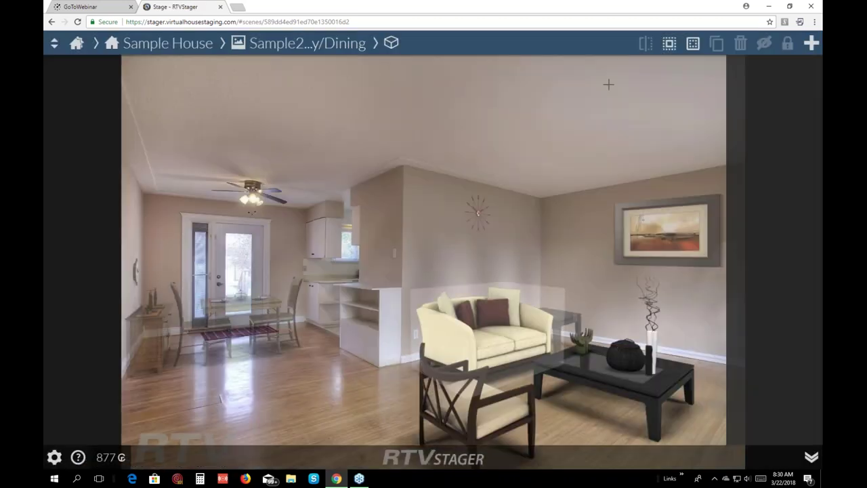
Select all furniture items in the scene at once, and clear the selection
left_click(669, 44)
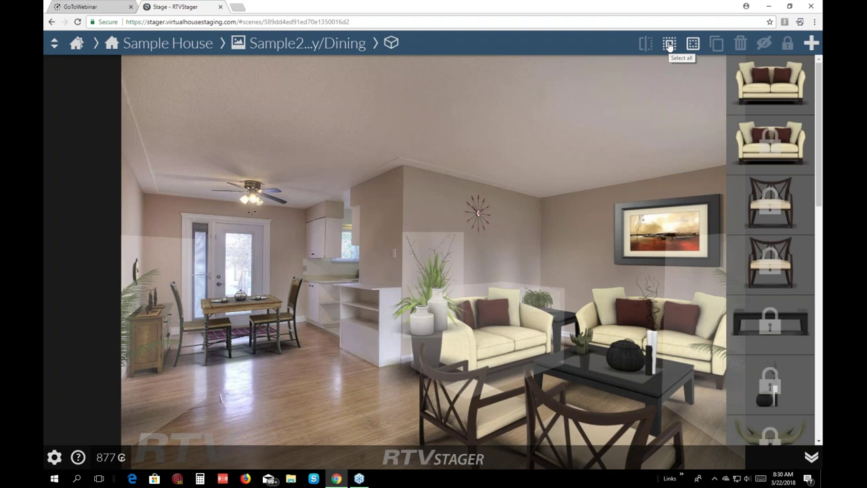
left_click(669, 43)
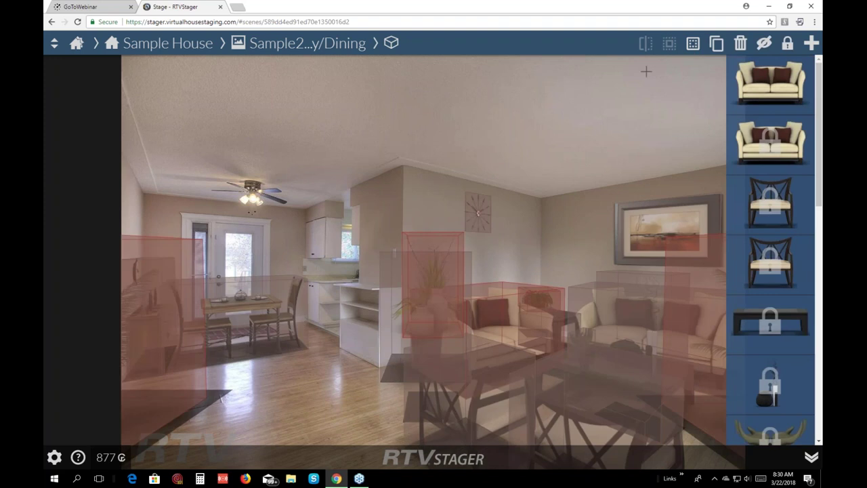
left_click(691, 106)
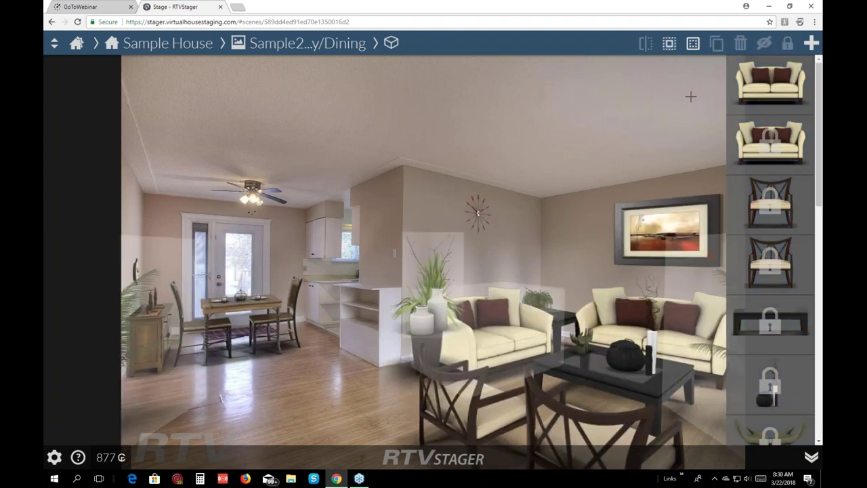
Select the unlocked cream loveseat, invert the selection to all other items, and clear it
left_click(692, 44)
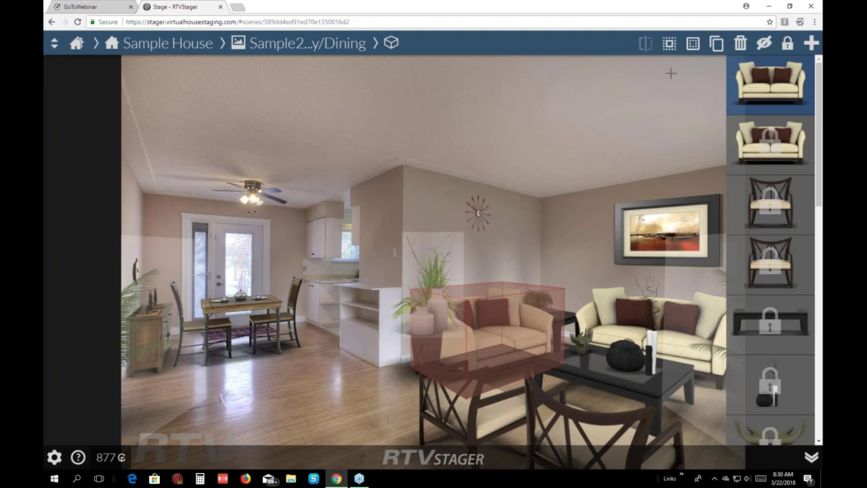
left_click(691, 45)
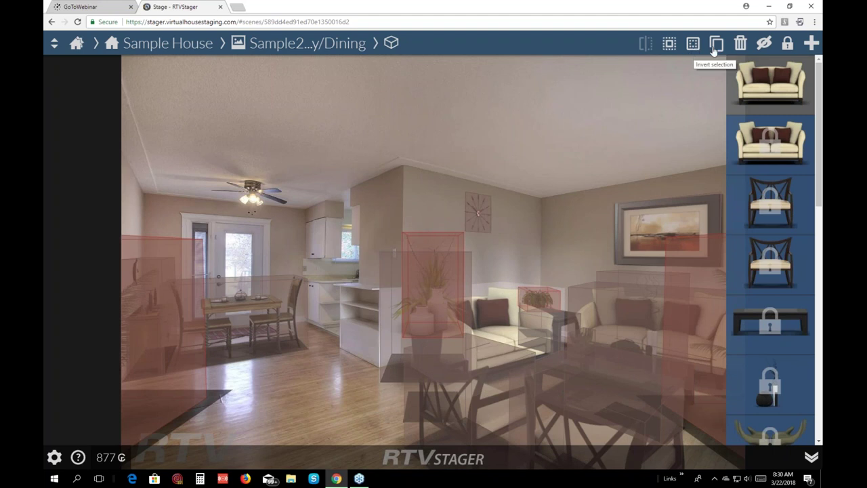
left_click(470, 149)
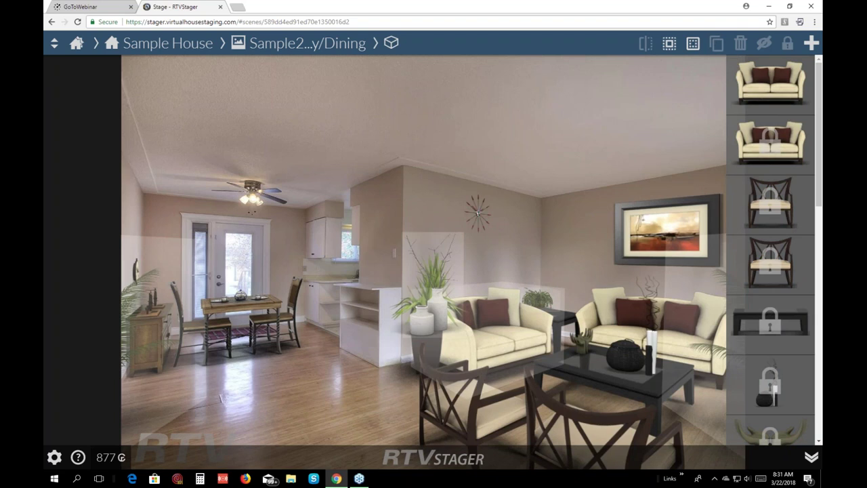
Duplicate the starburst wall clock, with the copy beside the original on the same wall
left_click(477, 212)
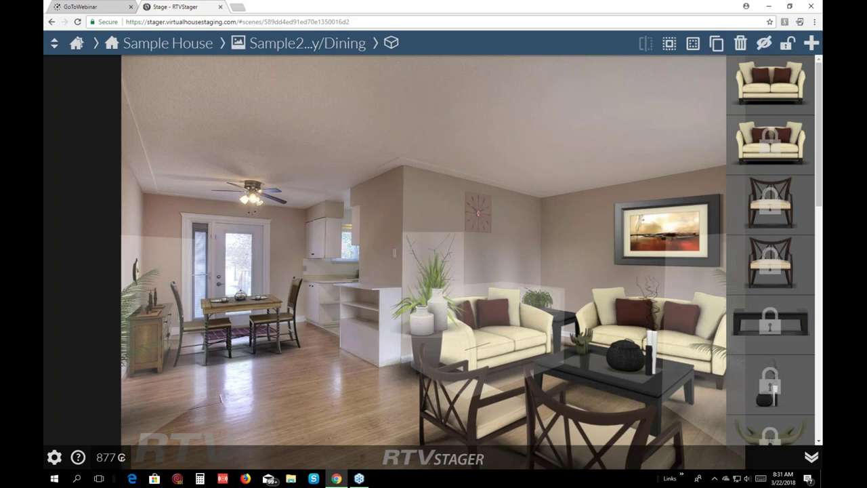
left_click(716, 43)
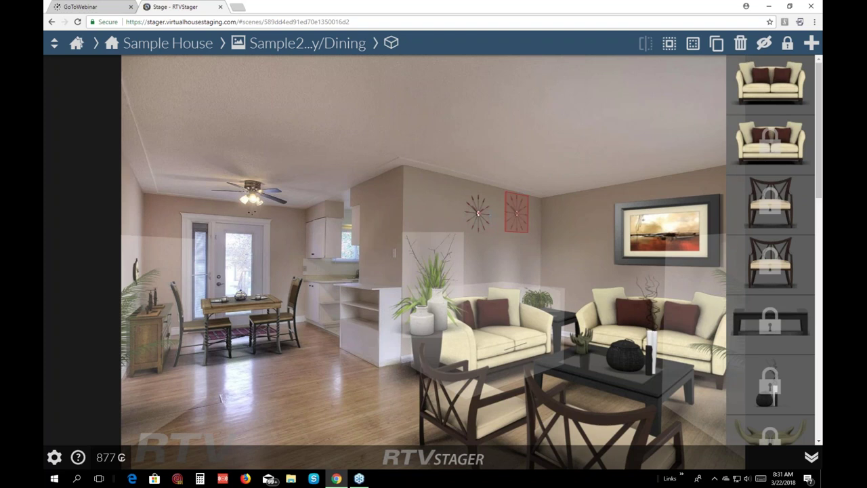
left_click(519, 217)
Duplicate the copied clock and move the new one onto the adjacent wall beside the framed picture
left_click(716, 43)
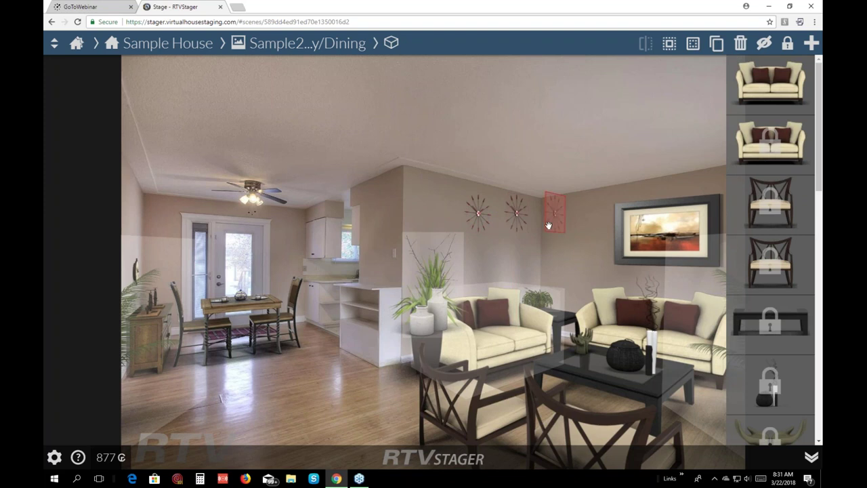
left_click_drag(554, 212, 574, 217)
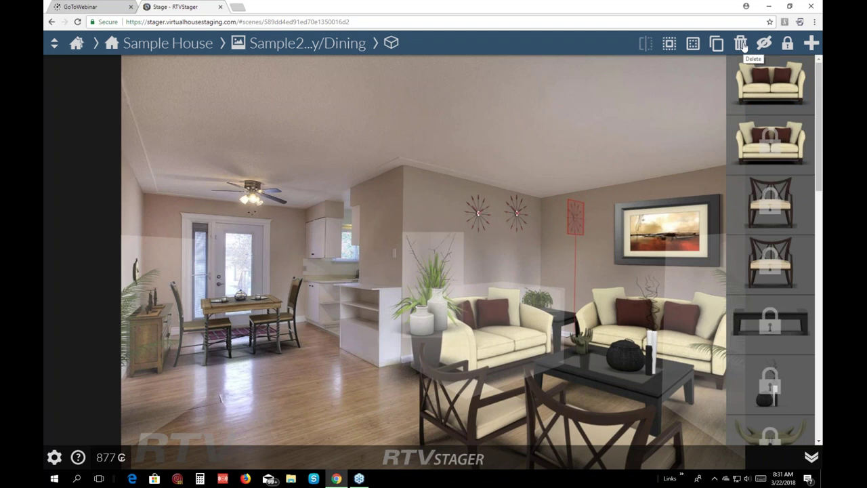
left_click(574, 219)
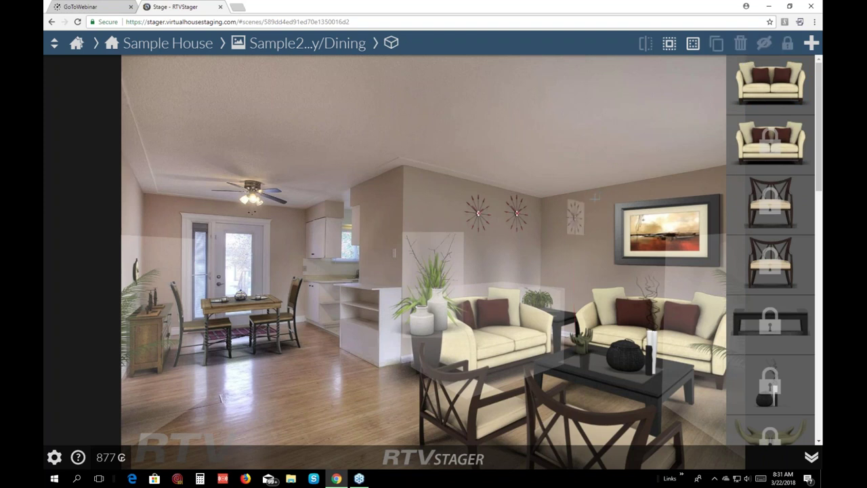
Delete the extra clock beside the framed picture, keeping the loveseat out of the selection
left_click(521, 310)
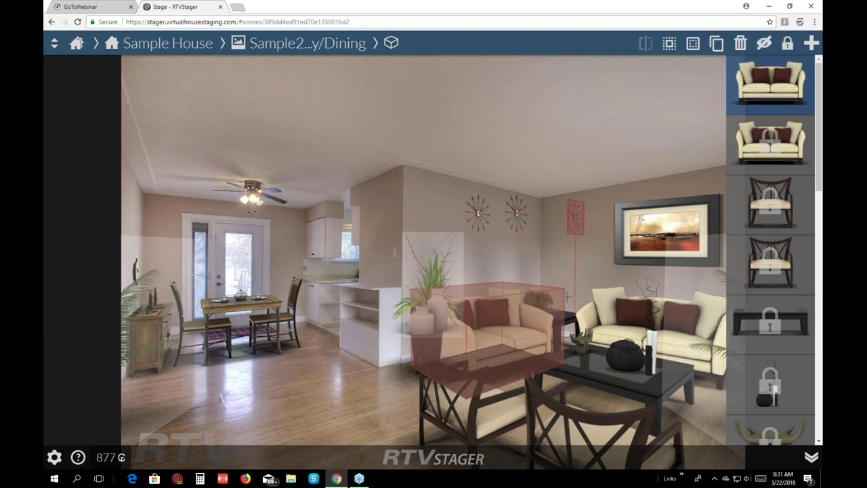
left_click(614, 151)
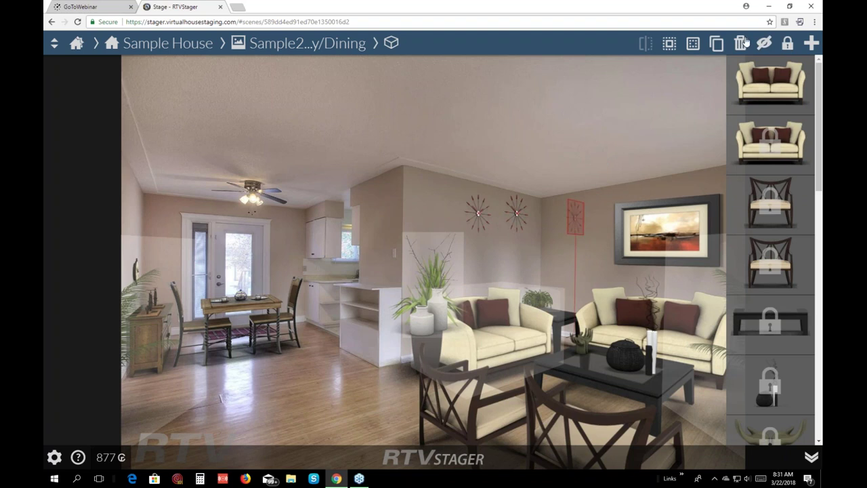
left_click(743, 44)
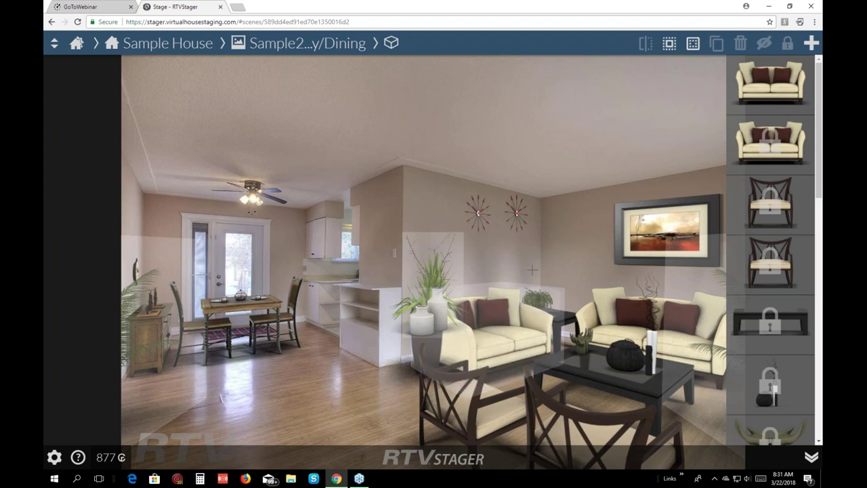
Hide the unlocked cream loveseat beside the end table, and clear the selection
left_click(499, 321)
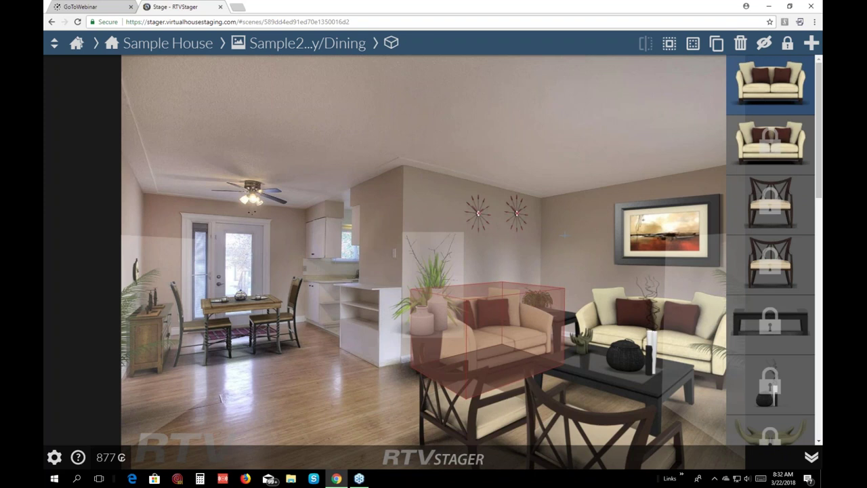
left_click(501, 315)
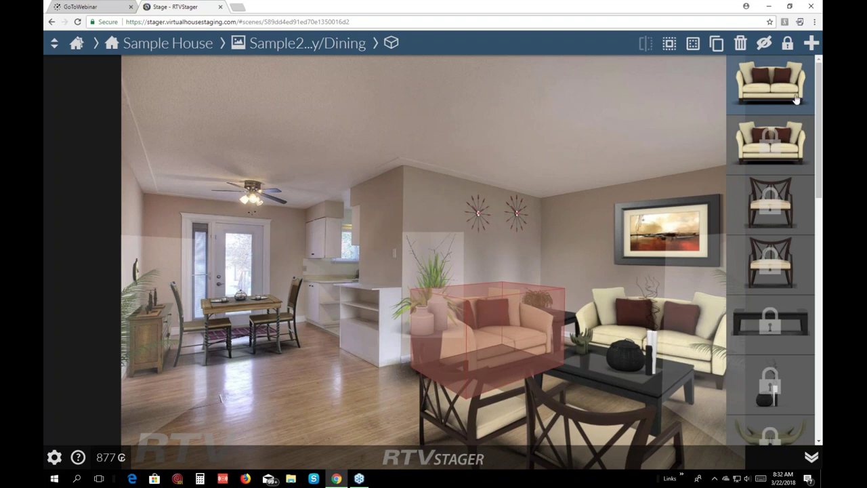
left_click(759, 92)
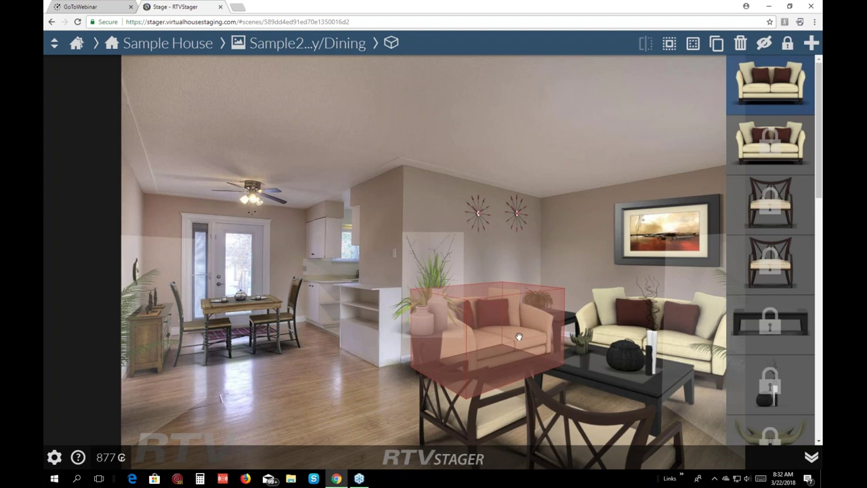
left_click(764, 44)
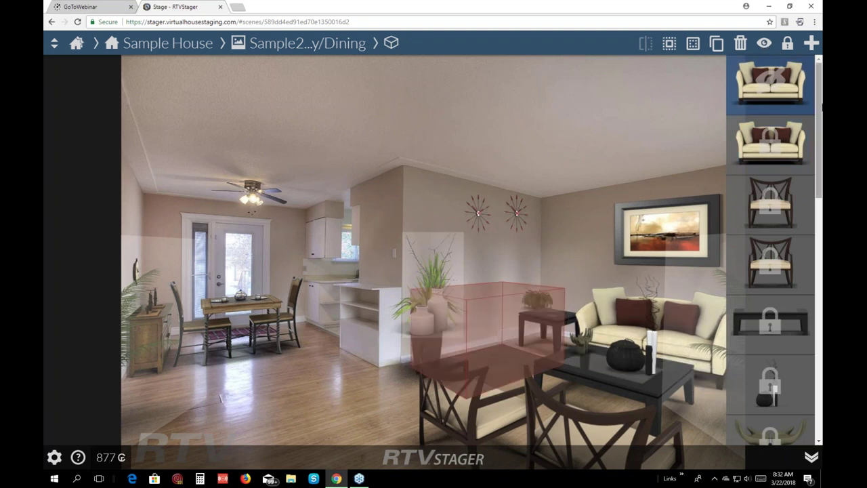
left_click(811, 112)
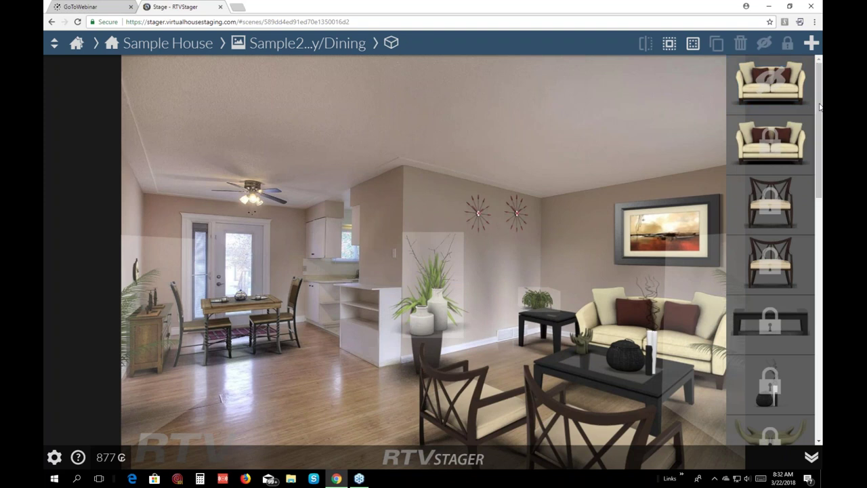
Select the small plant on the end table together with the hidden loveseat, and lock both
left_click(550, 310)
mouse_move(549, 310)
left_mouse_down()
mouse_move(549, 298)
mouse_move(515, 316)
mouse_move(550, 300)
left_mouse_up()
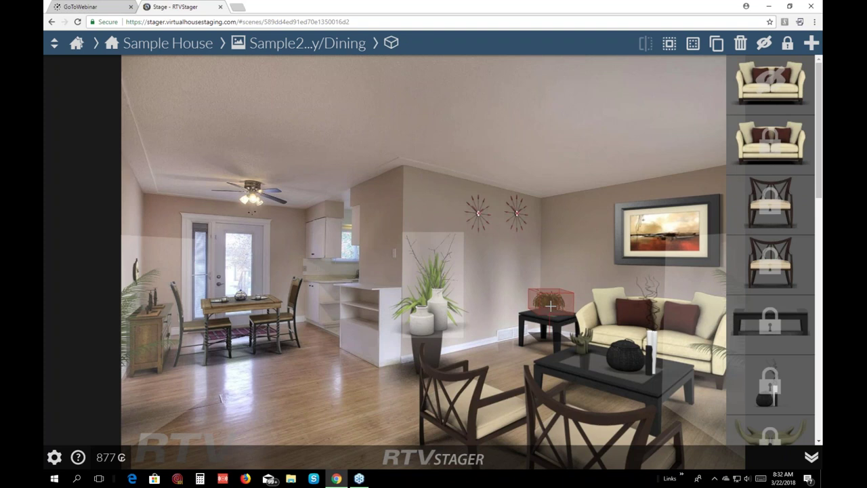
left_click_drag(550, 306, 548, 306)
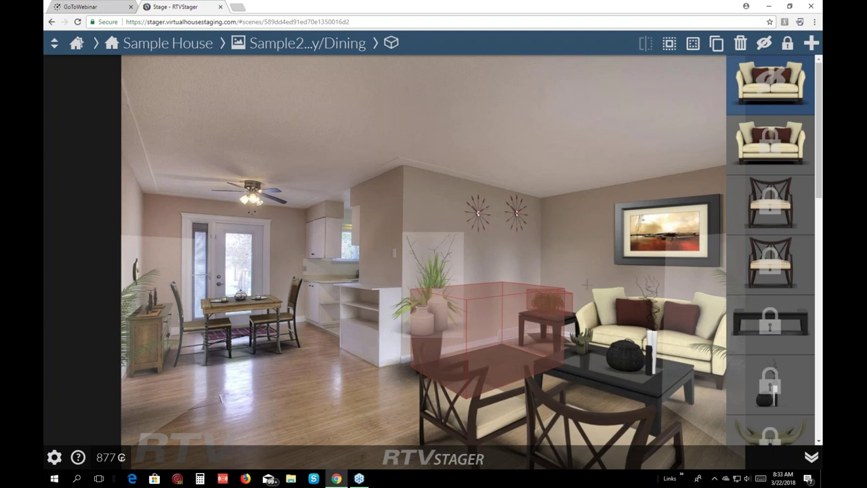
left_click(788, 44)
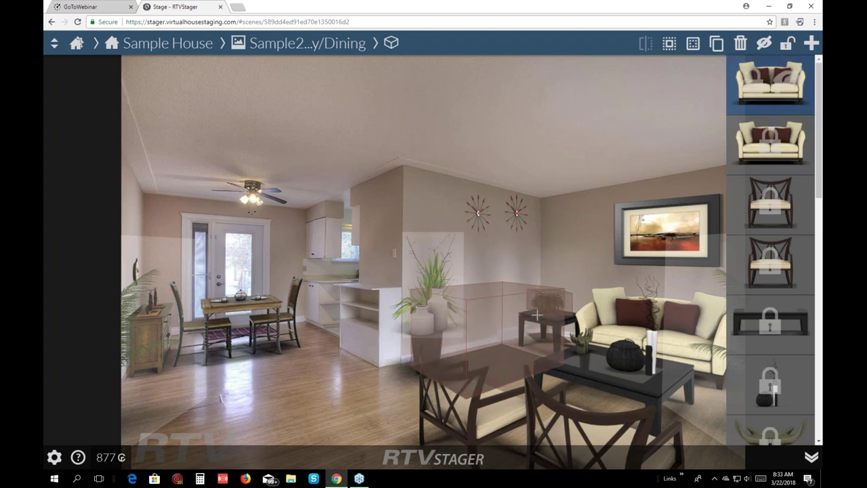
Move the white vases from the tall potted plant to the white shelf unit near the kitchen, and clear the selection
left_click(457, 321)
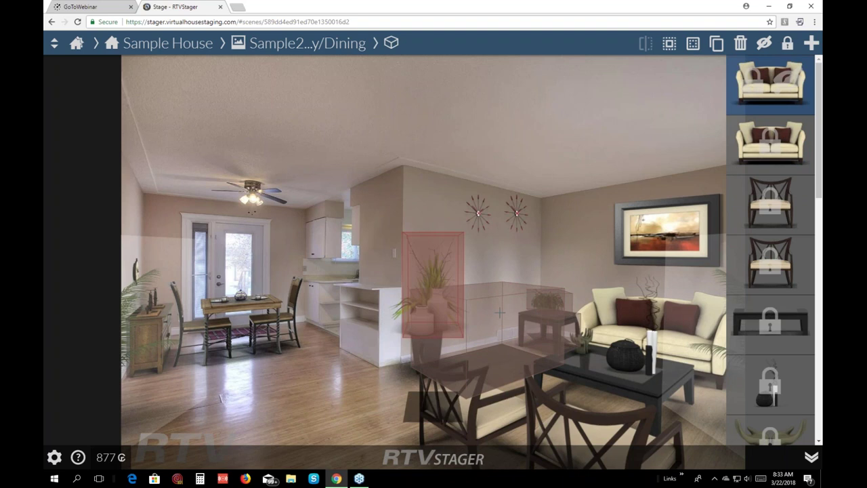
left_click(474, 257)
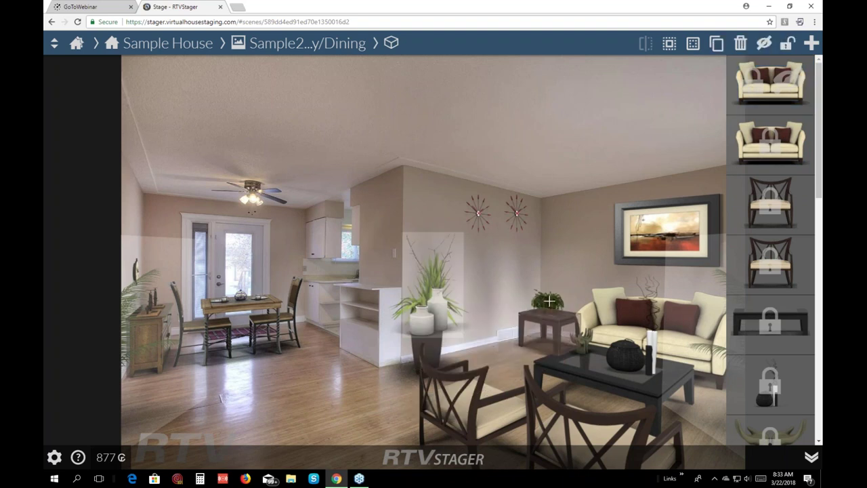
left_click(556, 305)
left_click(461, 308)
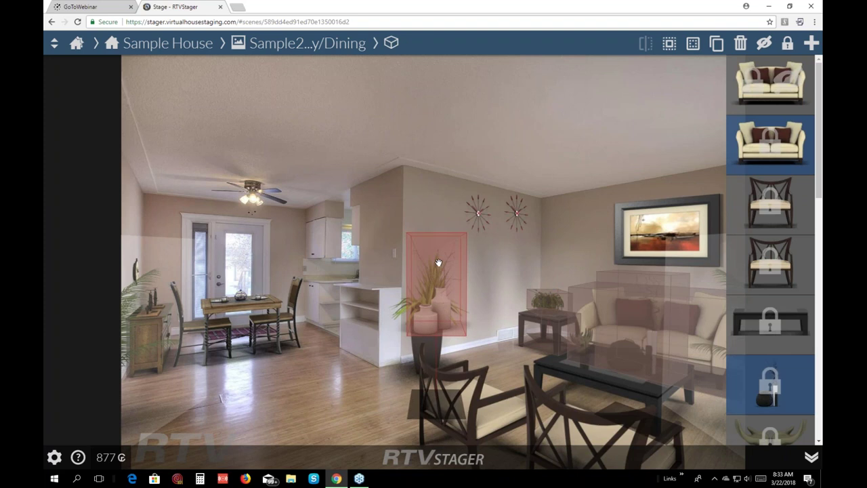
left_click_drag(437, 268, 378, 279)
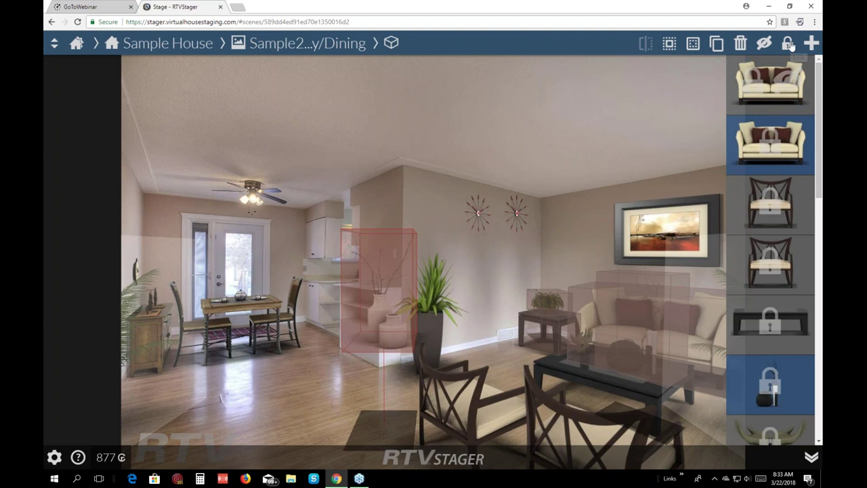
left_click(584, 155)
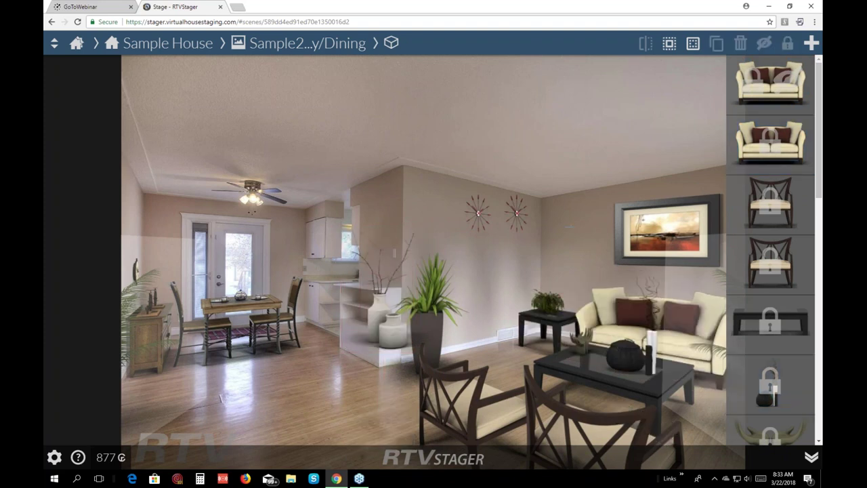
Unlock the small plant on the end table, and clear the selection
left_click(550, 304)
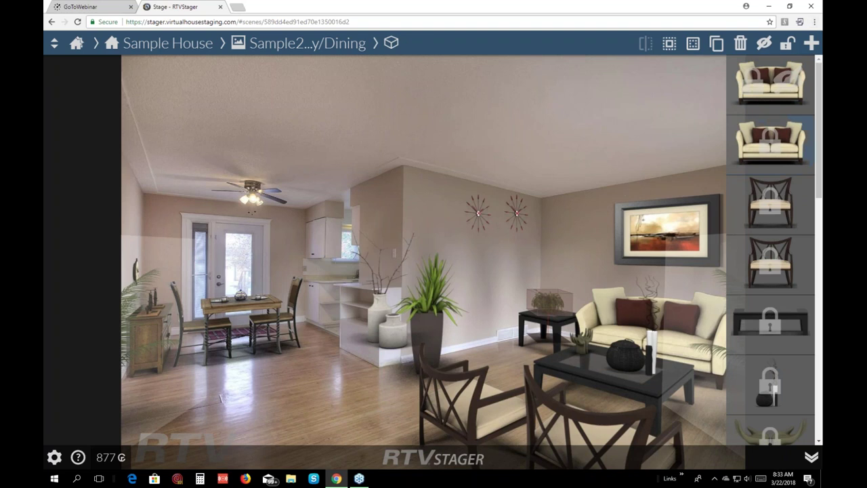
left_click(787, 45)
left_click(573, 255)
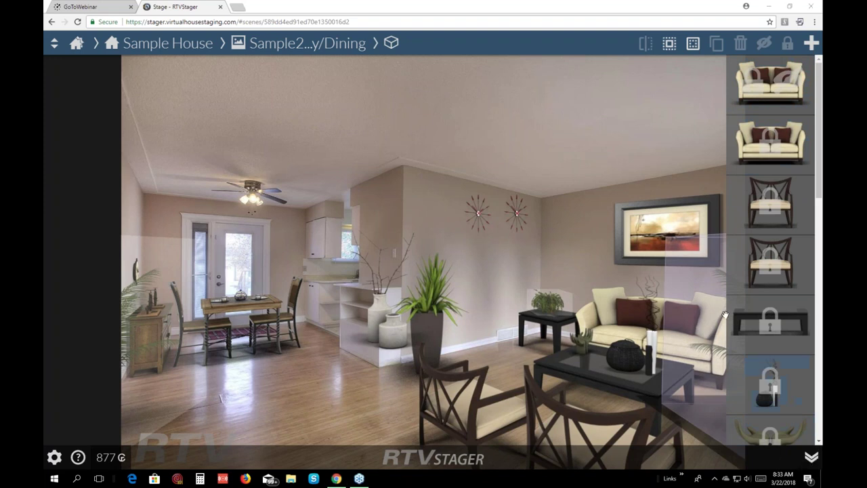
Collapse the furniture list, select the palm beside the sofa at the photo's edge, and bring the list back
left_click(812, 458)
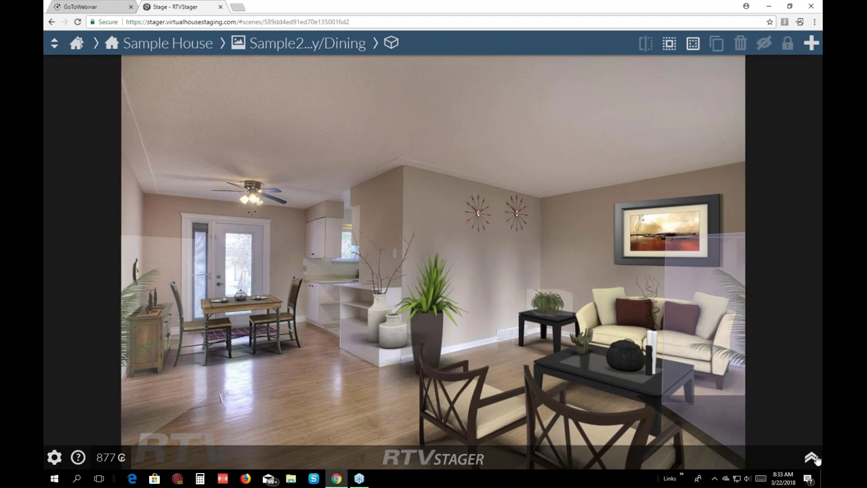
left_click(736, 288)
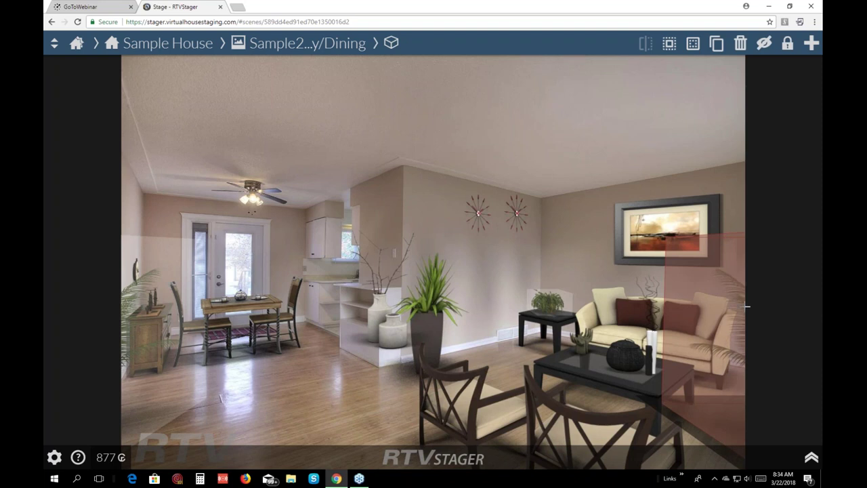
left_click(812, 458)
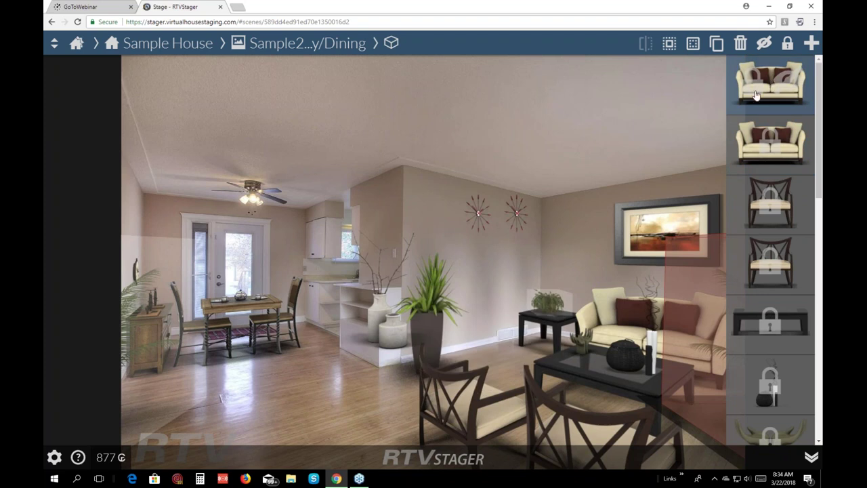
Add the hidden loveseat to the palm's selection, switch the palm's visibility off and on twice, and clear the selection
left_click(772, 44)
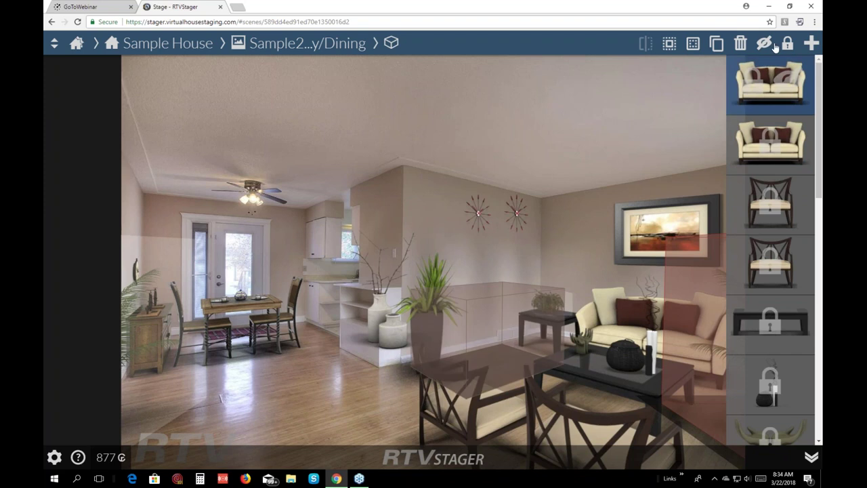
left_click(764, 44)
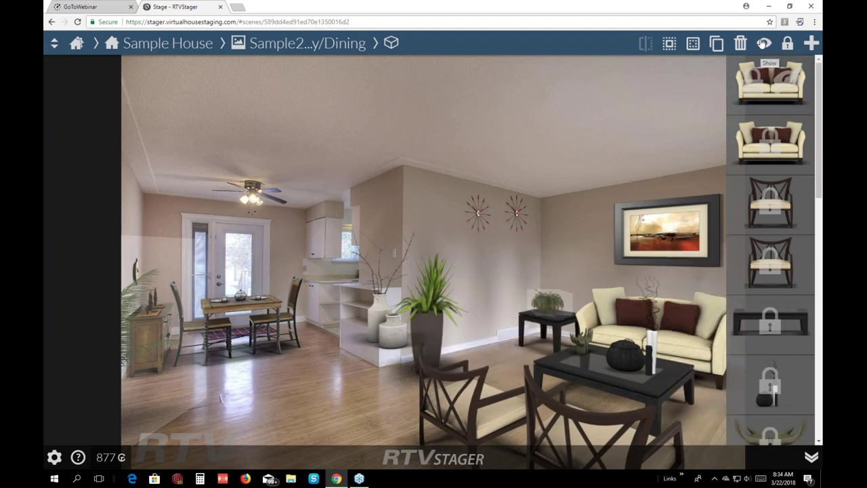
left_click(763, 44)
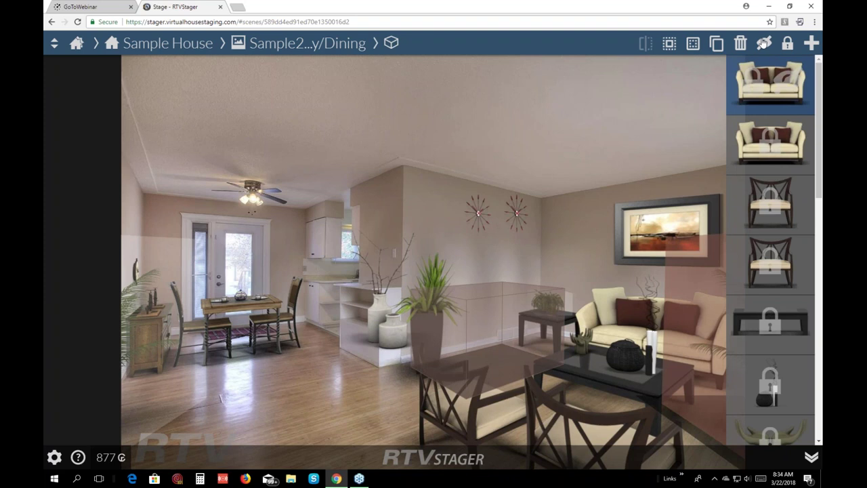
left_click(764, 44)
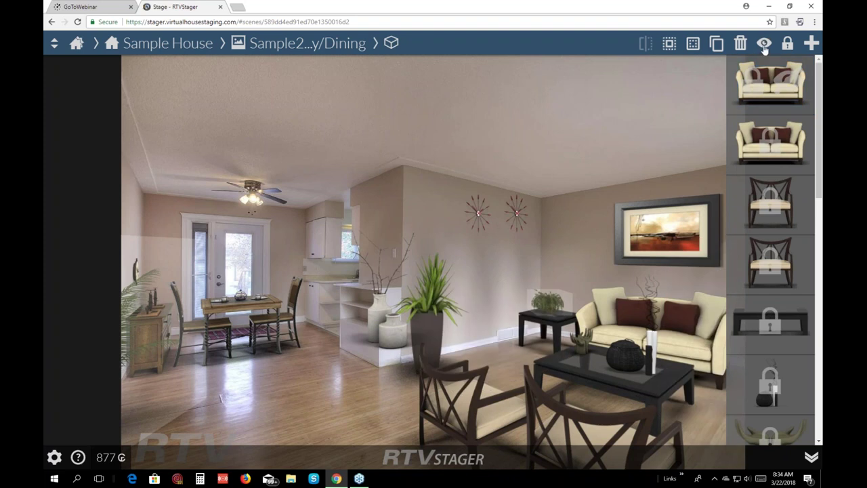
left_click(764, 44)
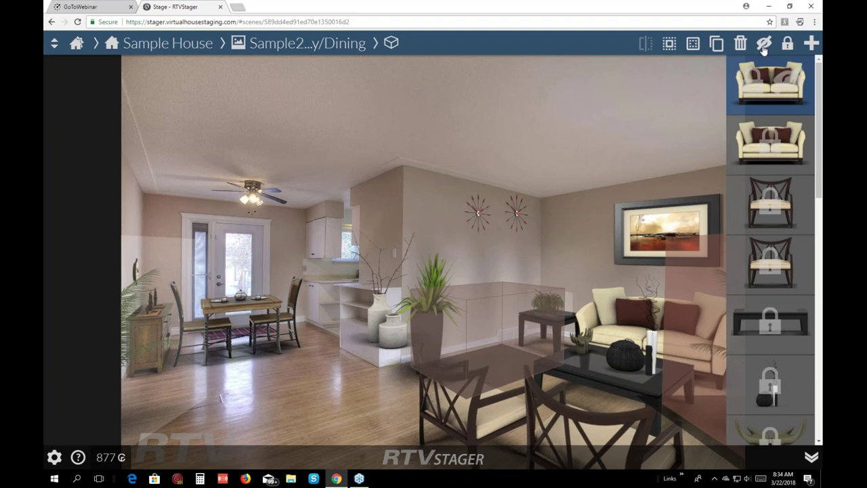
left_click(657, 97)
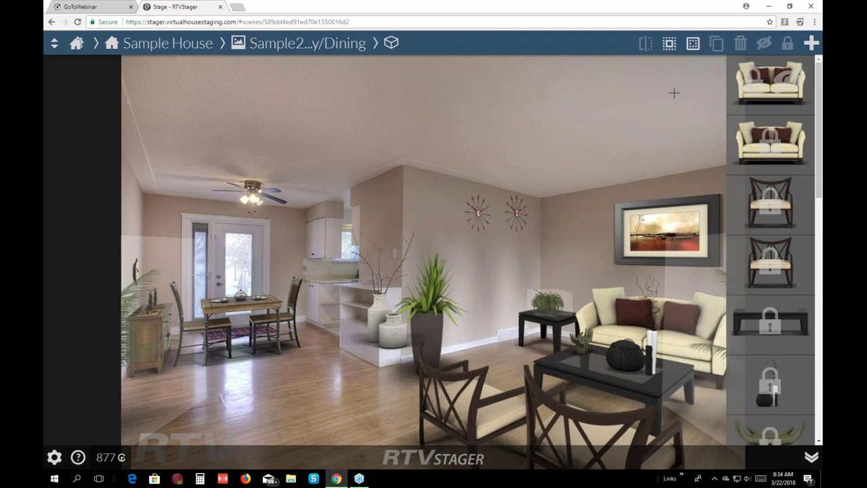
Unlock the hidden loveseat, show it in the scene again, and clear the selection
left_click(778, 93)
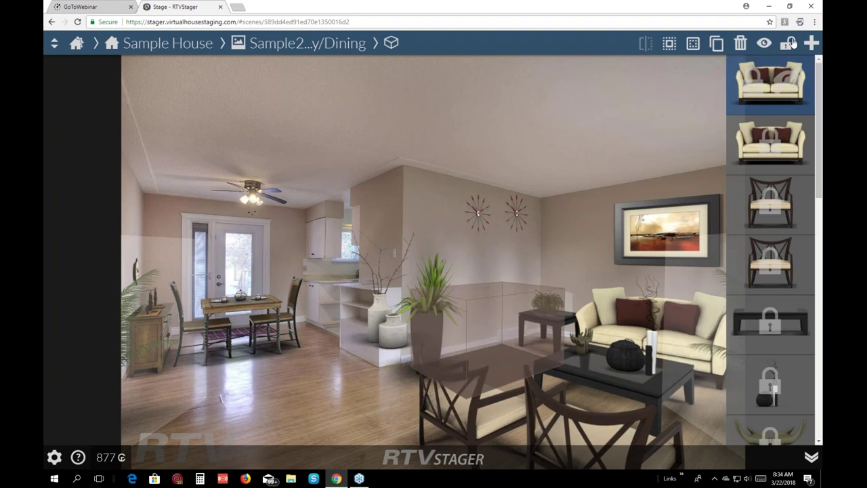
left_click(789, 44)
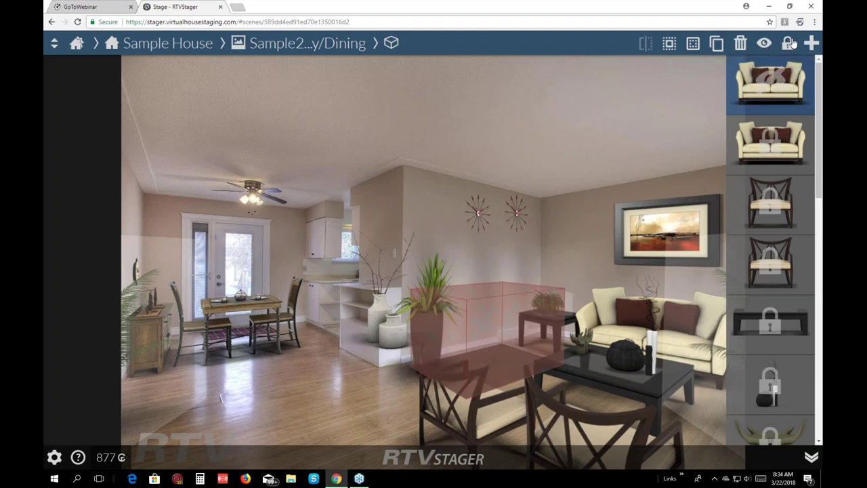
left_click(775, 90)
left_click(763, 45)
left_click(651, 87)
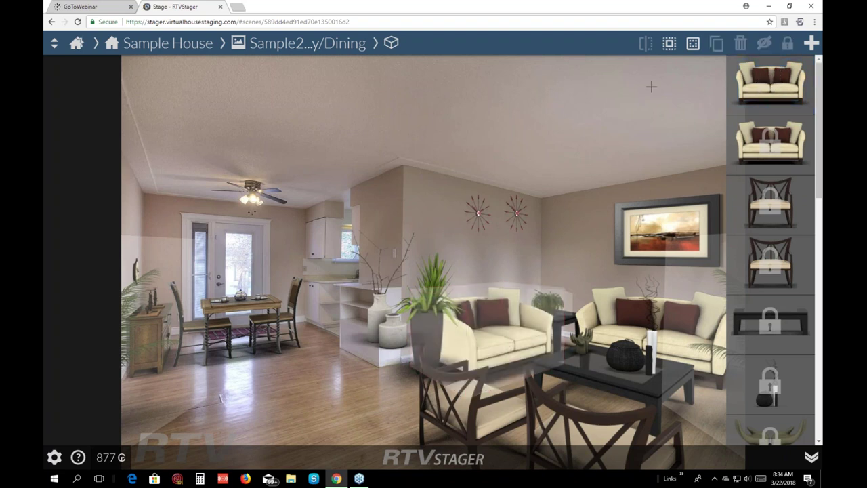
Open the furniture catalog for adding an item and filter it to Living room chairs
left_click(812, 42)
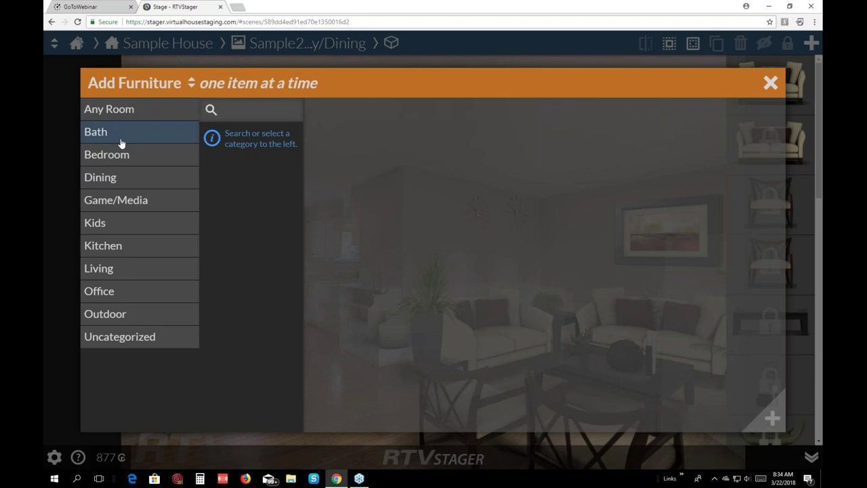
left_click(104, 272)
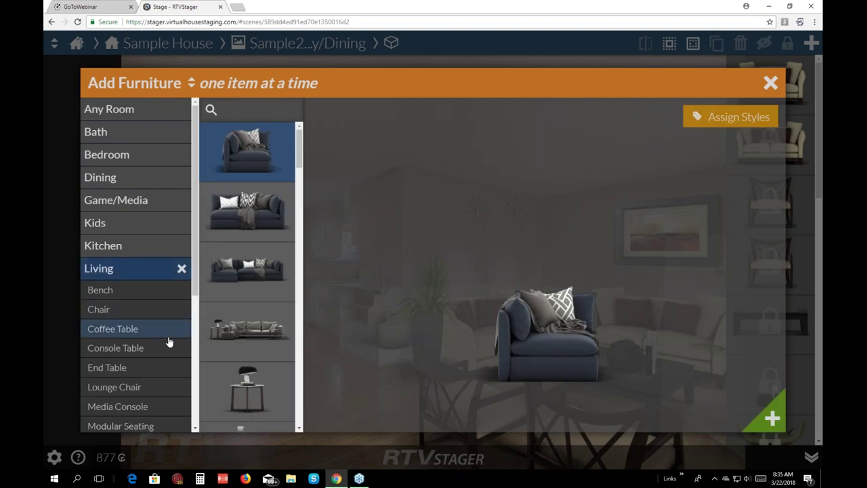
left_click(146, 310)
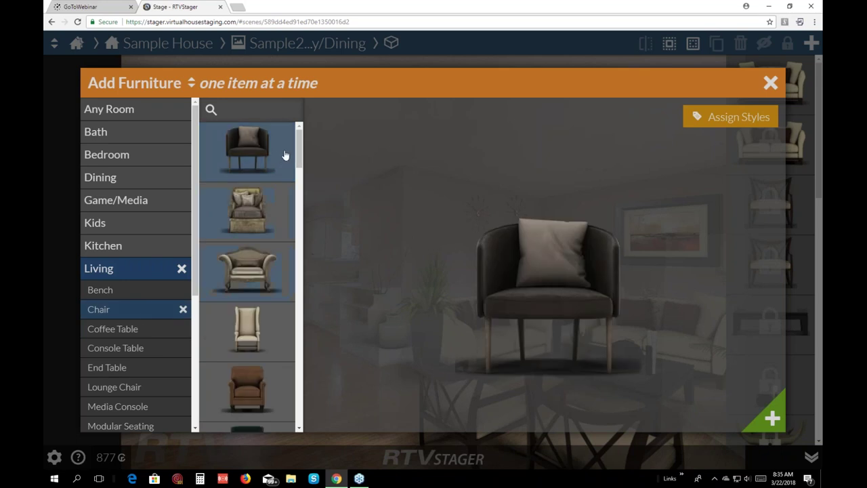
Browse the chairs and assign the Modern style to the dark barrel chair with the beige pillow
left_click_drag(298, 142, 280, 140)
scroll(247, 224, "down", 5)
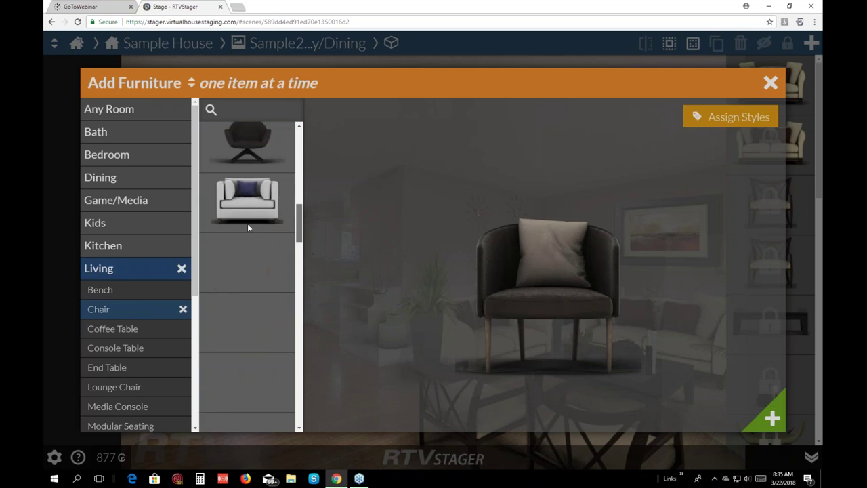
scroll(265, 203, "up", 2)
scroll(266, 202, "up", 6)
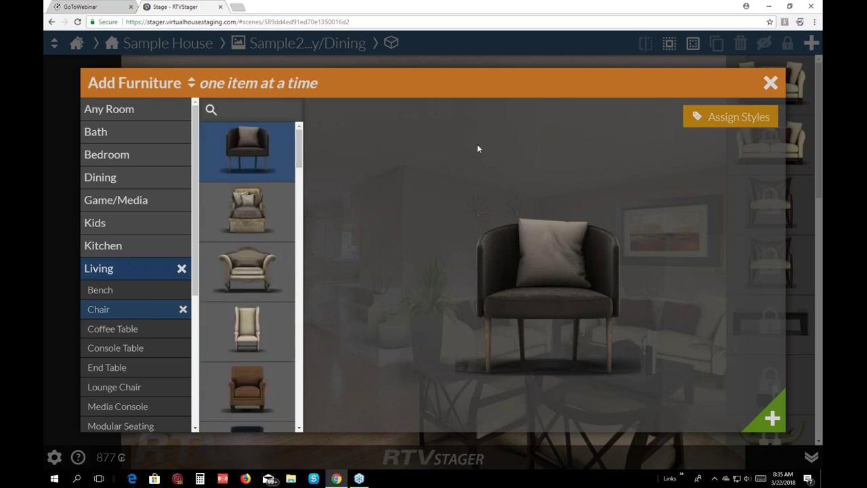
left_click(697, 119)
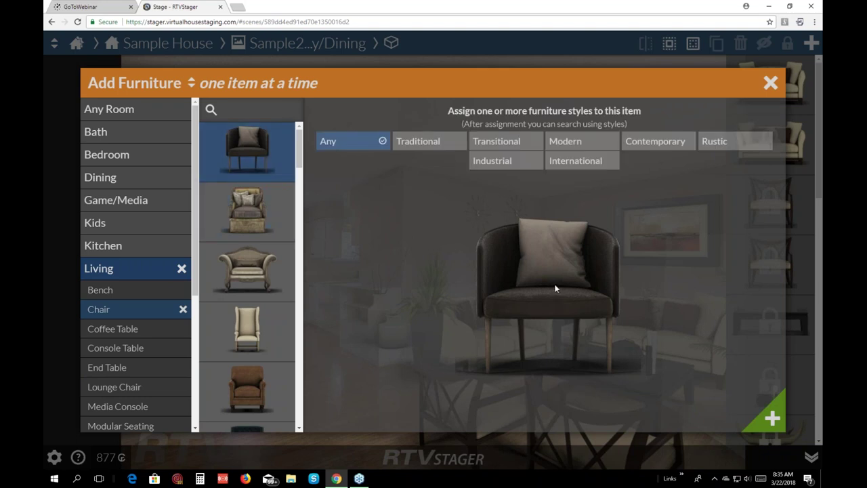
left_click(595, 139)
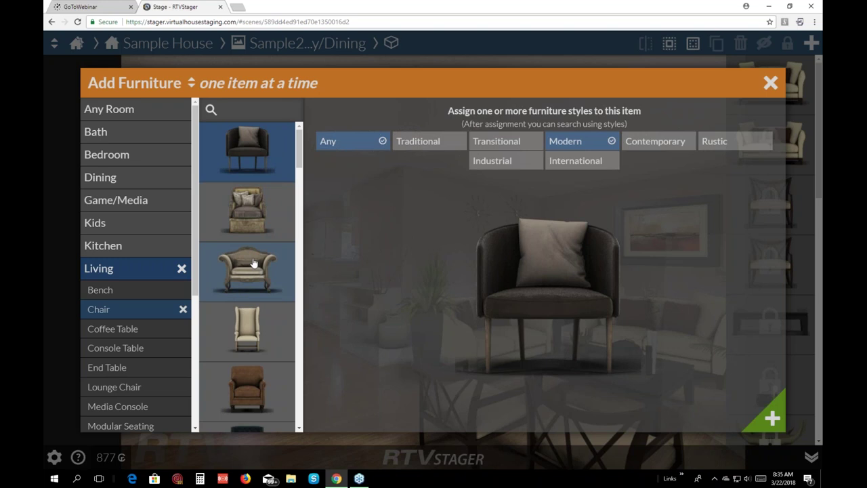
Find the dark swivel chair with the crossed base further down the chair list and assign the Modern style to it
left_click_drag(299, 156, 297, 231)
left_click(256, 236)
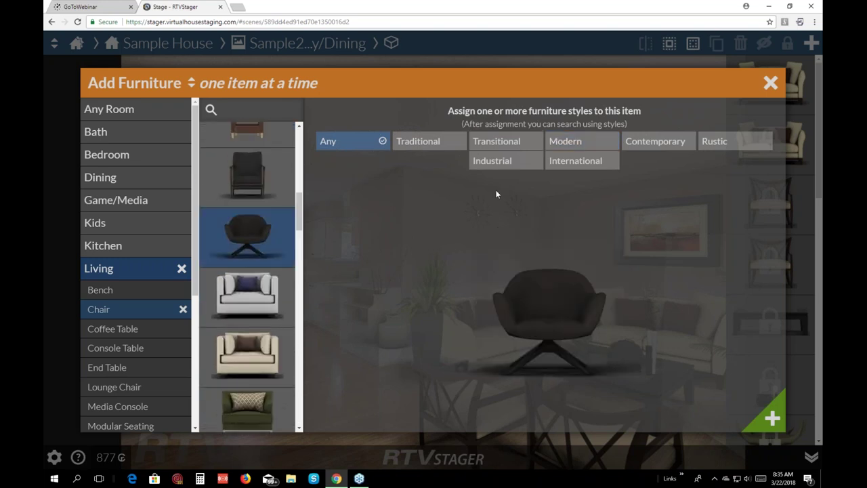
left_click(594, 143)
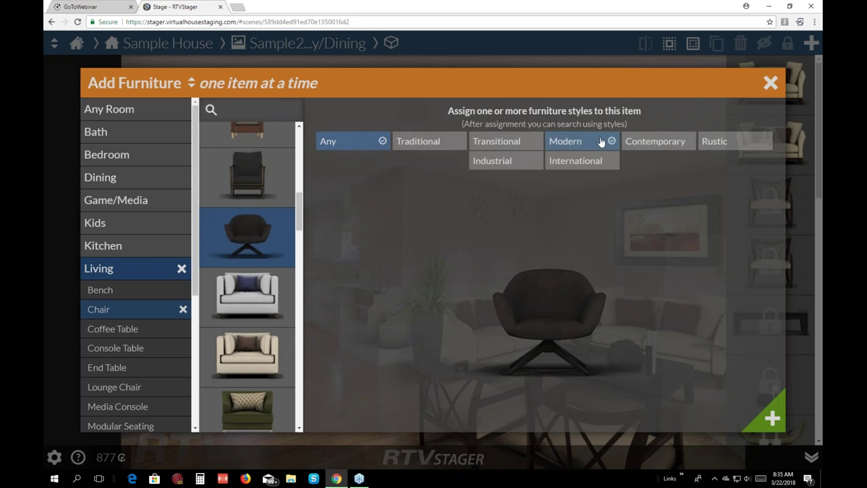
left_click(605, 141)
Search the Living room chairs for "modern" and clear the search term
left_click(222, 110)
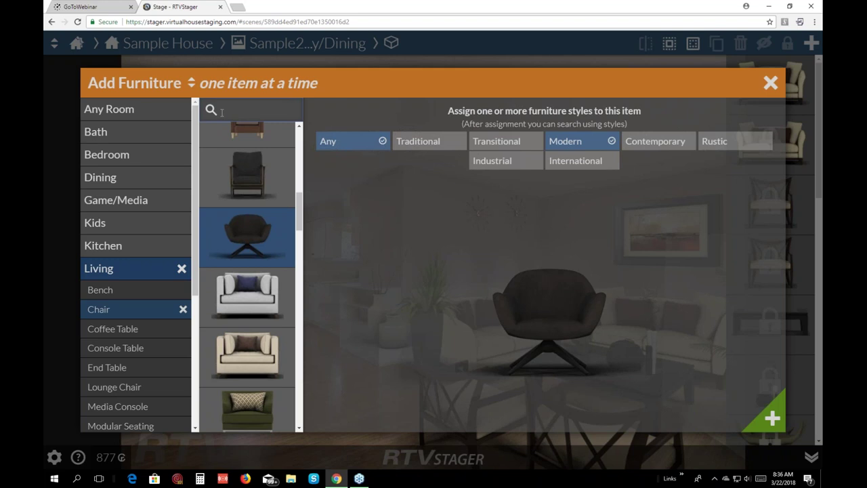
type("modern")
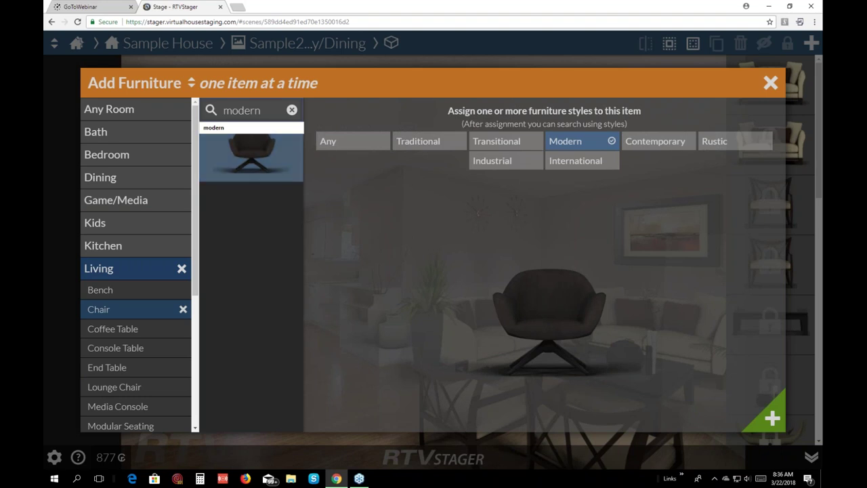
left_click(291, 110)
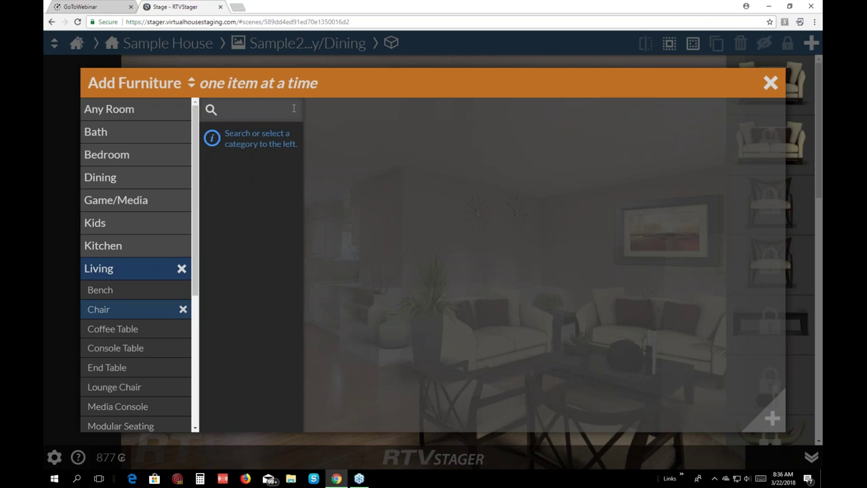
Change the furniture source to a collection and browse the houses listed under the account
left_click(192, 84)
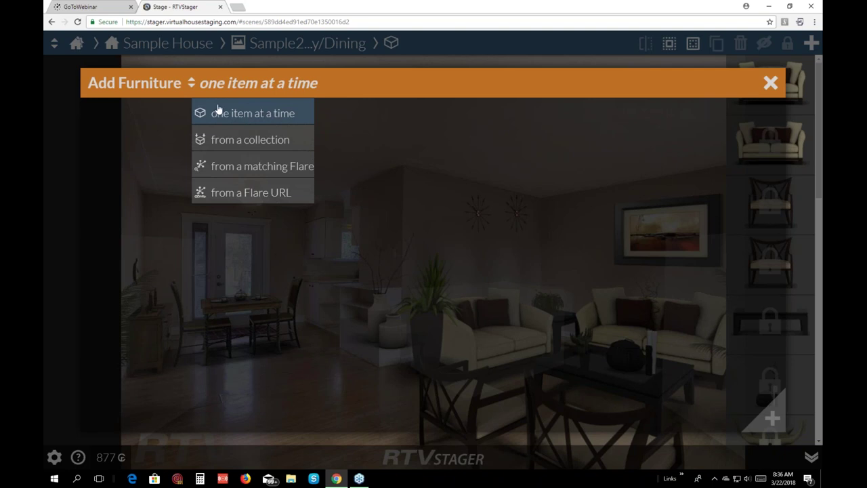
left_click(201, 144)
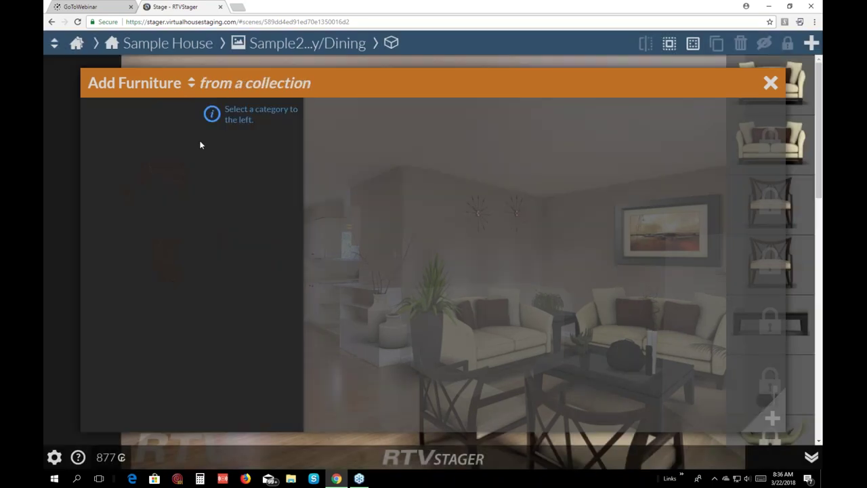
left_click(124, 112)
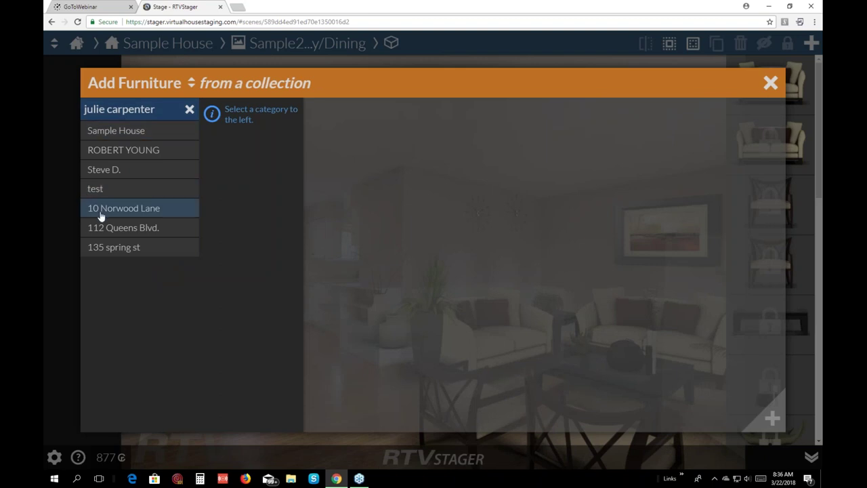
left_click(101, 188)
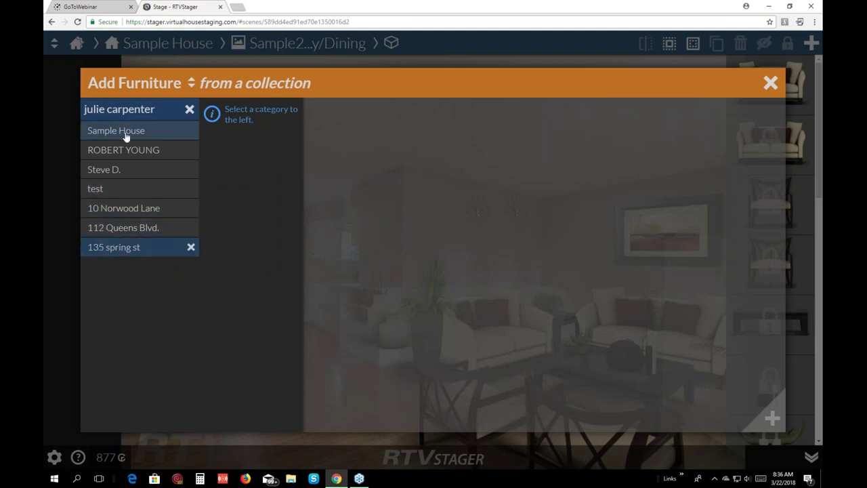
Change the furniture source to a matching Flare and return to the Family/Dining scene
left_click(188, 111)
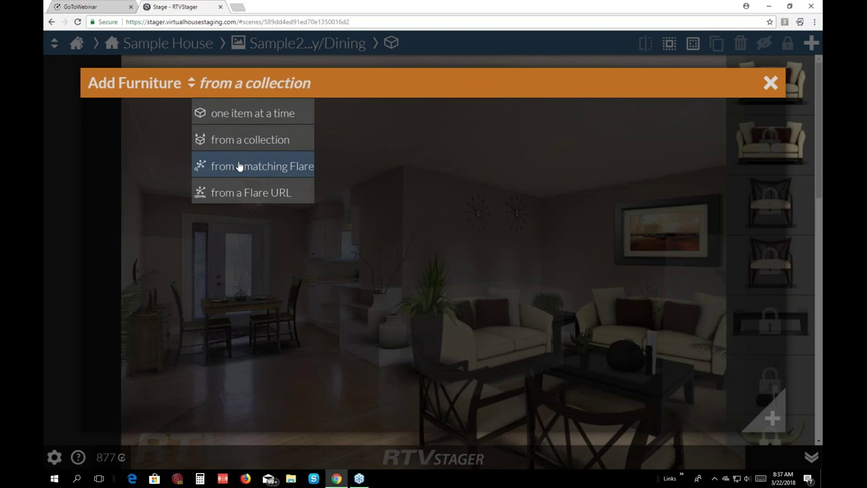
left_click(239, 167)
left_click(577, 190)
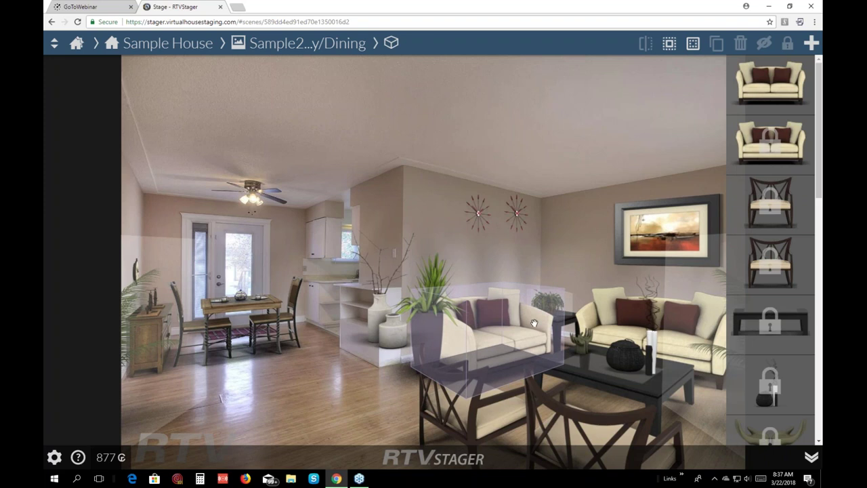
Move the unlocked loveseat from beside the potted plant to the floor in front of the dining table, and clear the selection
left_click_drag(482, 326, 300, 350)
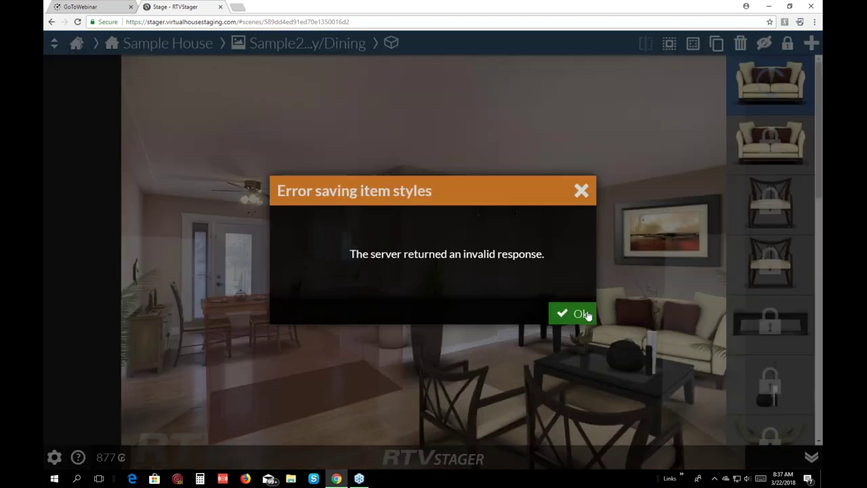
left_click(575, 312)
left_click_drag(579, 299, 284, 365)
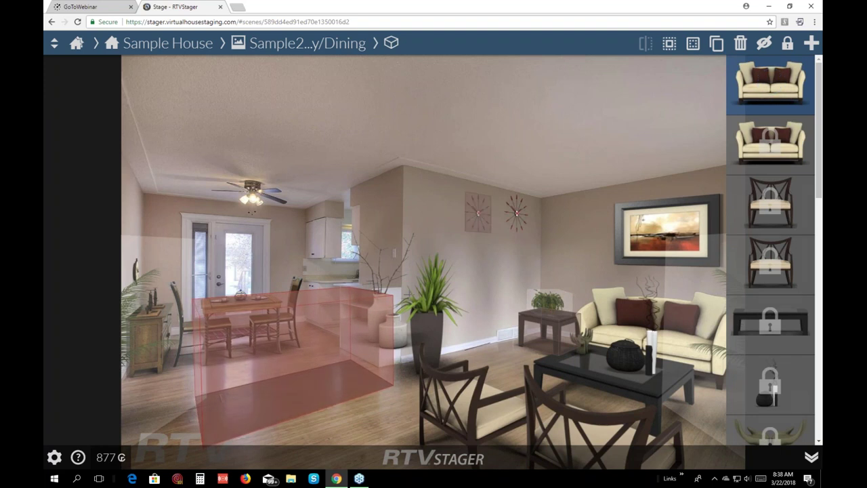
key("Escape")
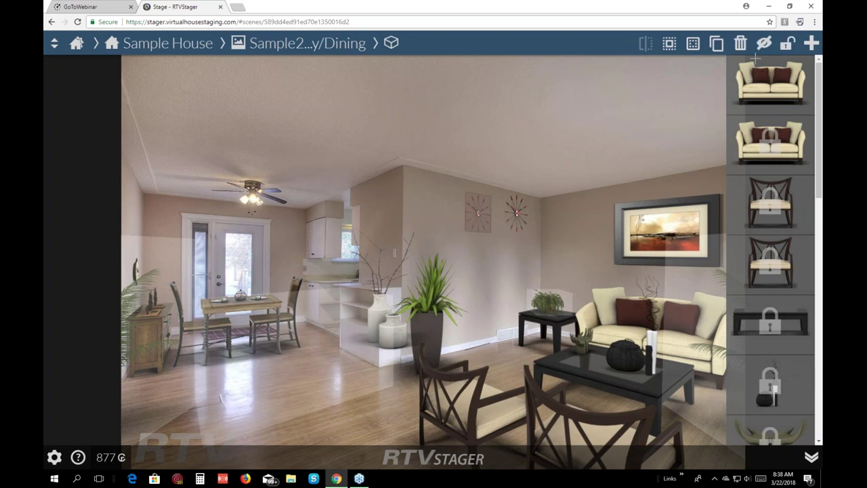
Unlock the wall clock nearest the kitchen and move it slightly up and toward the kitchen on its wall
left_click(786, 44)
left_click_drag(482, 214, 467, 175)
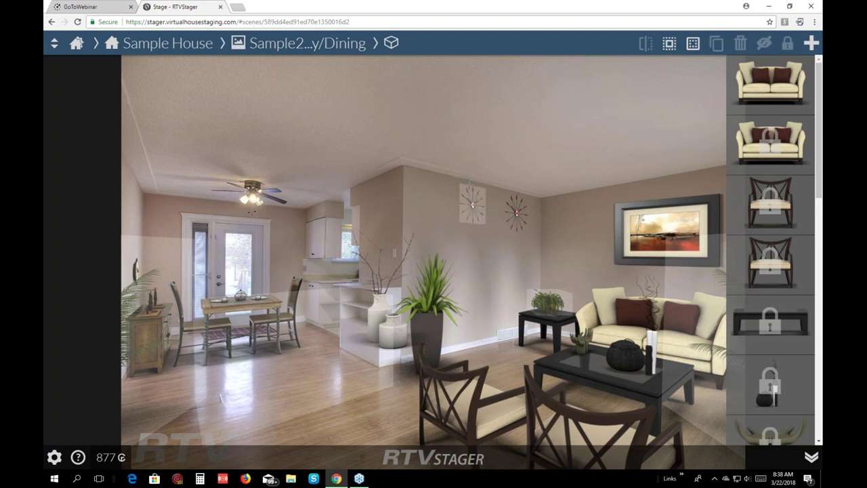
left_click(477, 211)
left_click_drag(480, 222, 478, 229)
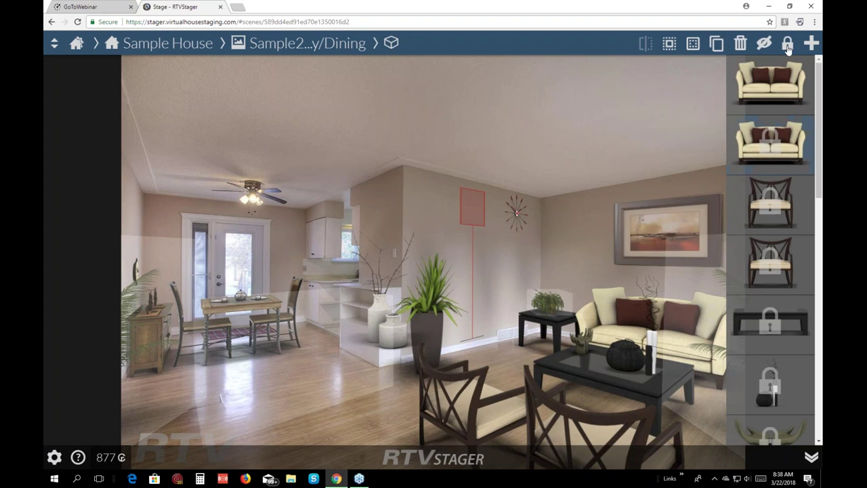
Unlock the framed picture above the sofa and scale it down on the wall
left_click(787, 44)
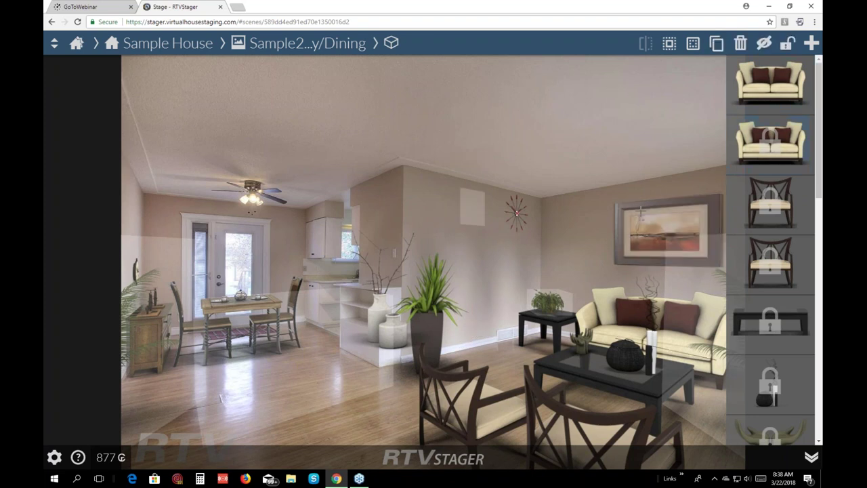
left_click(663, 215)
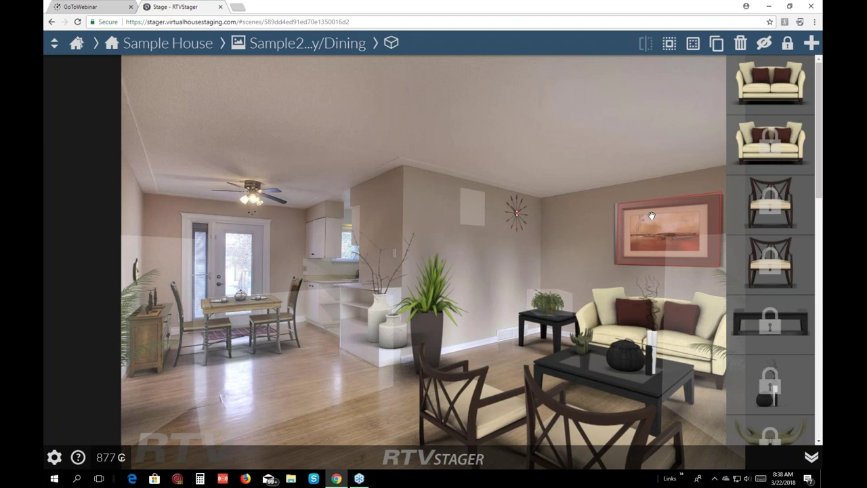
scroll(650, 216, "down", 5)
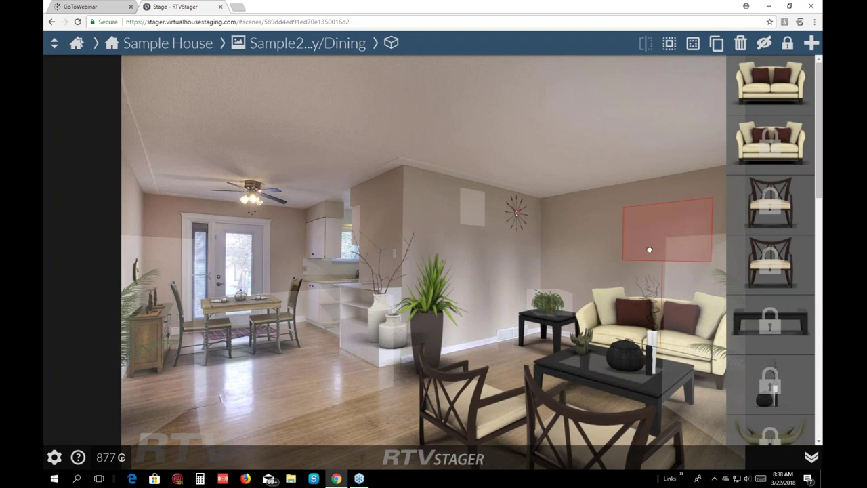
left_click(659, 225)
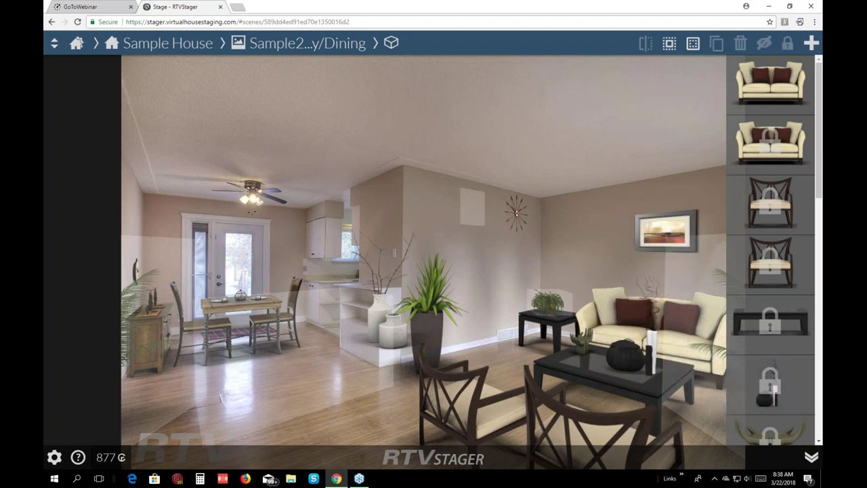
Scale the framed picture back up, position it above the sofa and clear the selection
left_click(658, 225)
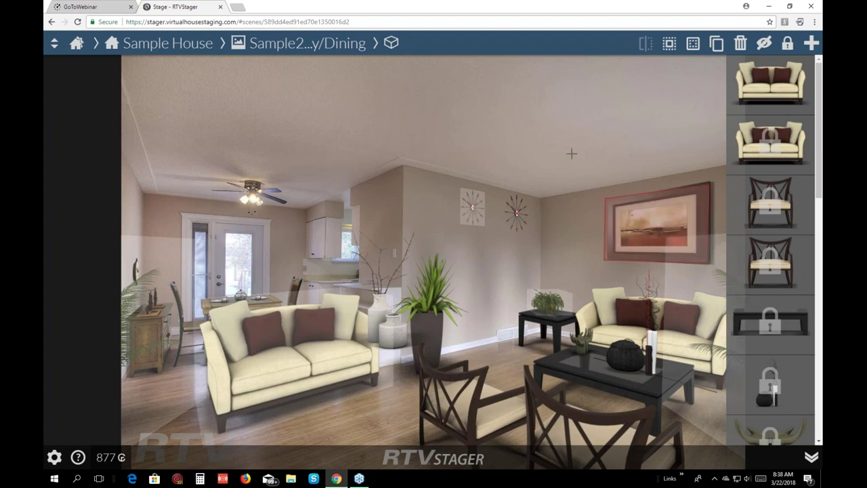
left_click(625, 207)
left_click(624, 219)
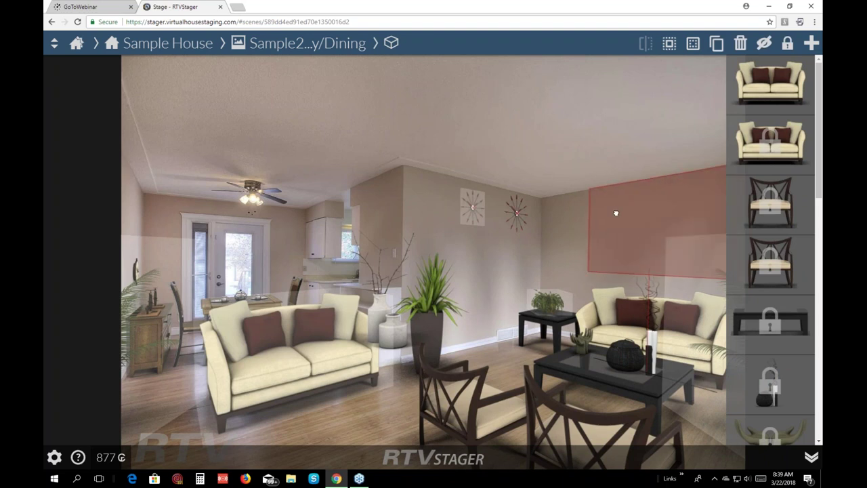
scroll(646, 194, "down", 2)
key("Escape")
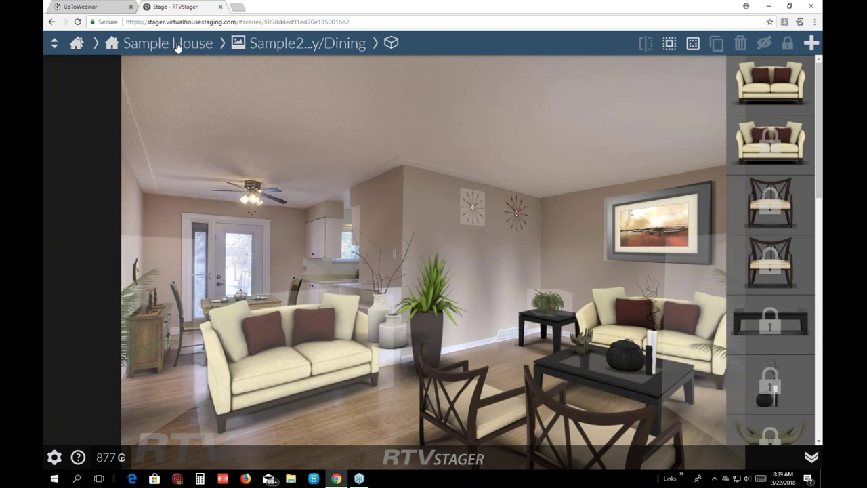
Review the scene's Save, Download, Remove Watermark and Delete options, and return to the Houses overview
left_click(54, 45)
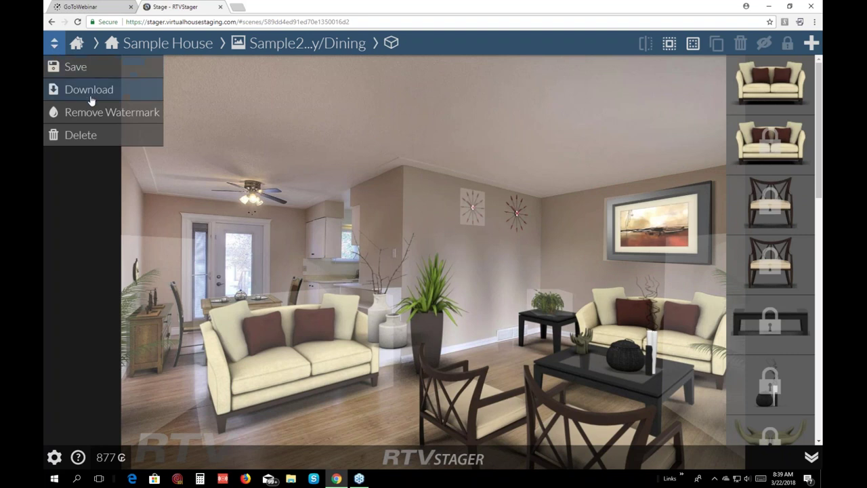
left_click(209, 70)
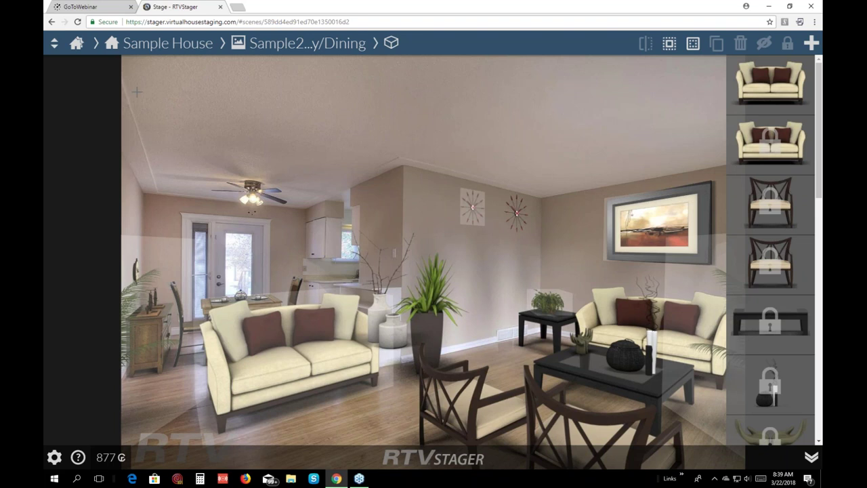
left_click(76, 45)
left_click(579, 316)
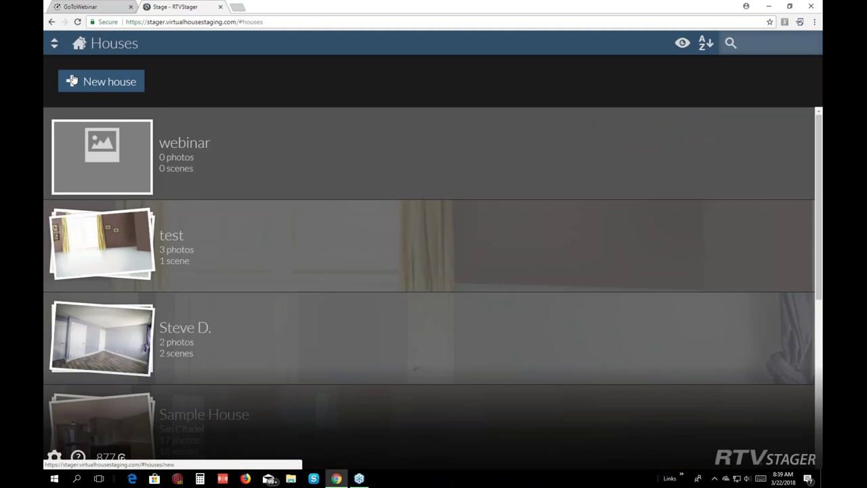
Start a new house, try to save it without a name, and go back to the Houses overview
left_click(72, 82)
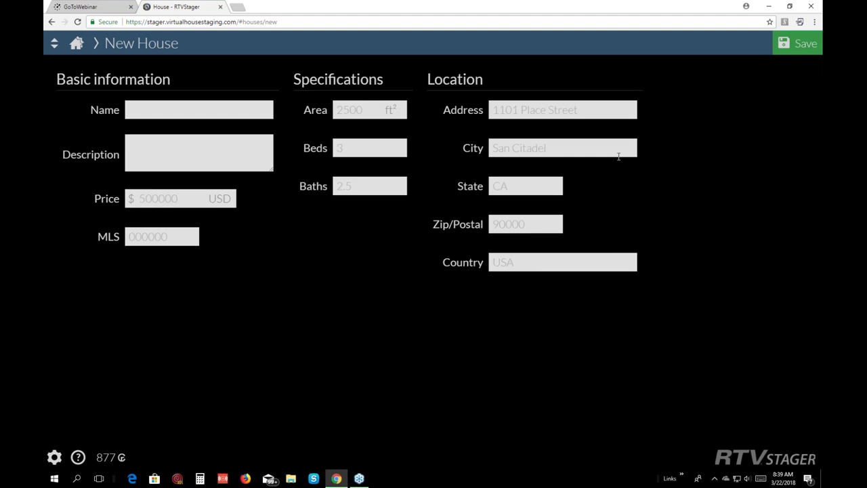
left_click(803, 45)
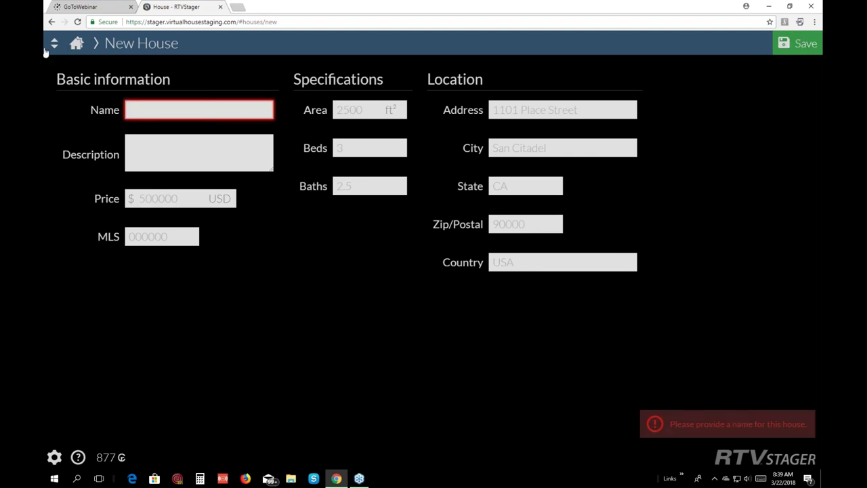
left_click(76, 45)
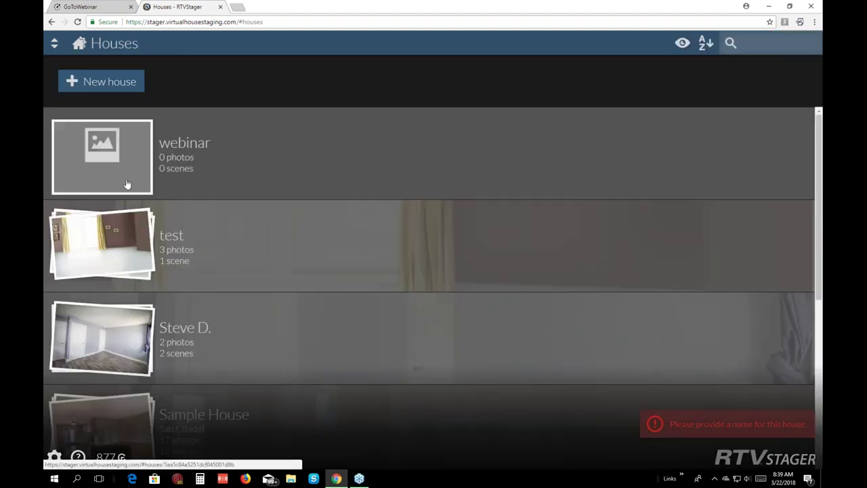
Open the test house, view its living room photo with the green sofas, and return to the house's photos
left_click(98, 249)
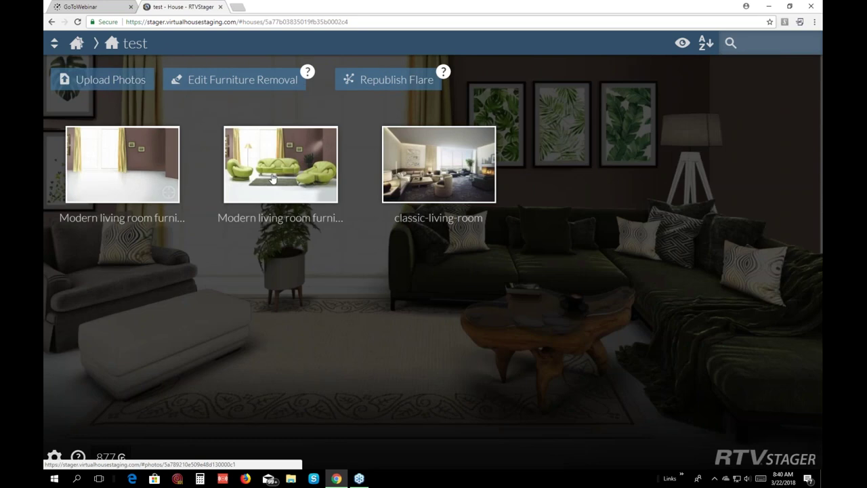
left_click(270, 175)
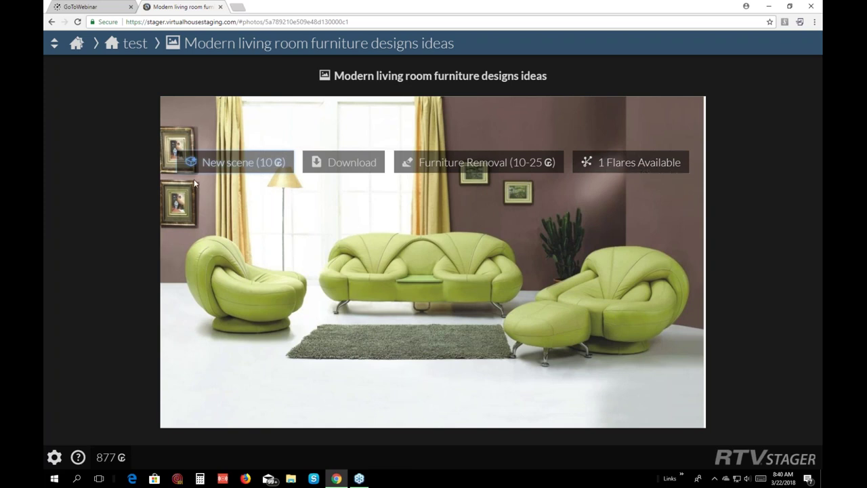
left_click(132, 43)
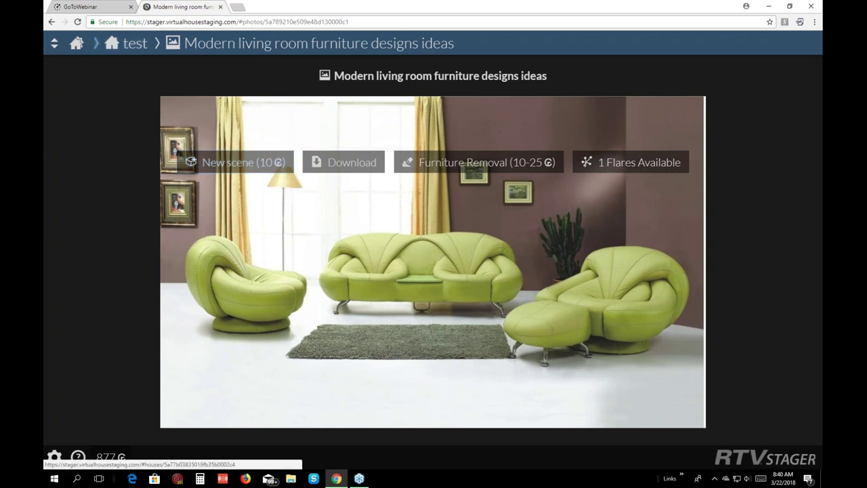
View the test house's living room photo without furniture and compare it with its staged scene
left_click(121, 163)
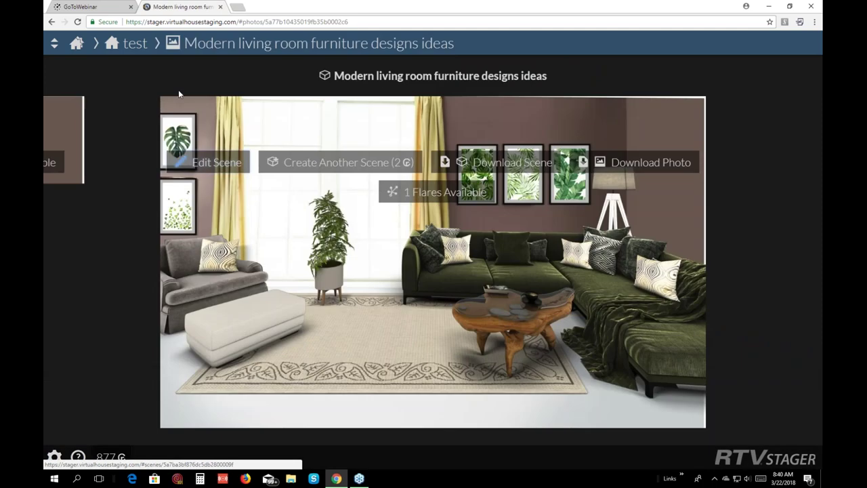
left_click(163, 214)
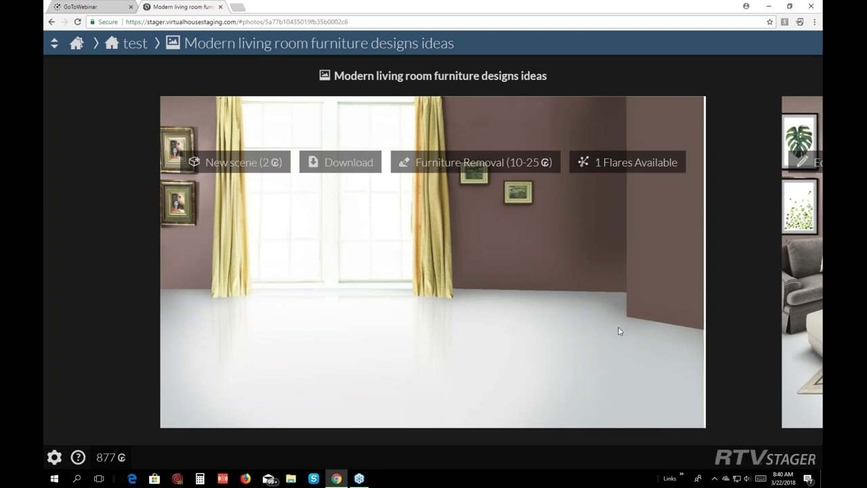
left_click(805, 261)
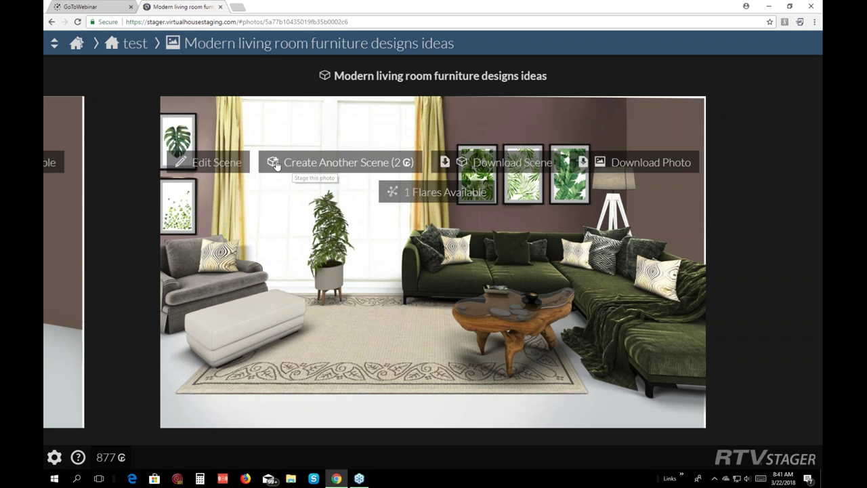
Start creating another scene from the staged living room photo and cancel at the 2-credit prompt
left_click_drag(514, 280, 407, 294)
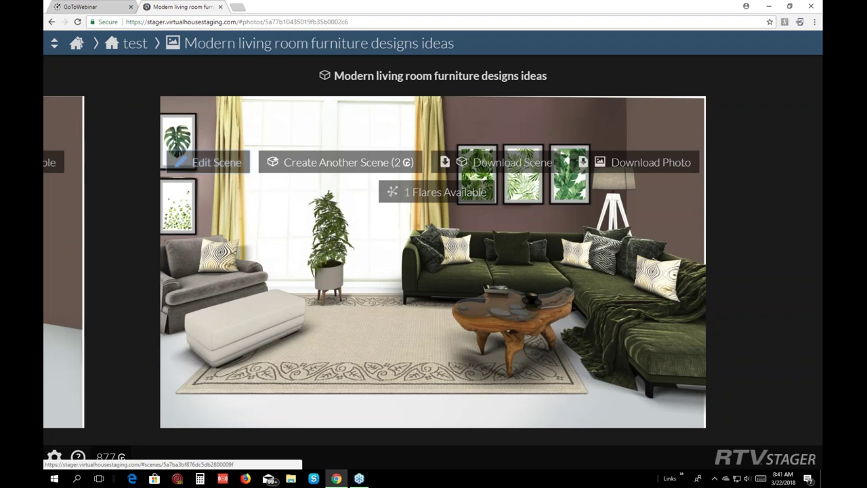
left_click(339, 162)
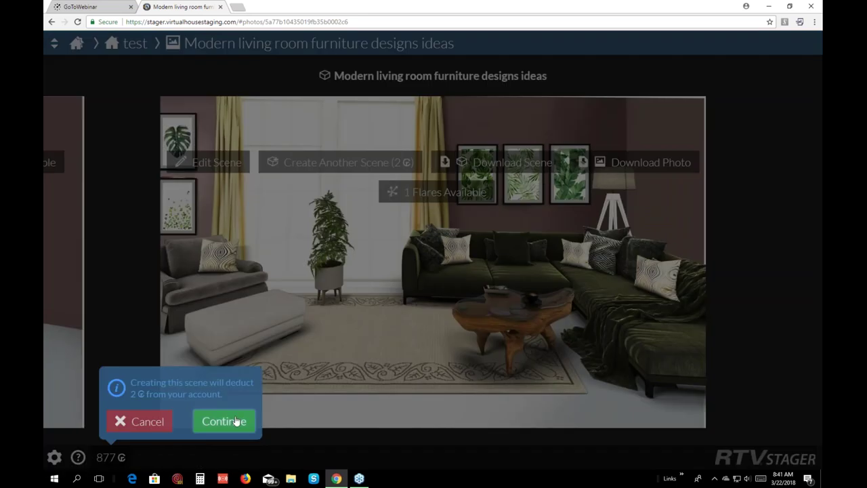
left_click(147, 421)
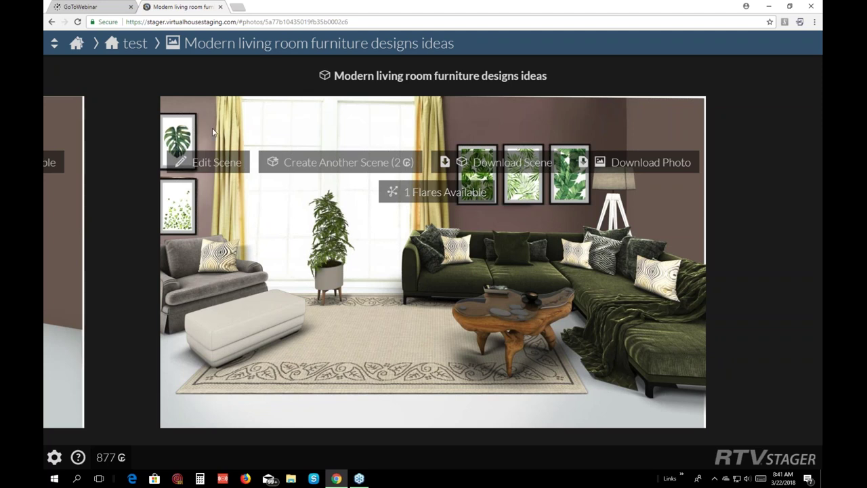
Edit the staged living room scene with its recovered backup loaded, and save the changes while returning to the photo
left_click(207, 165)
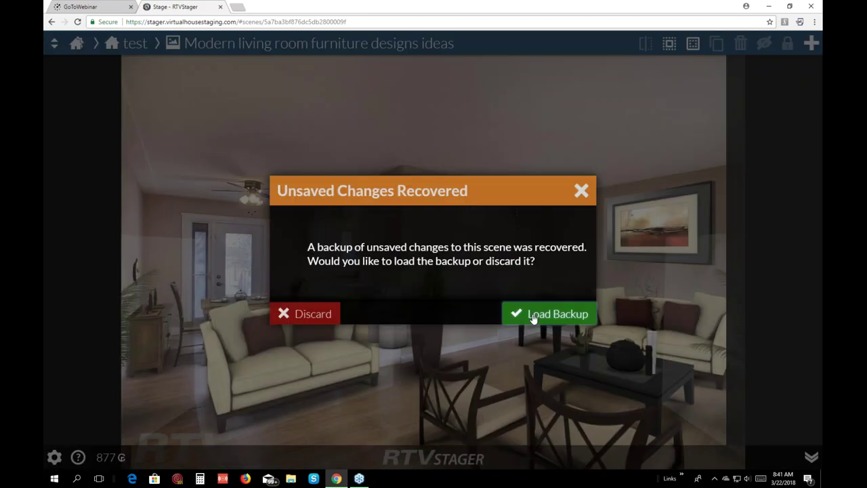
left_click(534, 318)
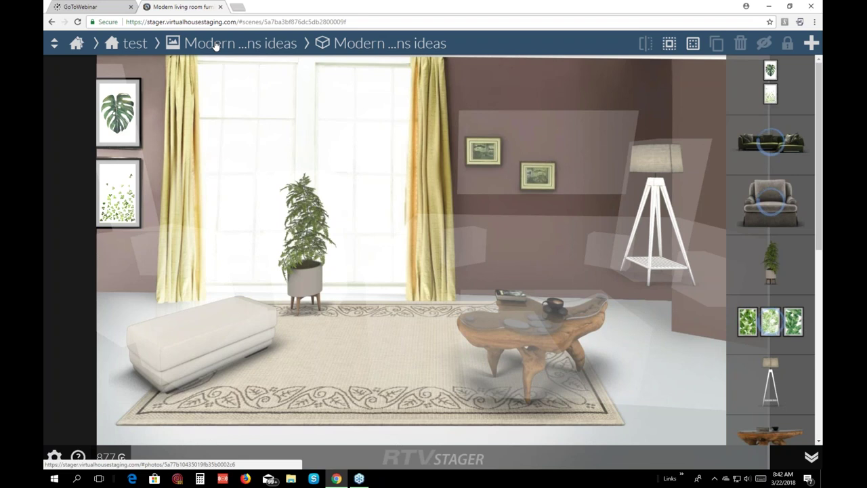
left_click(216, 44)
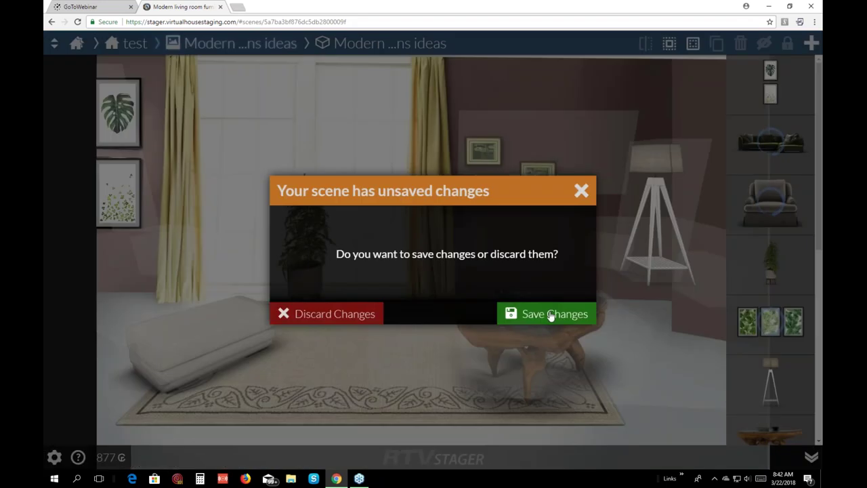
left_click(552, 315)
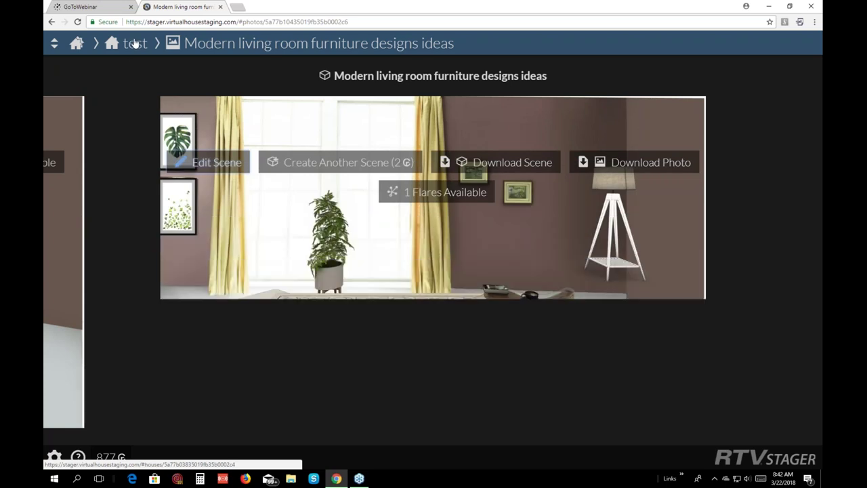
Compare the unfurnished living room photo with its staged scene, and review the scene's instructions for importing flare items
left_click(46, 228)
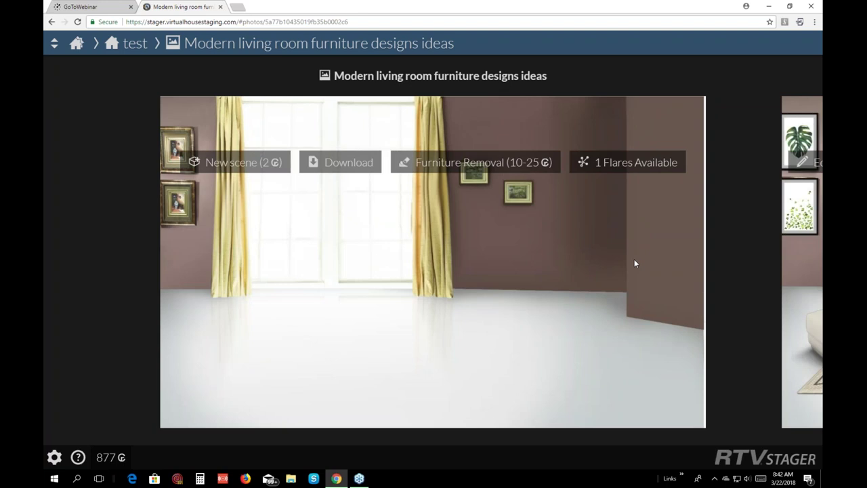
left_click_drag(634, 263, 474, 216)
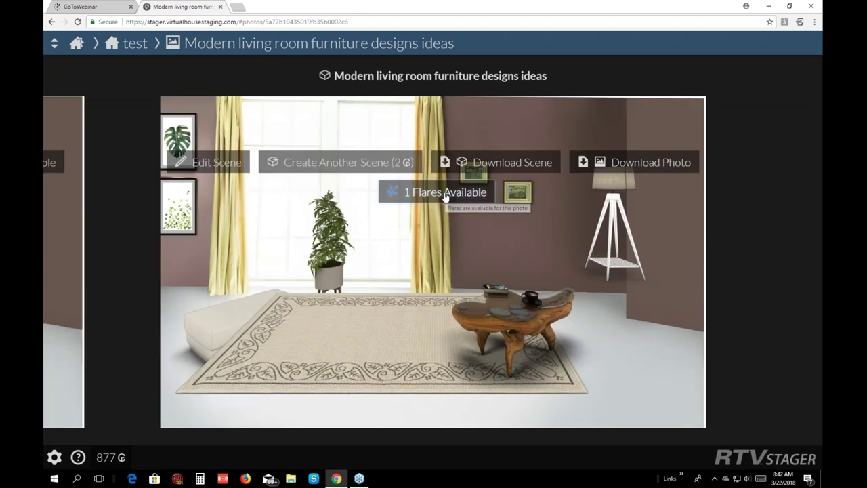
left_click(445, 193)
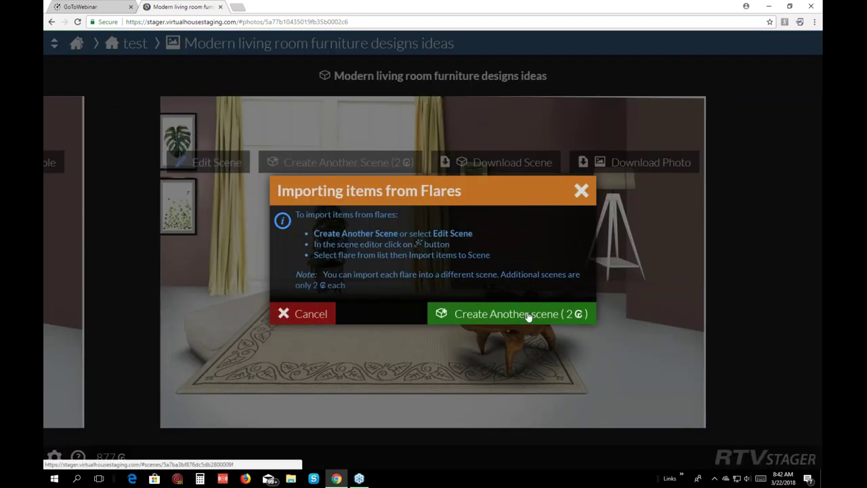
left_click(580, 191)
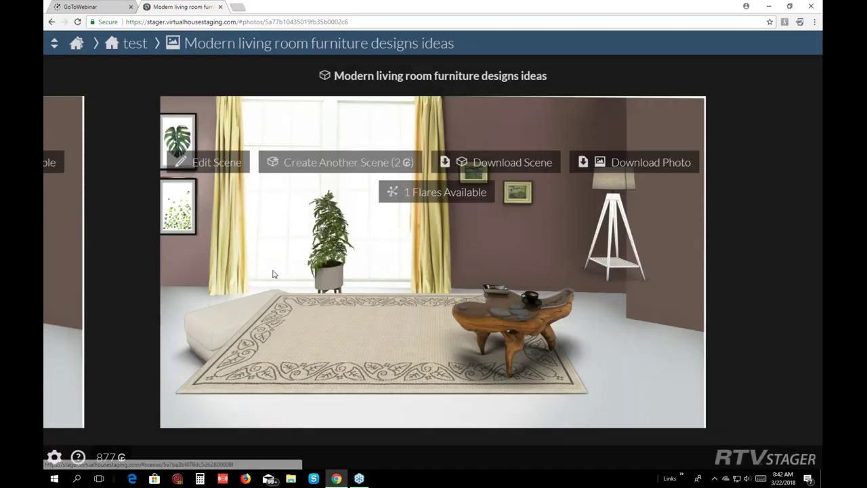
Create a 2-credit scene on the unfurnished living room photo, starting from its available flares
left_click(56, 297)
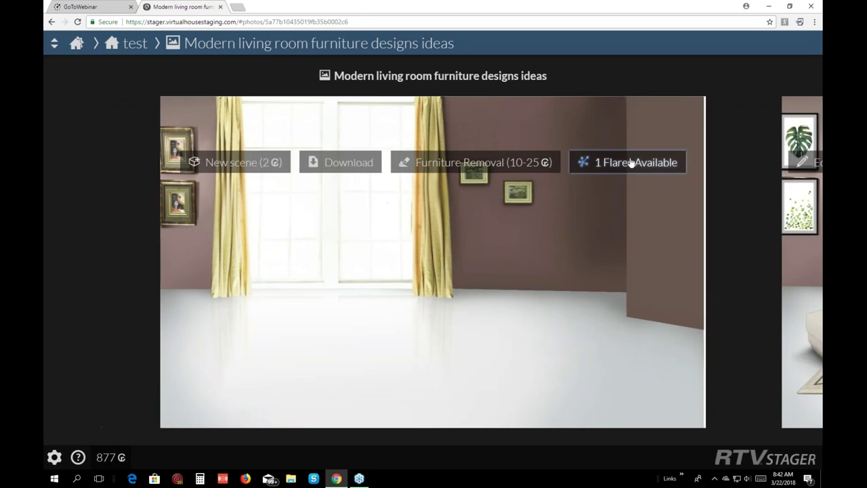
left_click(629, 162)
left_click(482, 315)
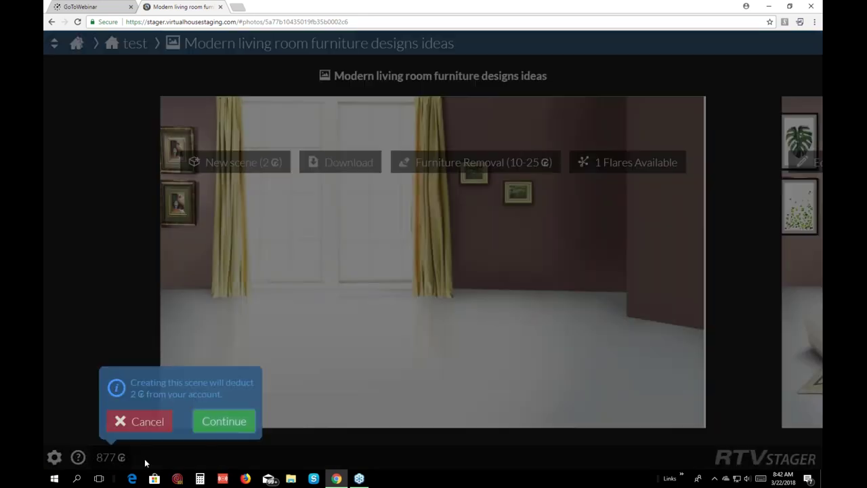
left_click(226, 422)
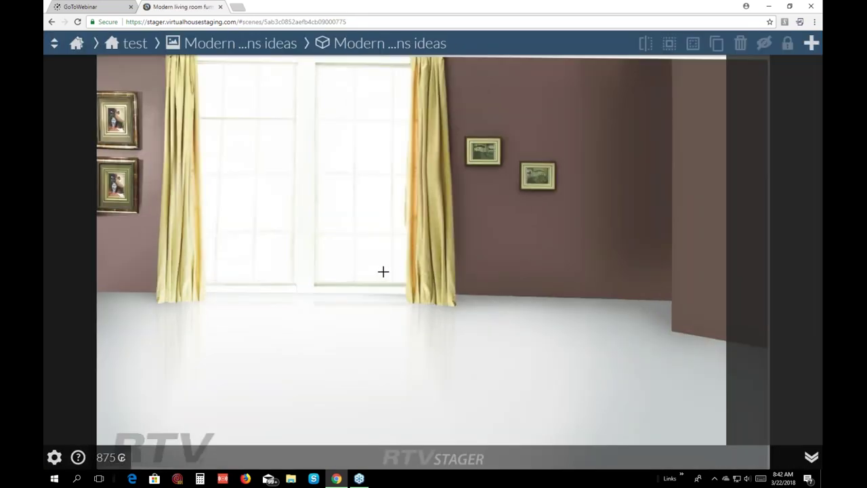
Open Sample House from the houses overview, view its Sample220: Family/Dining photo, and return to the house's photos
left_click(77, 44)
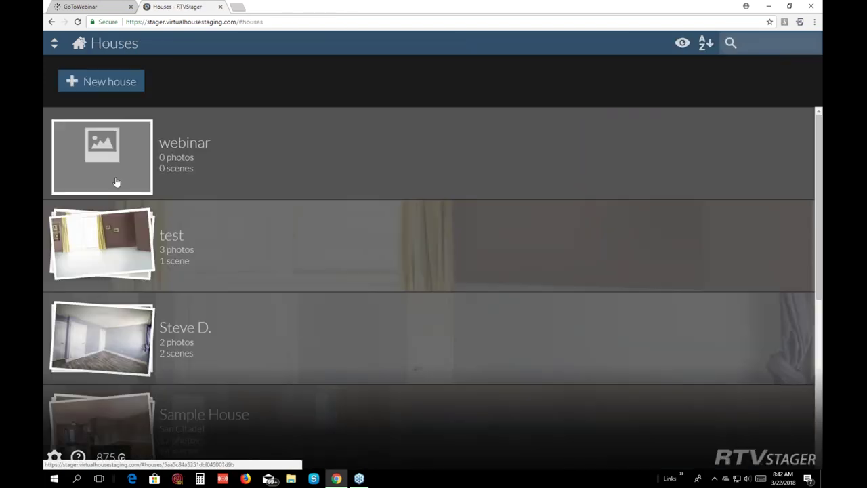
left_click(124, 425)
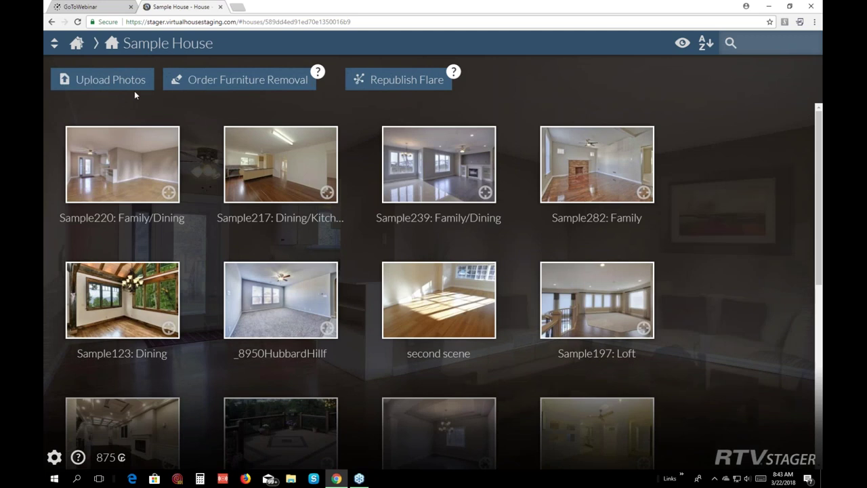
key("alt+Left")
left_click(140, 413)
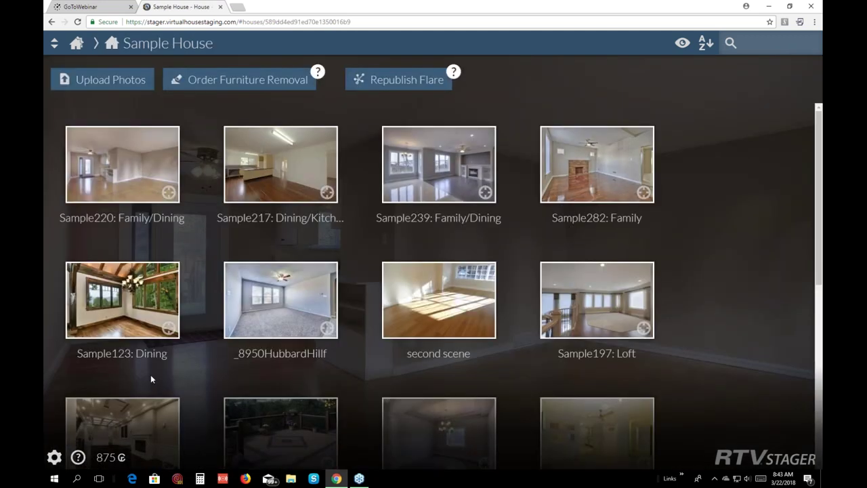
left_click(116, 176)
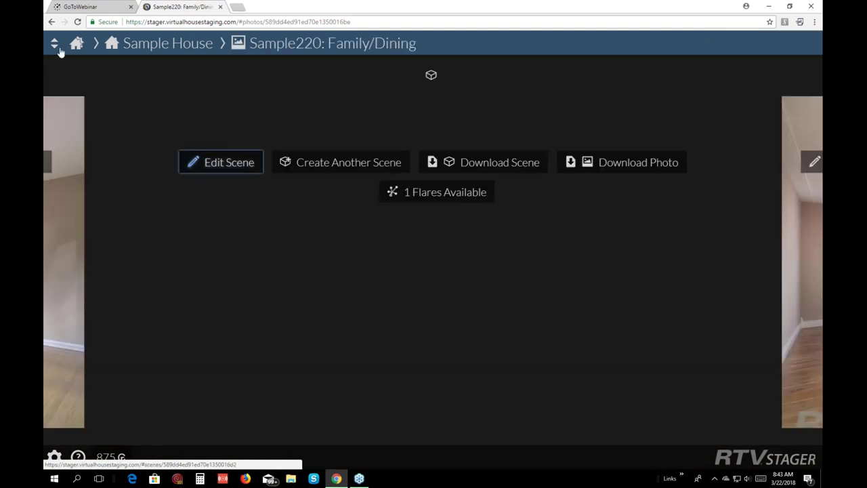
left_click(180, 45)
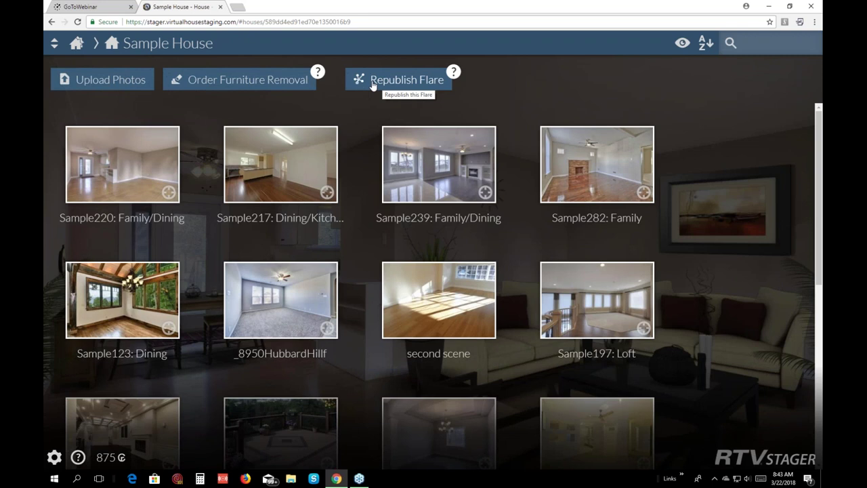
Republish Sample House's flare with the 18-item living room scene selected instead of Sample281: Outdoor Deck
left_click(372, 85)
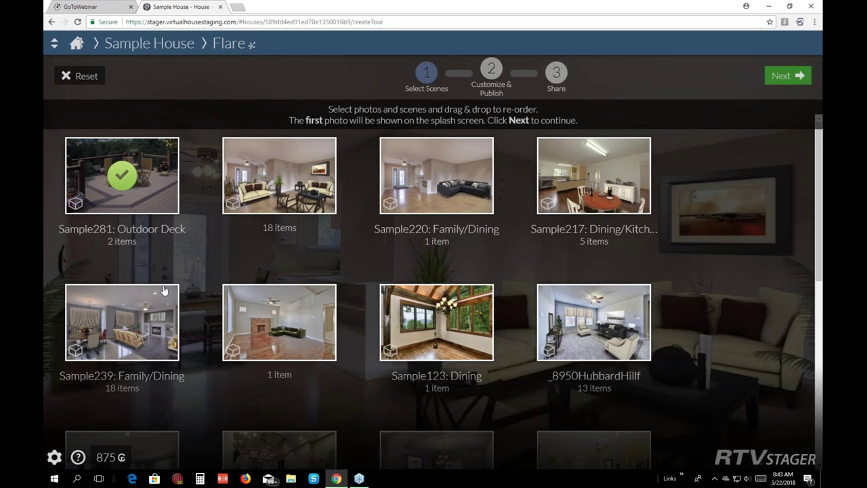
left_click(122, 175)
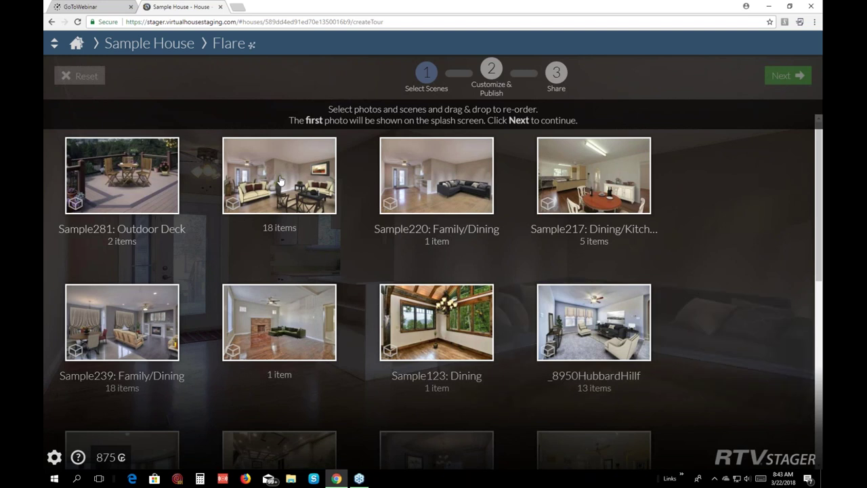
left_click(280, 180)
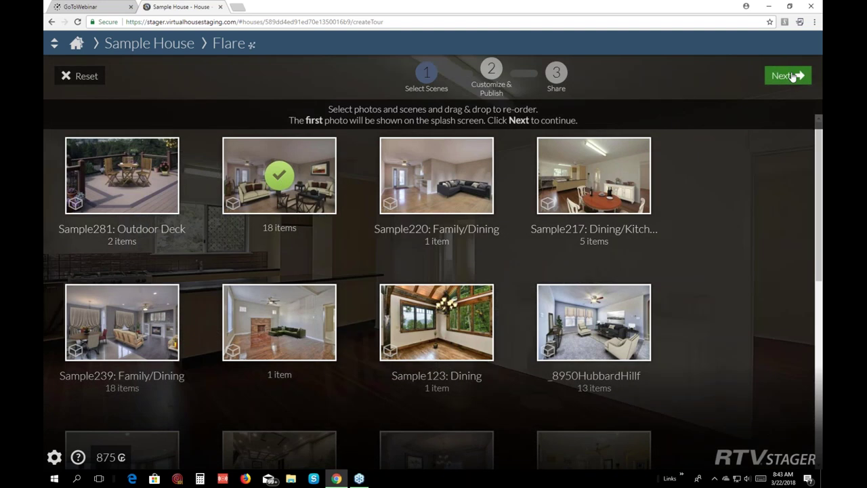
left_click(793, 76)
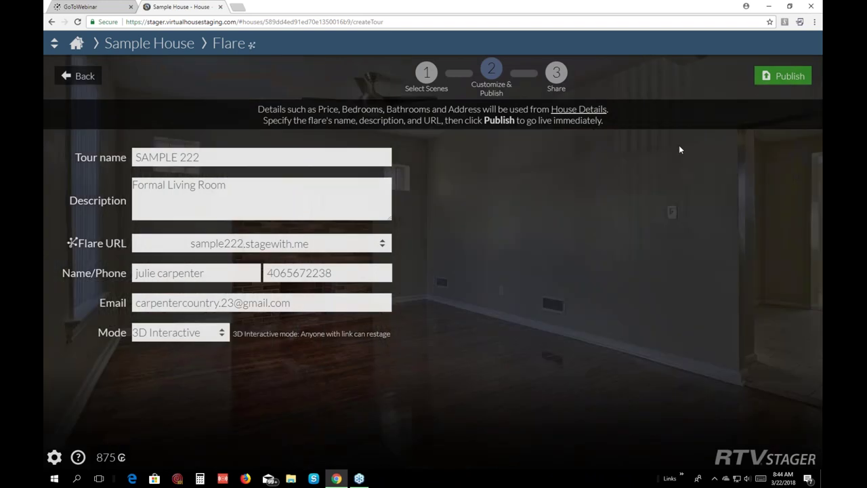
left_click(782, 77)
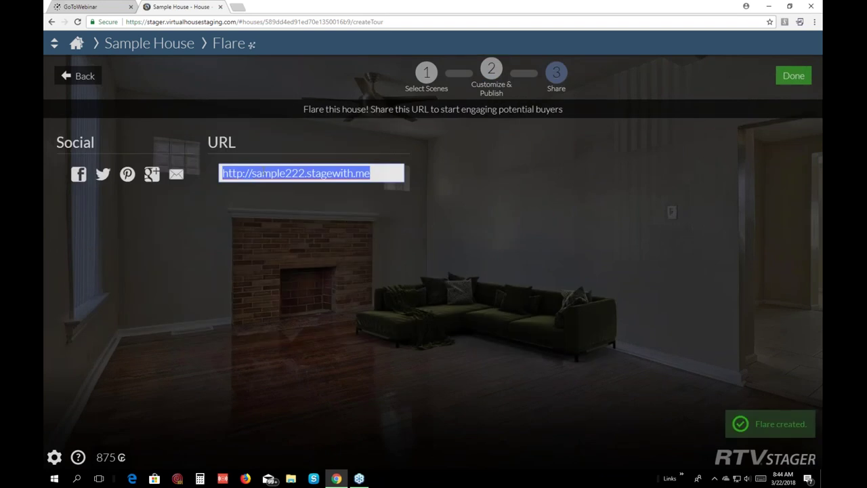
Copy the published flare's URL and finish the sharing stage
right_click(263, 173)
left_click(290, 187)
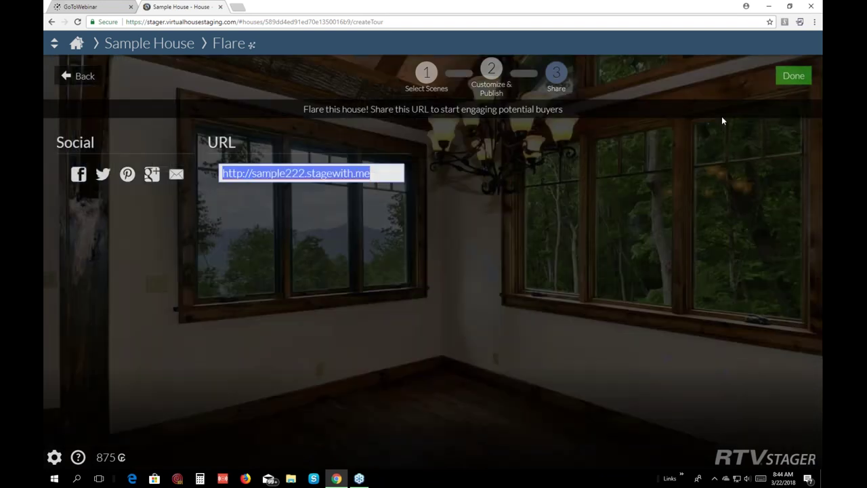
left_click(793, 76)
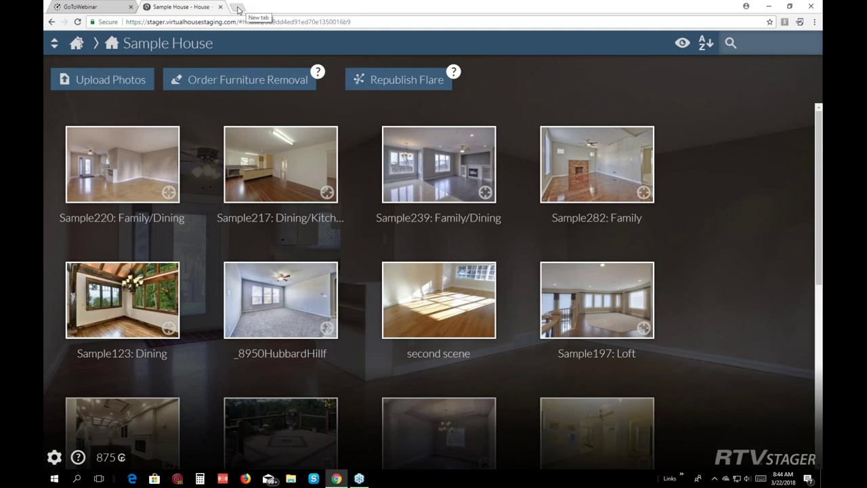
Open the copied flare URL in a new browser tab and start its tour, dismissing the Interactive Flare instructions
left_click(239, 8)
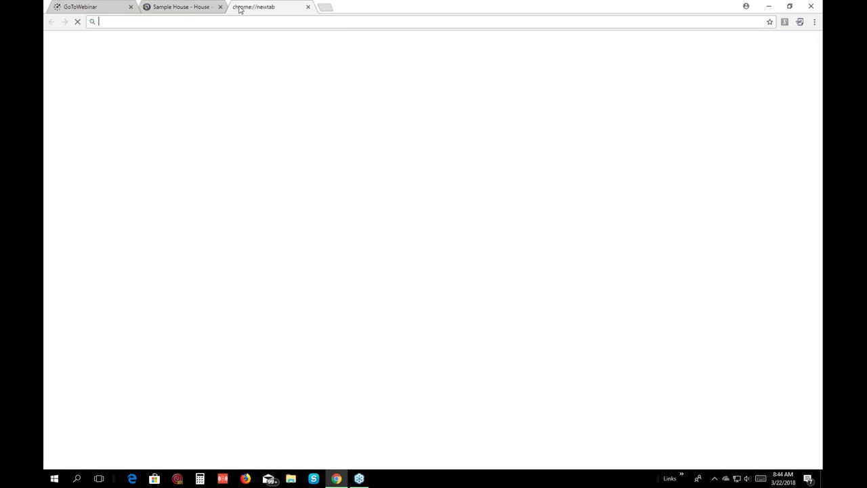
right_click(247, 22)
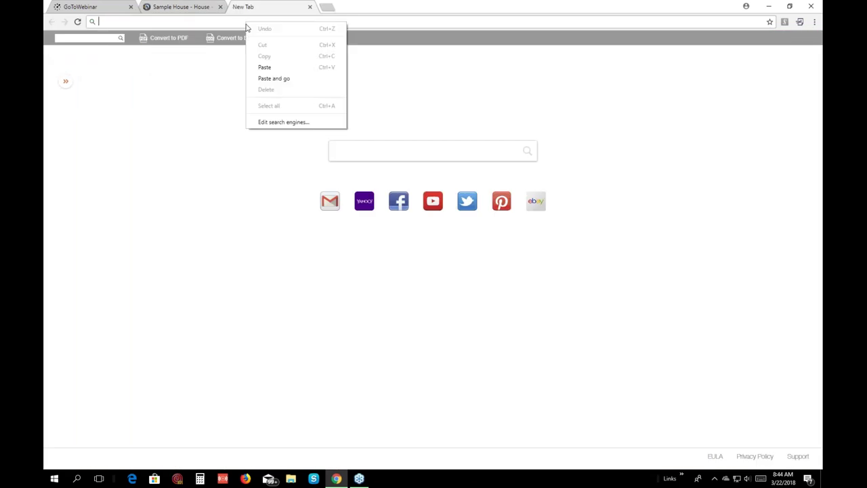
left_click(278, 79)
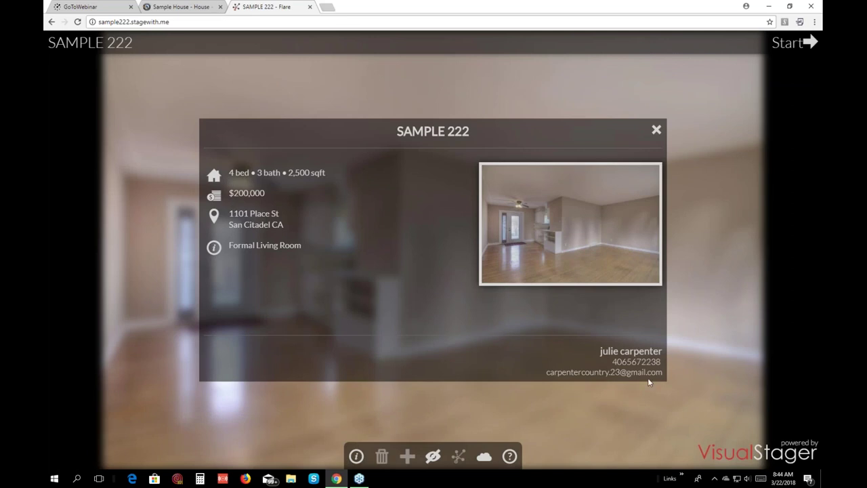
left_click(797, 45)
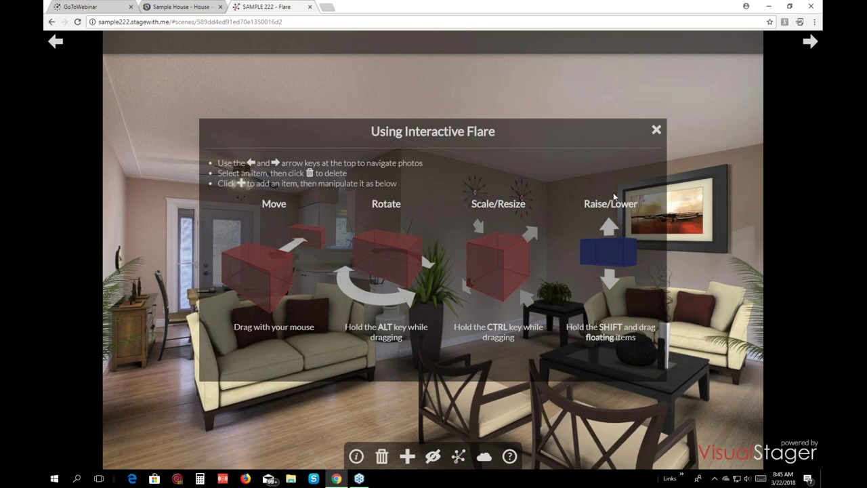
left_click(656, 130)
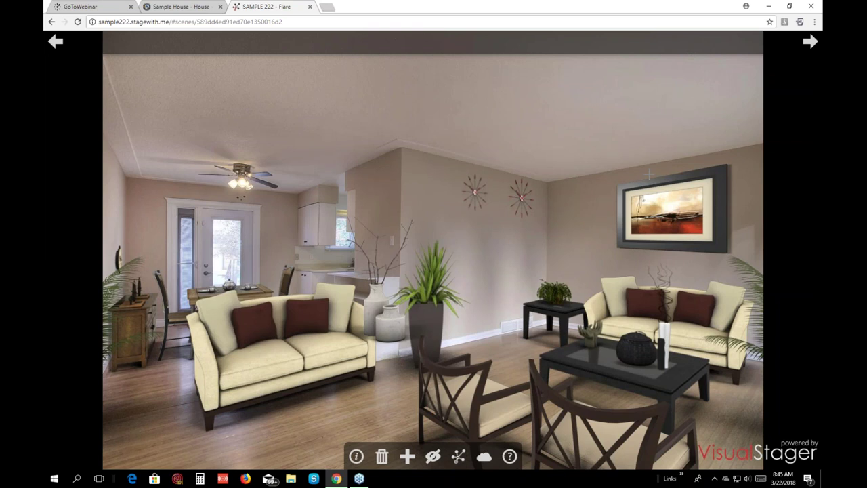
Move the front cream sofa back beside the tall potted plant, save the restaged scene for sharing, and return to the flare's splash page
left_click(329, 385)
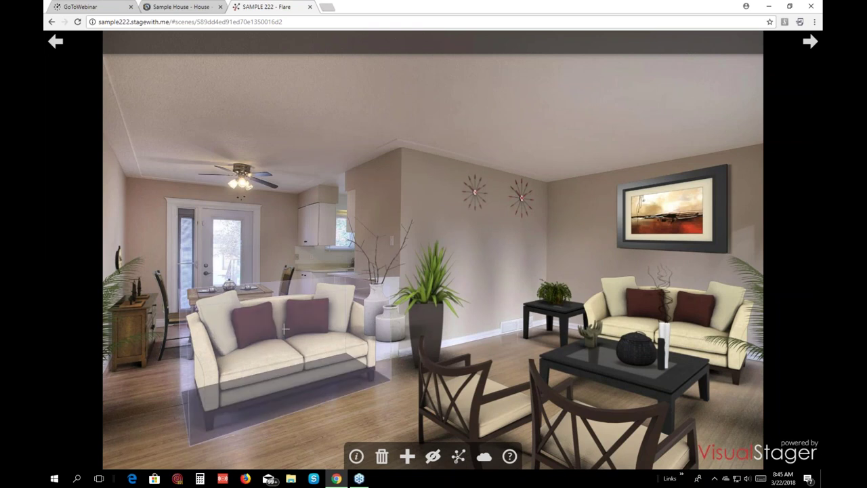
left_click_drag(269, 324, 480, 279)
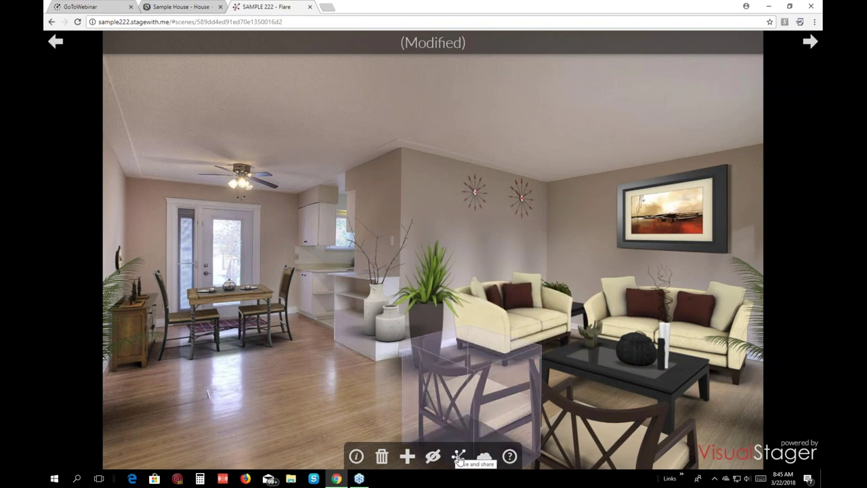
left_click(458, 458)
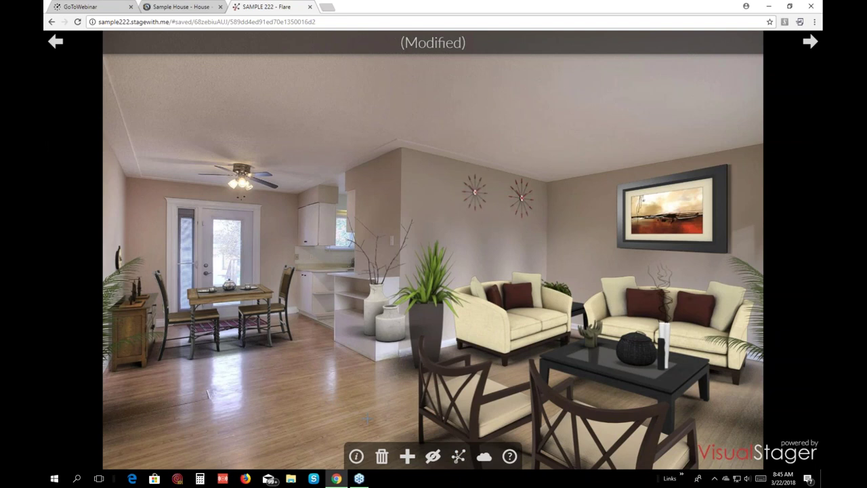
left_click(55, 41)
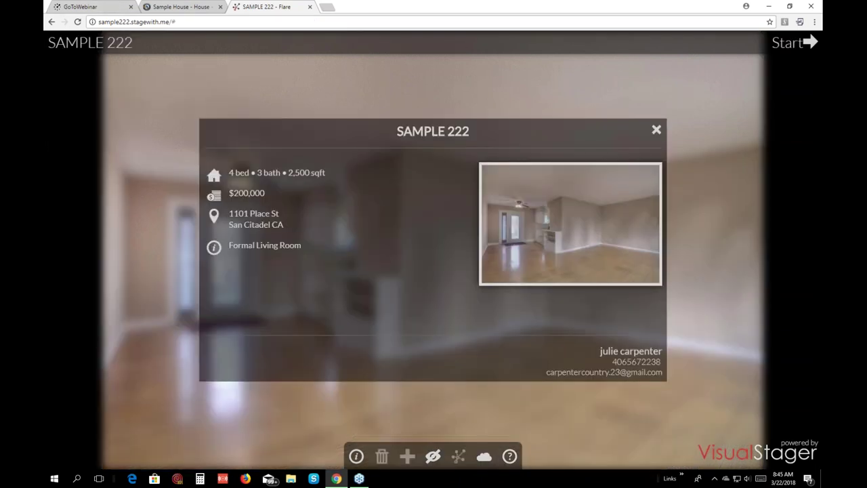
Return to Sample House in the stager and republish its flare with the mode set to 3D Static
left_click(191, 9)
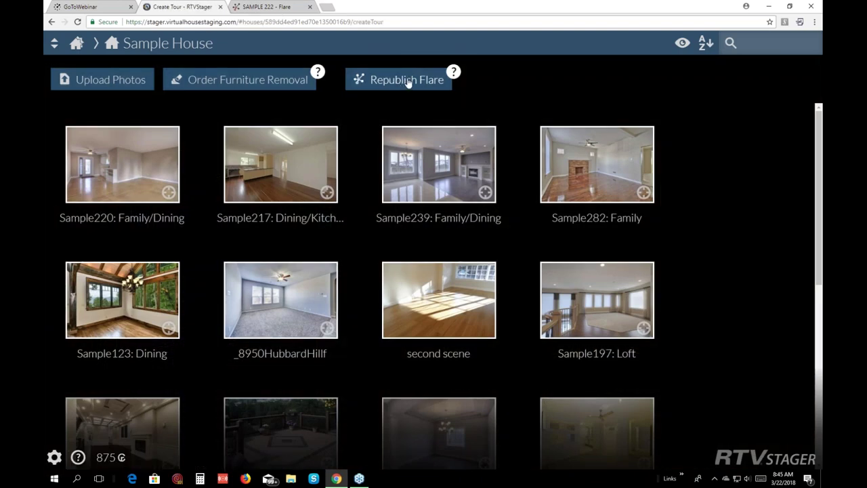
left_click(409, 81)
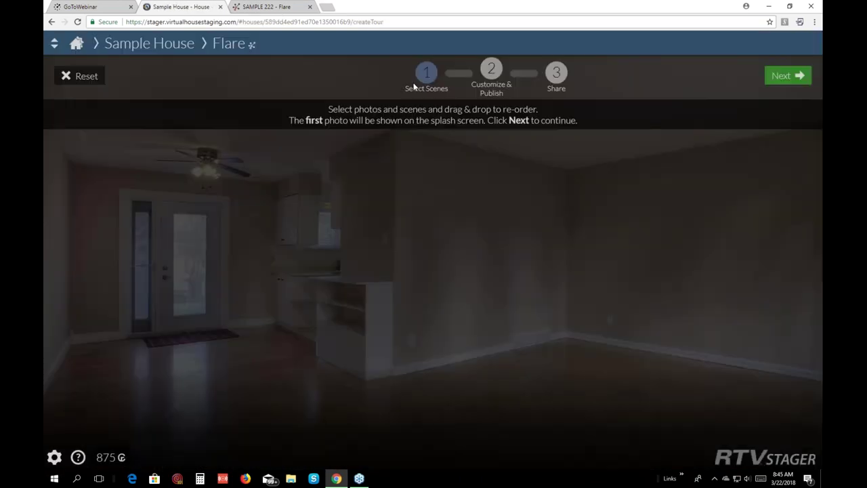
left_click(798, 78)
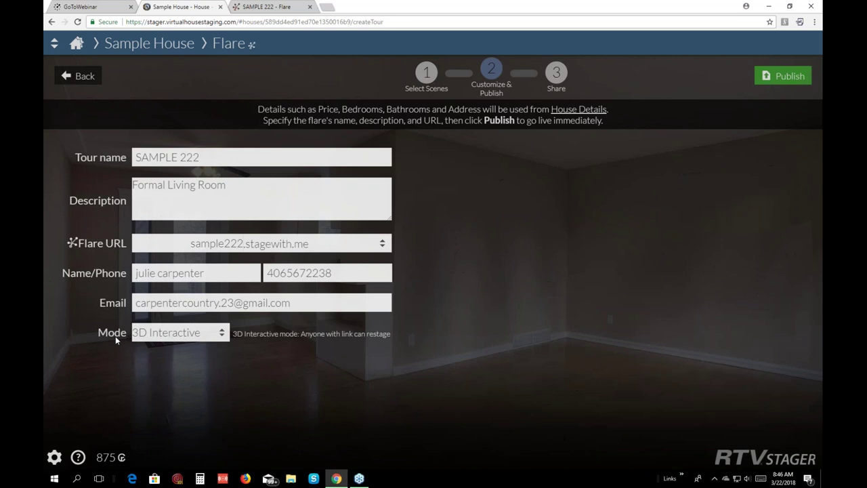
left_click(222, 339)
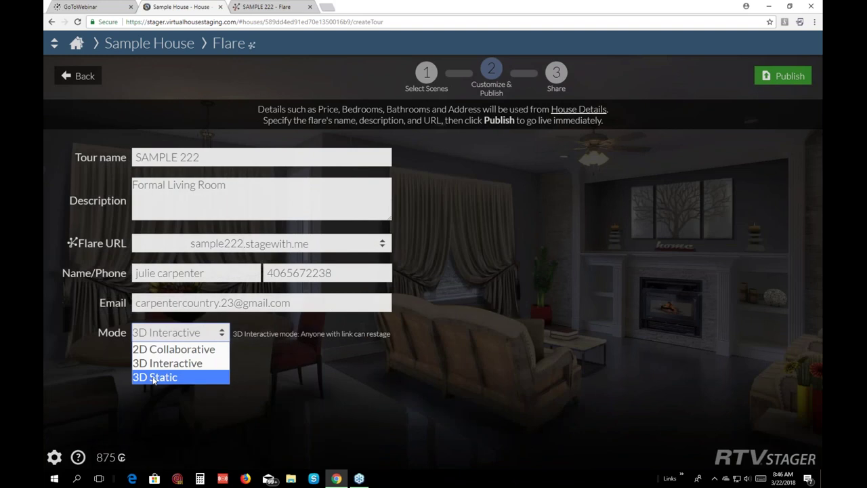
left_click(154, 377)
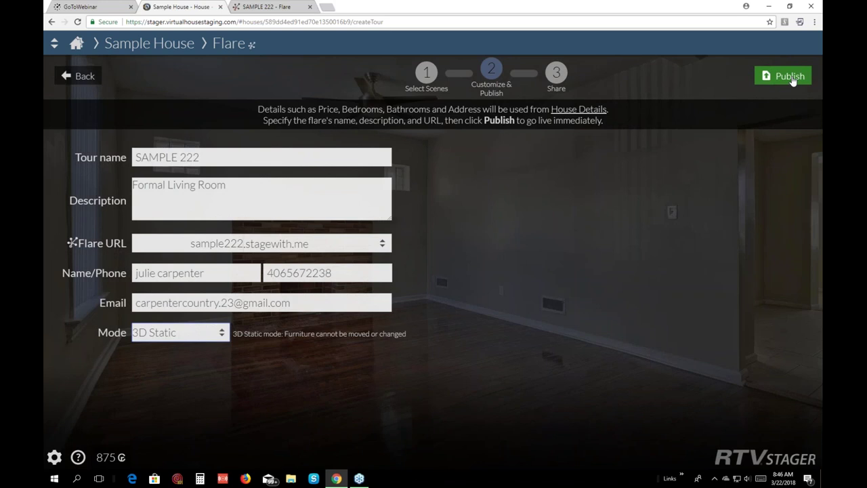
left_click(789, 78)
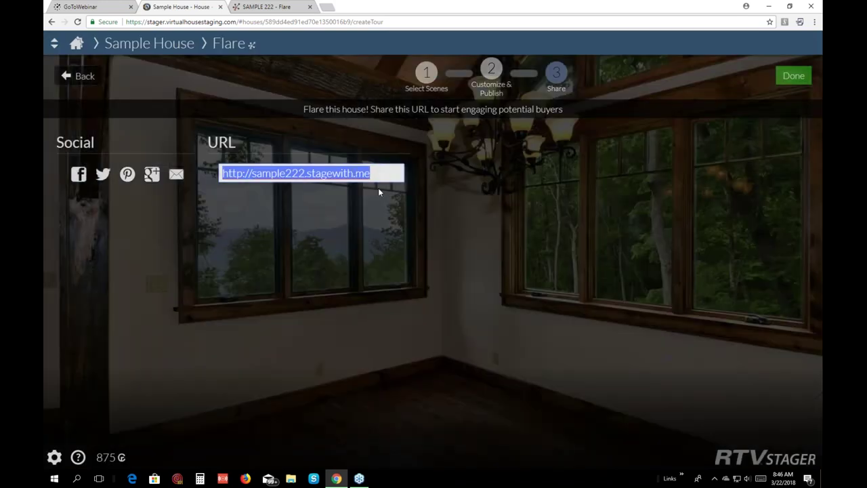
Open the static flare's copied URL in a new browser tab and start its tour, dismissing the splash details and Static Flare instructions
left_click(326, 7)
right_click(336, 21)
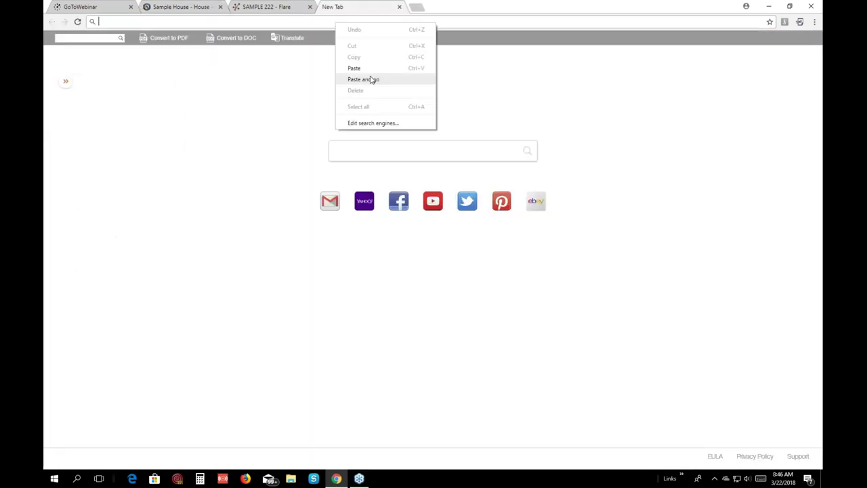
left_click(363, 80)
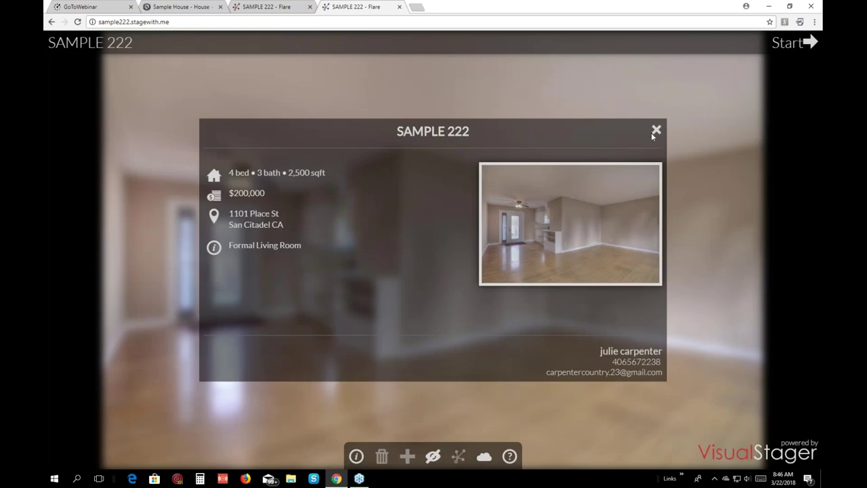
double_click(657, 131)
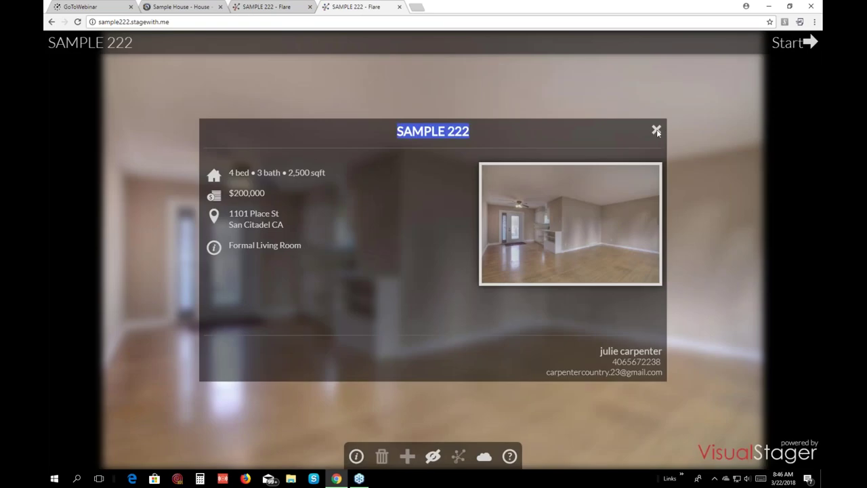
left_click(657, 130)
left_click(802, 43)
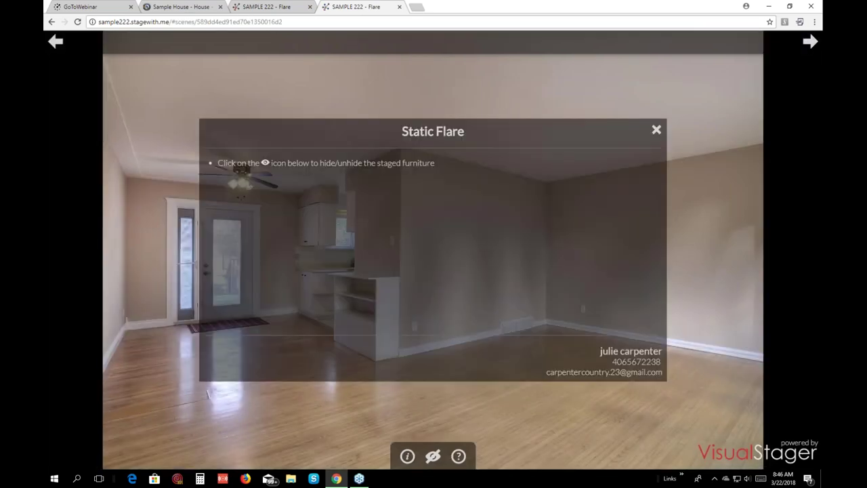
left_click(656, 129)
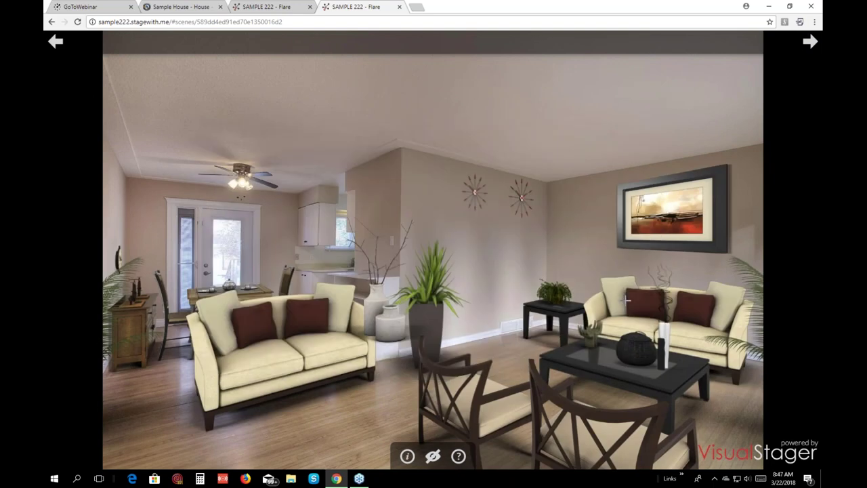
Go back to the flare's customization stage in the stager and republish it in 2D Collaborative mode
left_click(163, 7)
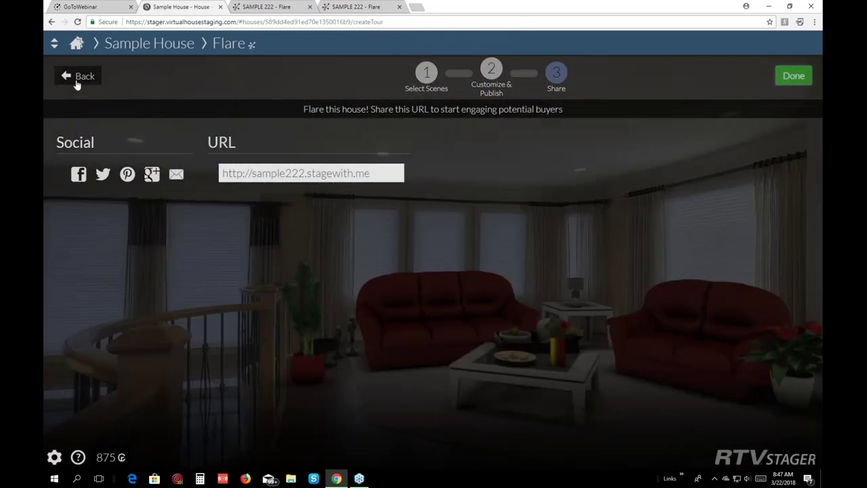
left_click(77, 80)
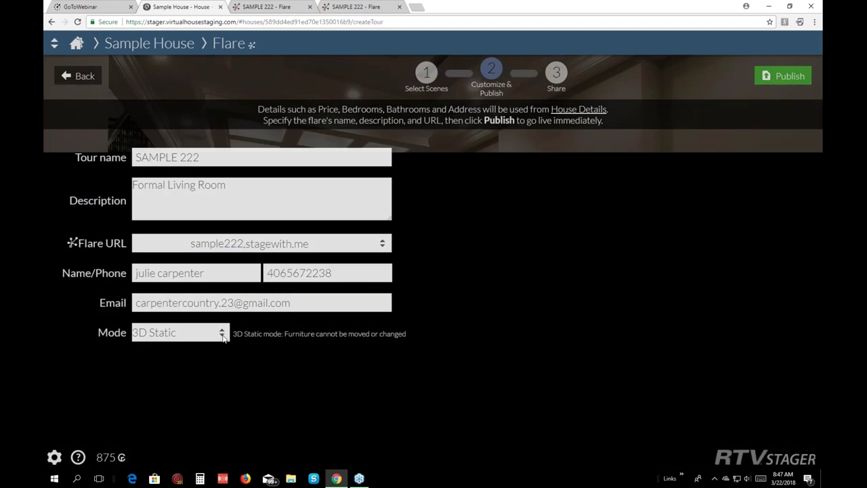
left_click(222, 333)
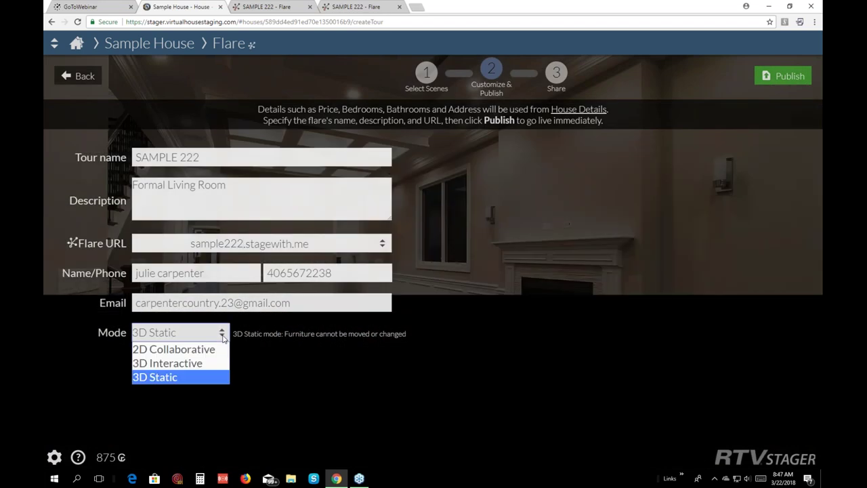
left_click(209, 349)
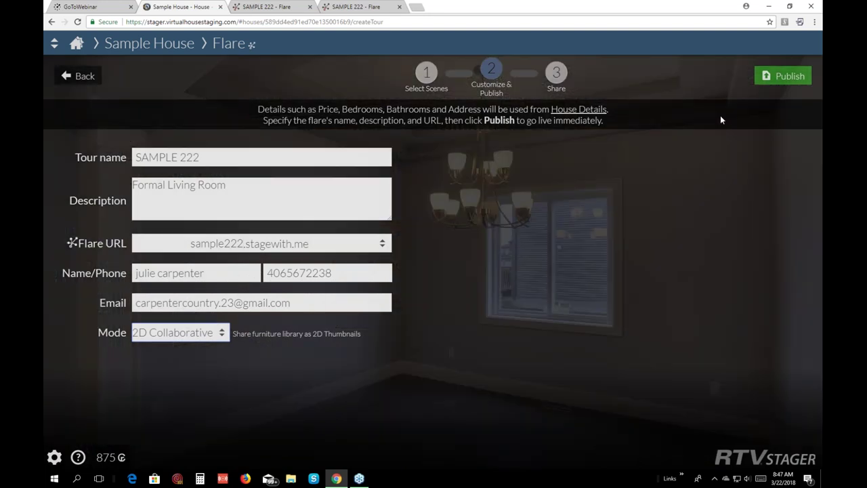
left_click(798, 75)
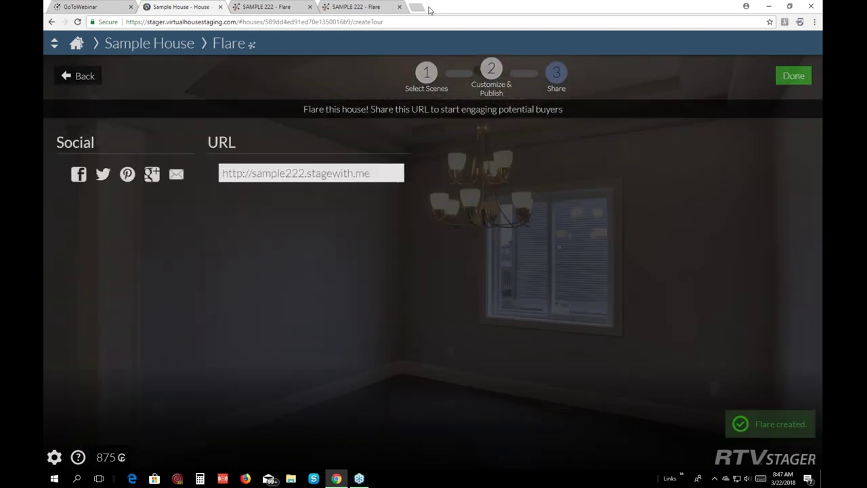
View the 2D Collaborative flare's living room scene in a new browser tab, dismissing its instructions, and close that tab
left_click(417, 7)
right_click(425, 22)
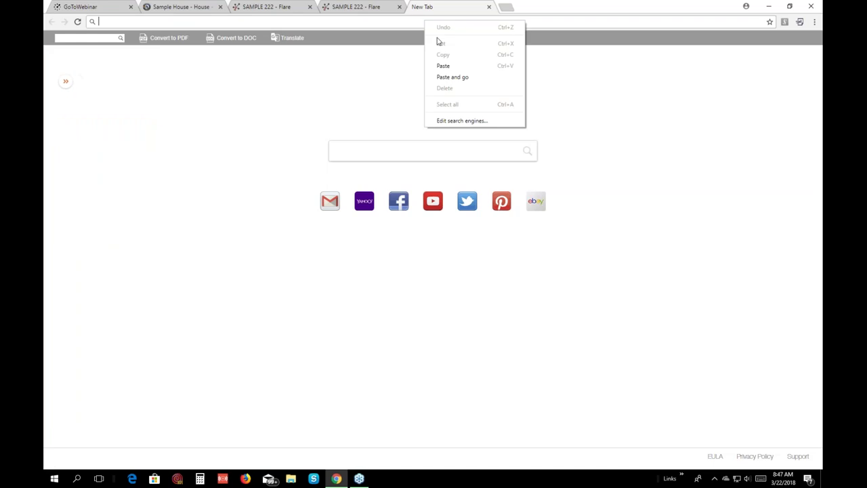
left_click(471, 77)
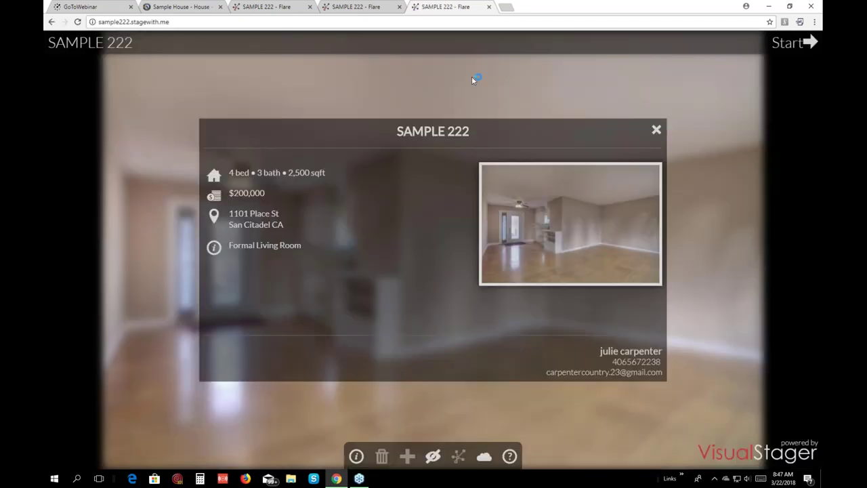
left_click(657, 131)
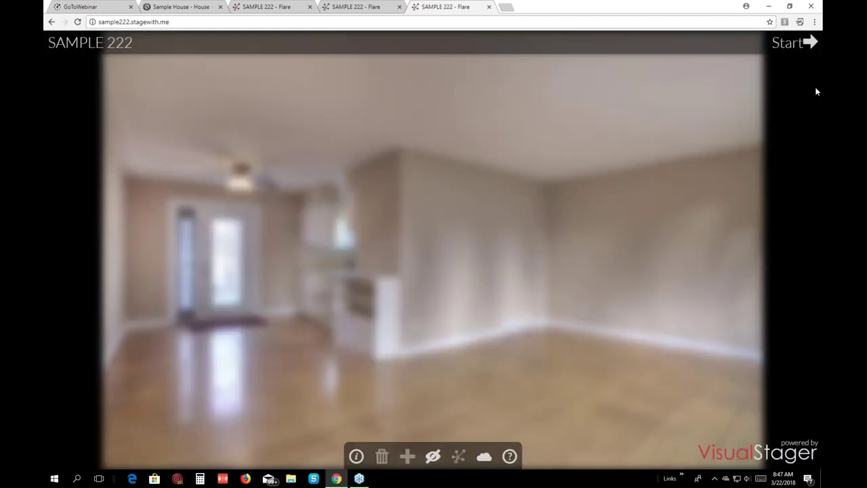
left_click(789, 42)
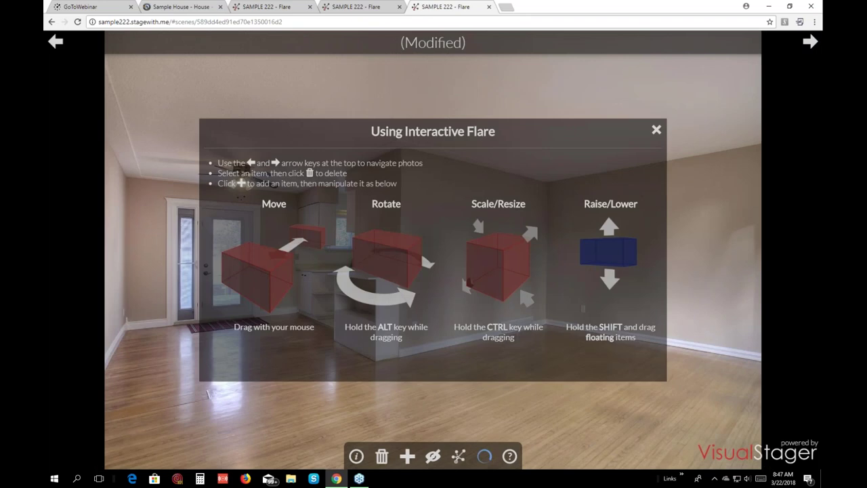
left_click(656, 130)
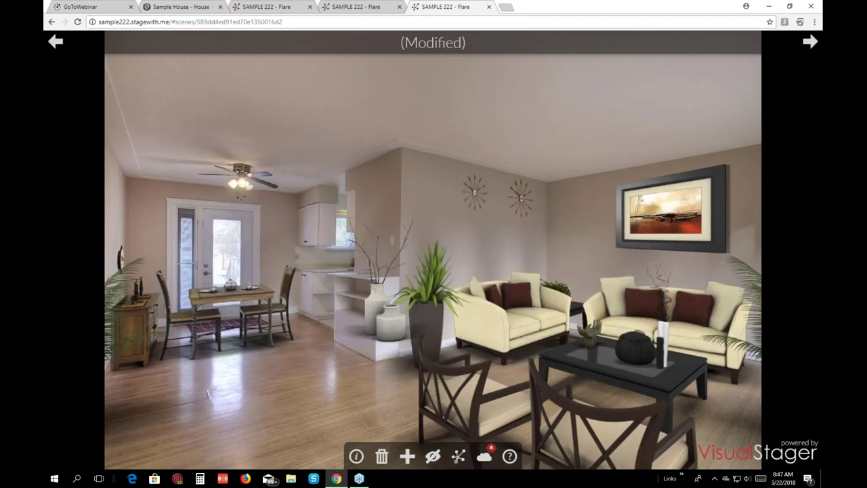
left_click(489, 7)
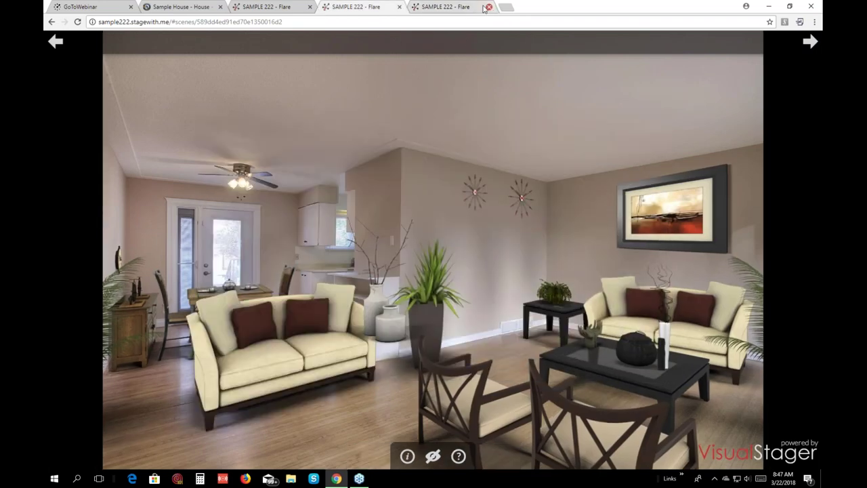
Publish the flare again with its 2D Collaborative settings and copy its URL from the sharing stage
left_click(179, 6)
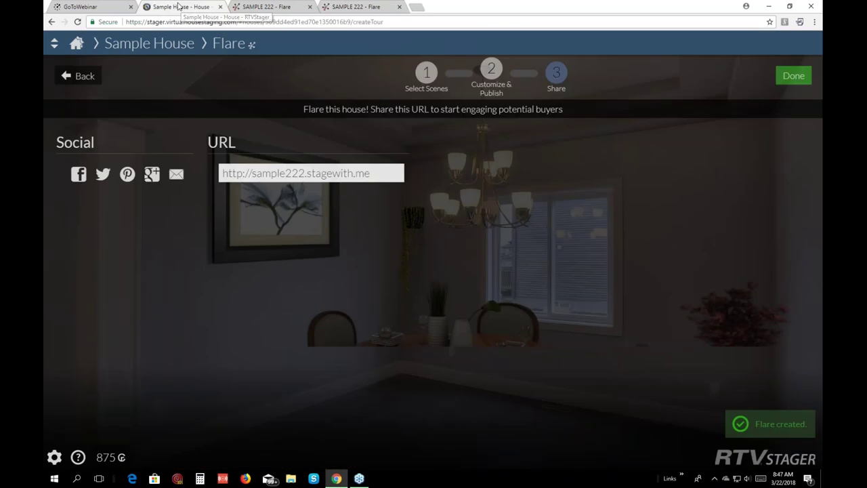
left_click(63, 78)
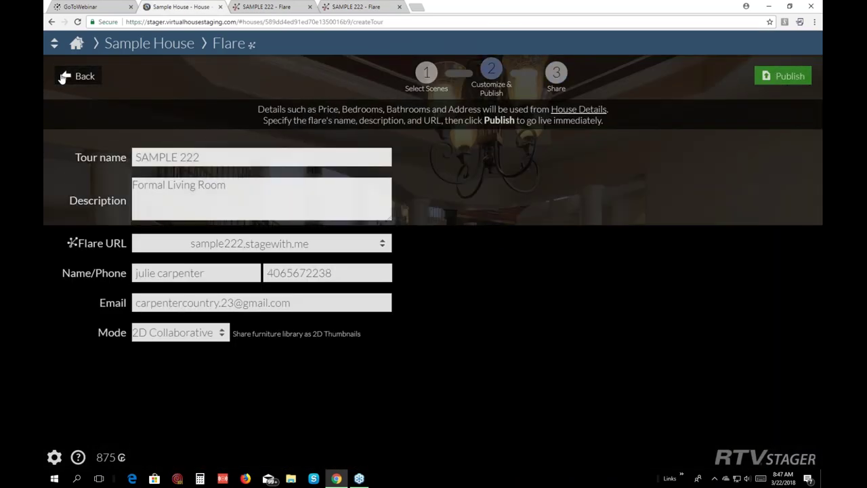
left_click(780, 76)
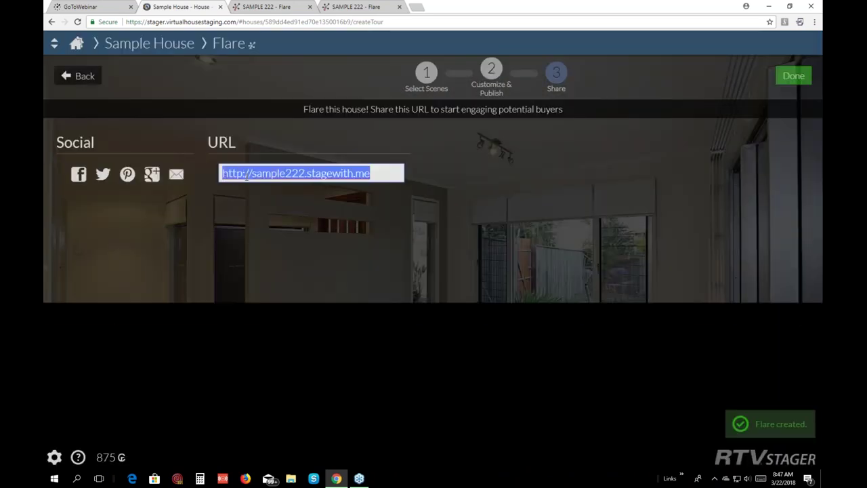
right_click(246, 177)
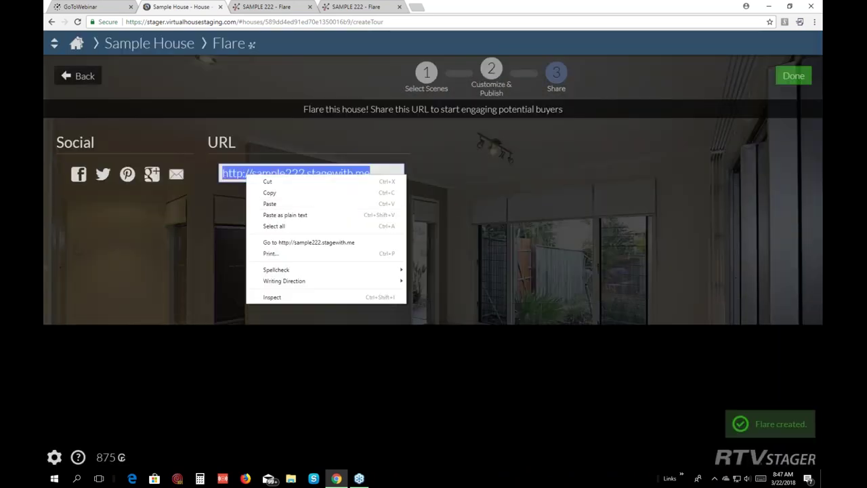
left_click(300, 195)
Load the freshly copied flare URL in a new browser tab, start the tour and dismiss the Interactive Flare instructions
left_click(416, 7)
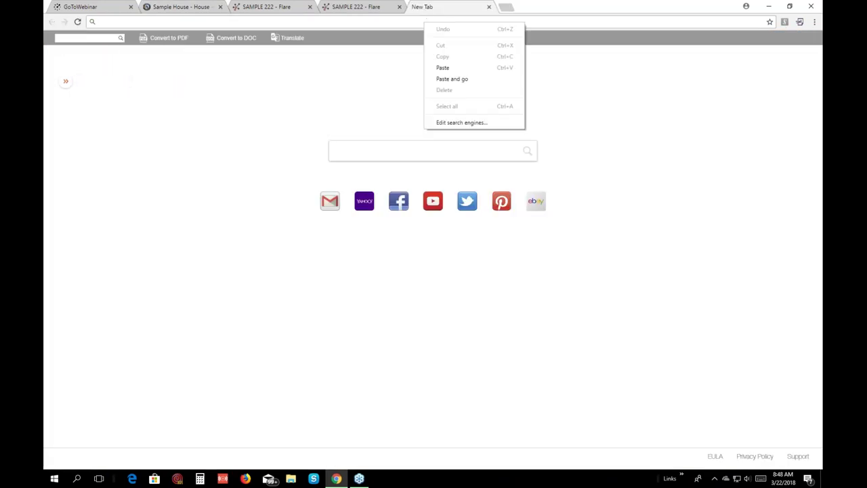
right_click(426, 22)
left_click(453, 79)
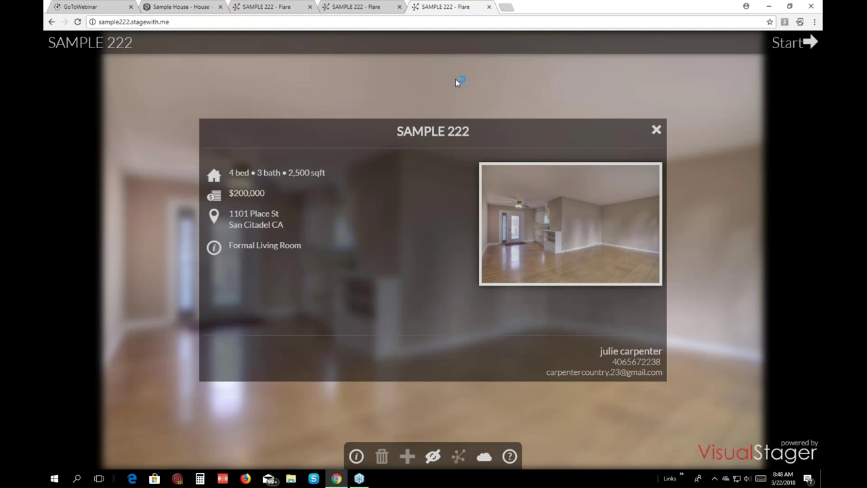
left_click(659, 129)
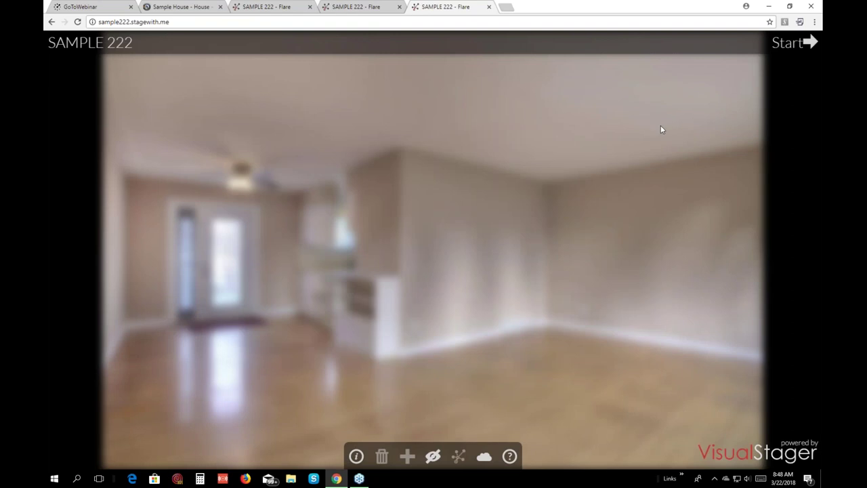
left_click(796, 45)
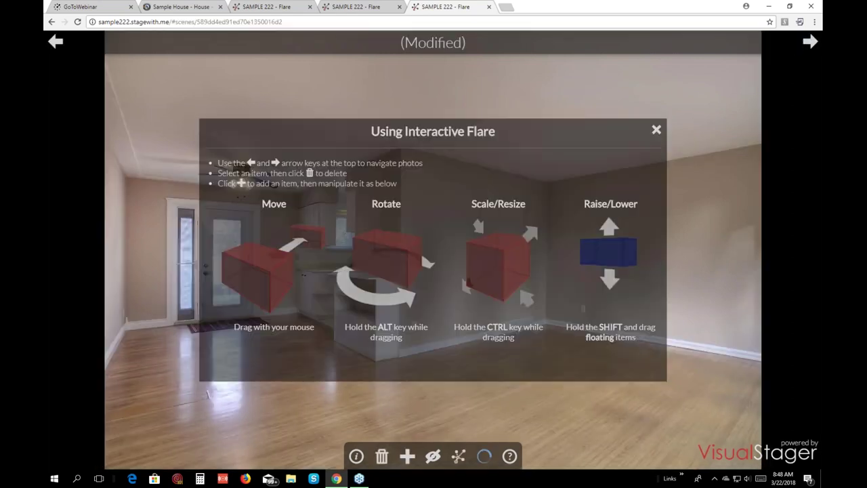
left_click(656, 129)
Close all the open SAMPLE 222 flare tabs to return to the stager's sharing stage
left_click(489, 6)
left_click(489, 7)
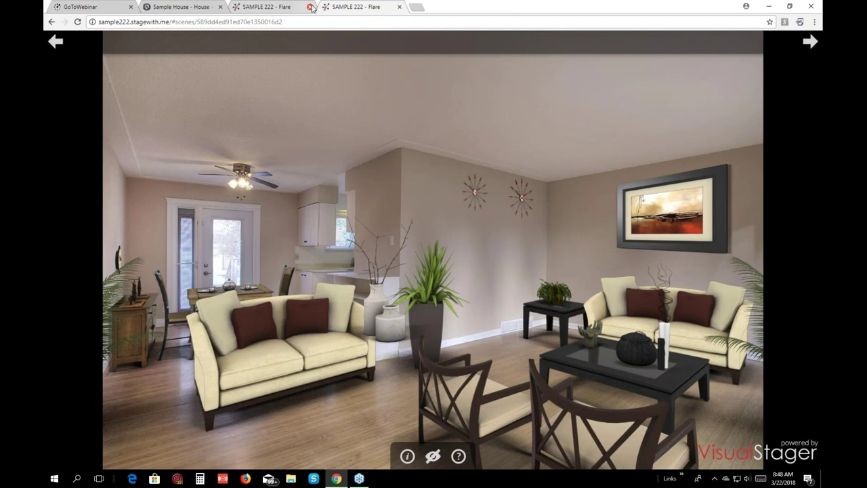
left_click(399, 7)
left_click(310, 6)
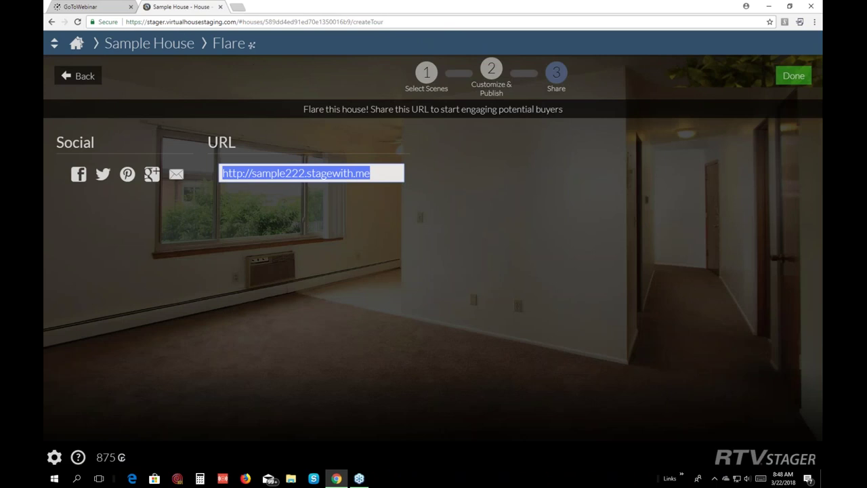
View the staged scene of the Sample220: Family/Dining photo from Sample House and return to the house's photo overview
left_click(153, 43)
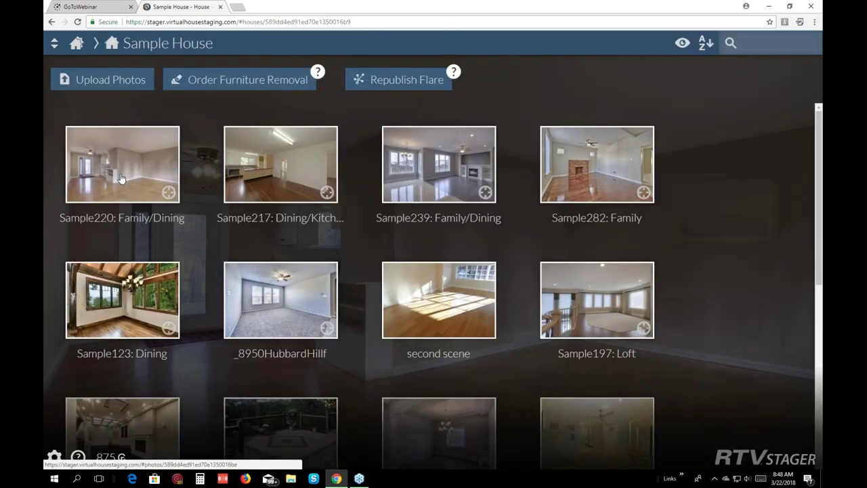
left_click(122, 178)
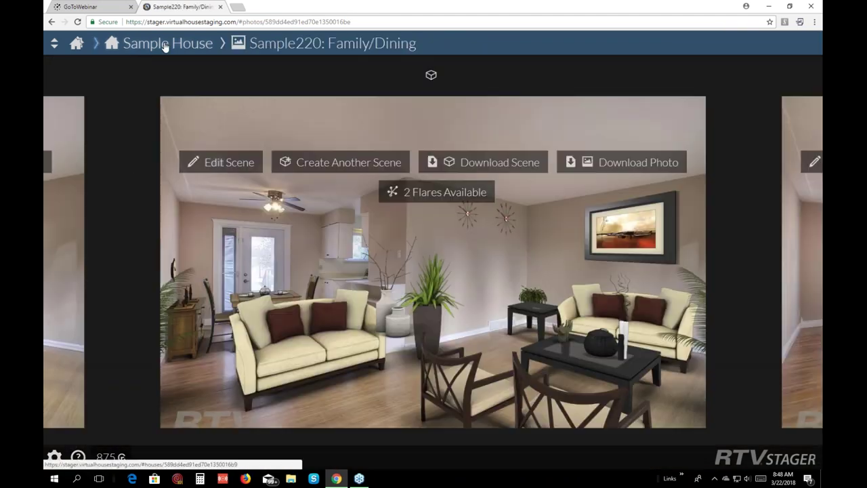
left_click(164, 44)
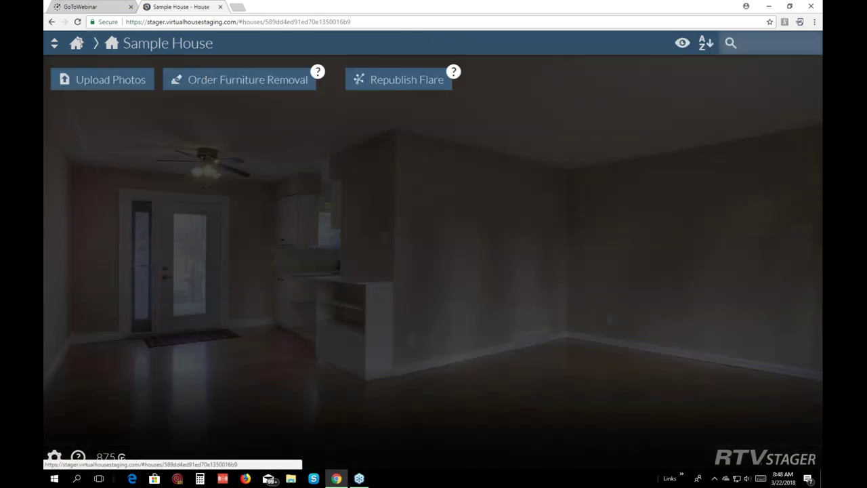
Republish Sample House's flare in 2D Collaborative mode with its existing scenes and details, and copy the sample222.stagewith.me URL
left_click(426, 81)
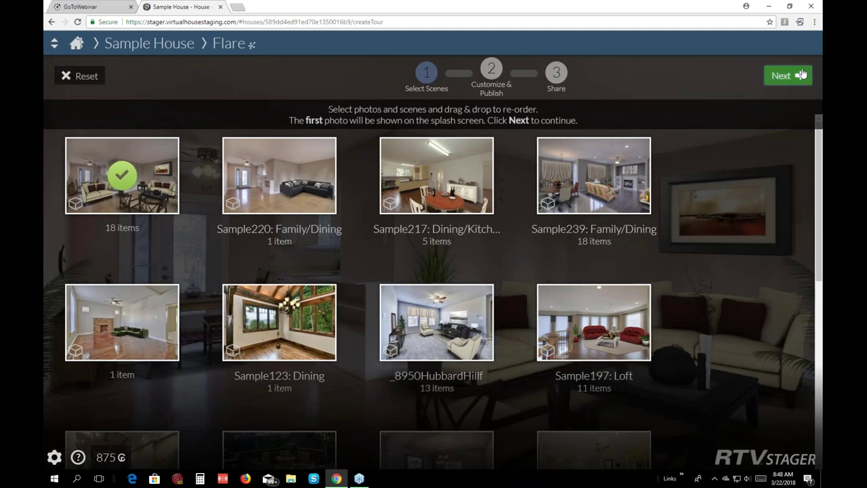
left_click(799, 75)
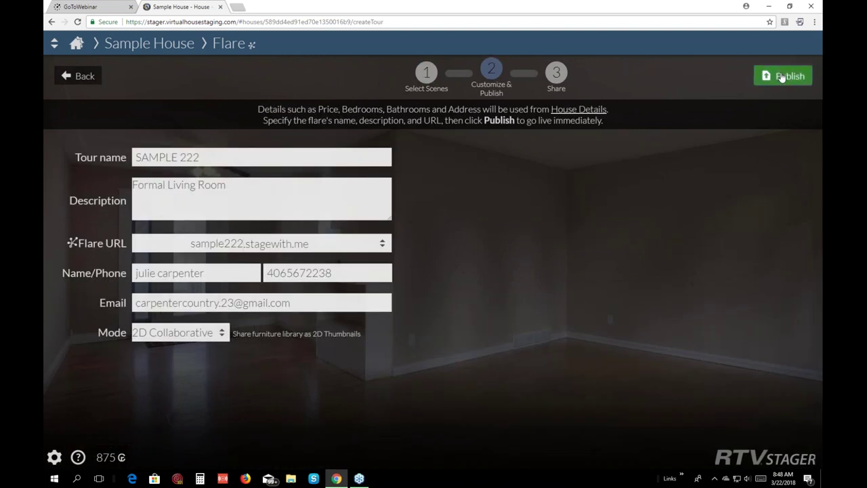
left_click(782, 76)
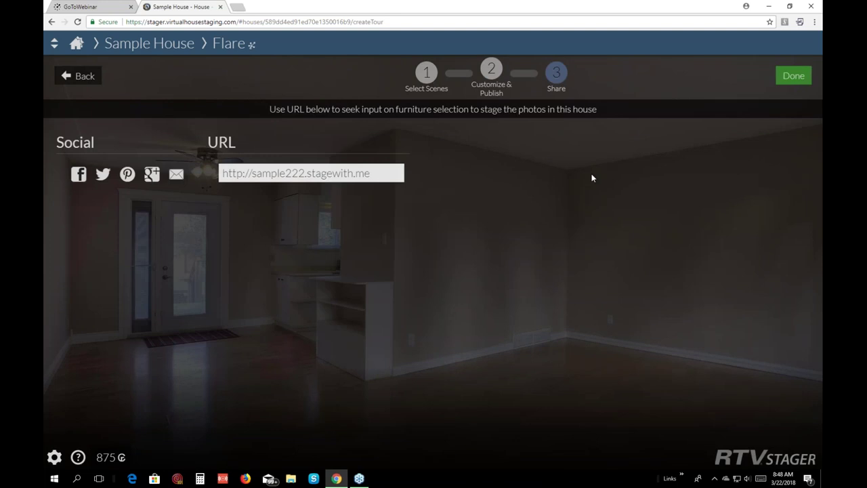
right_click(271, 174)
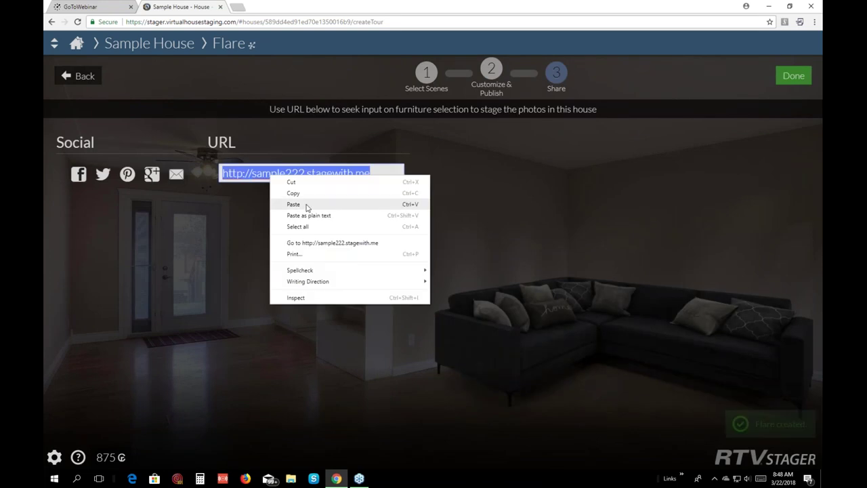
left_click(293, 192)
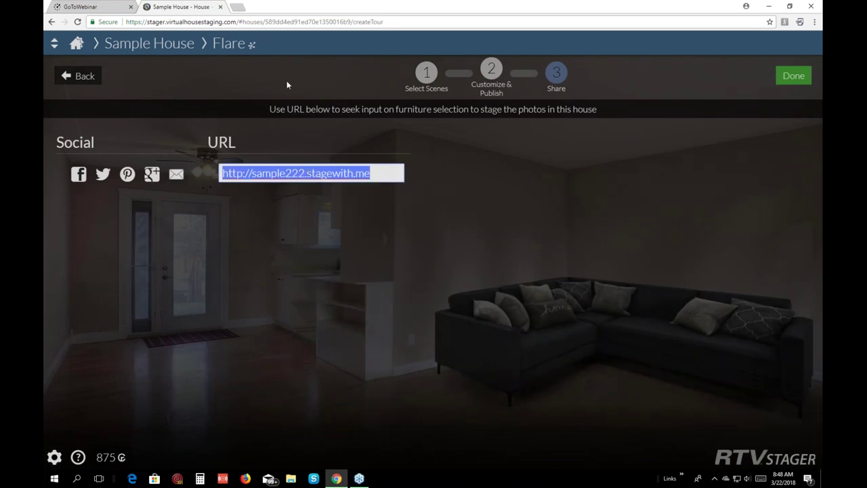
Load the copied flare URL in a new browser tab, close the property details, and start the tour without its instructions
left_click(241, 7)
right_click(266, 21)
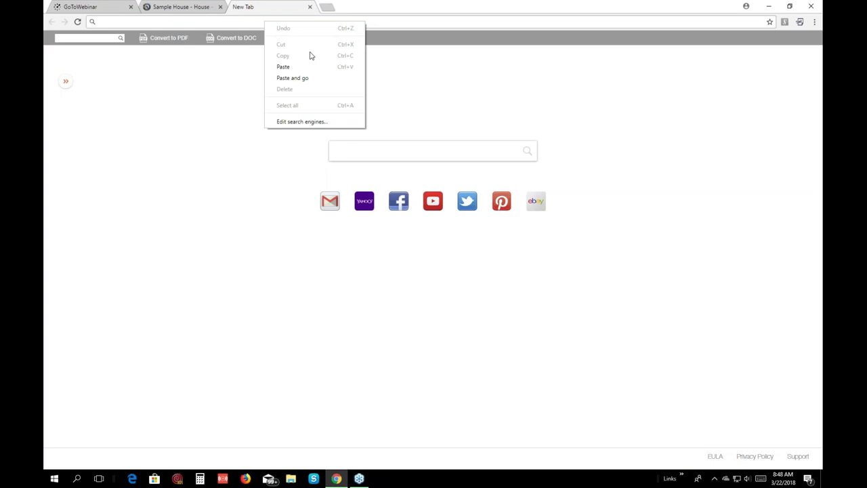
left_click(313, 77)
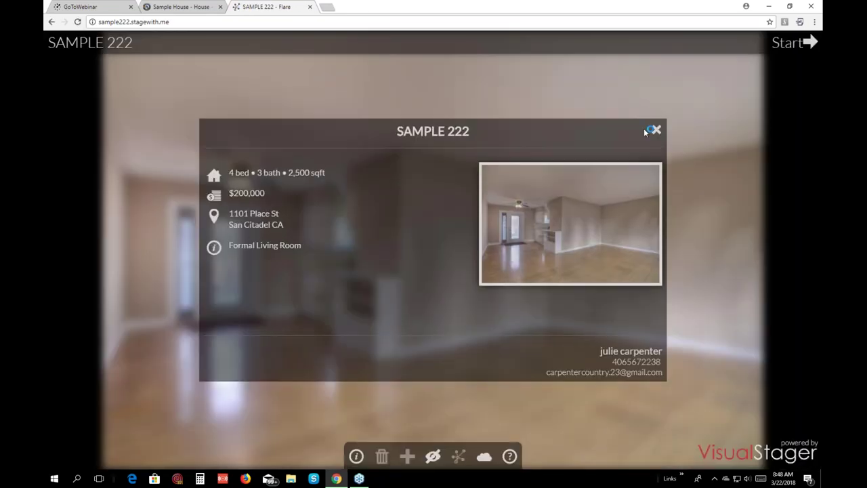
left_click(653, 128)
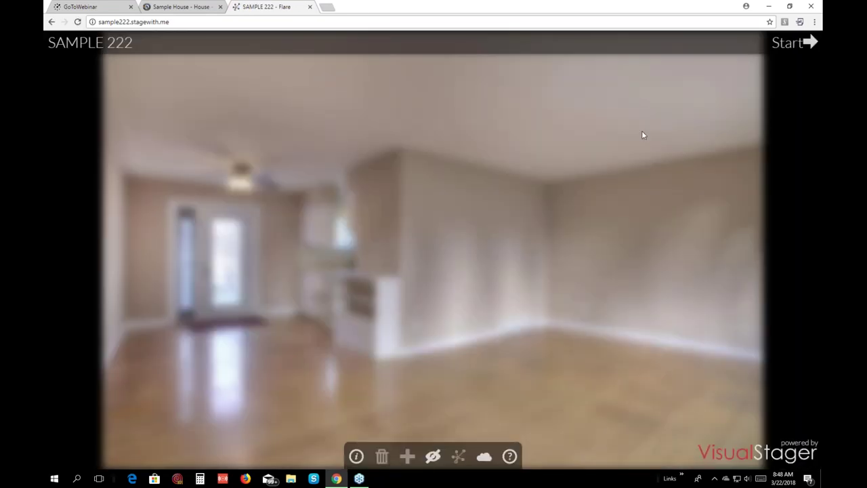
left_click(786, 43)
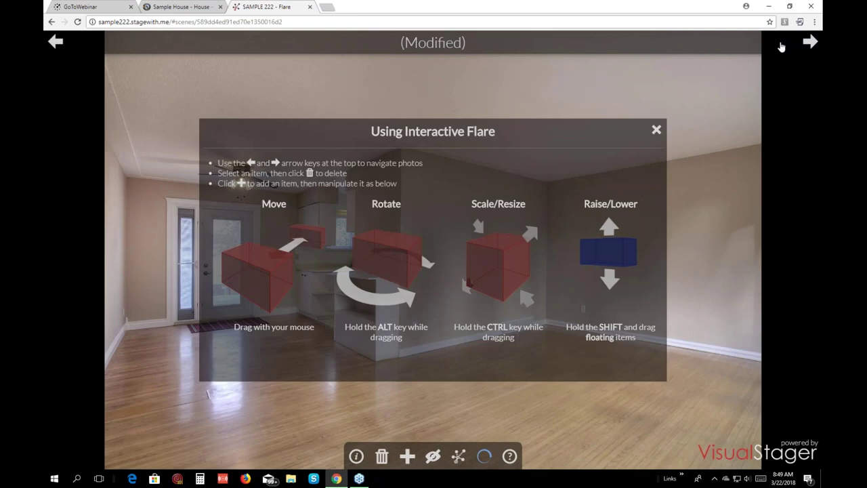
left_click(656, 130)
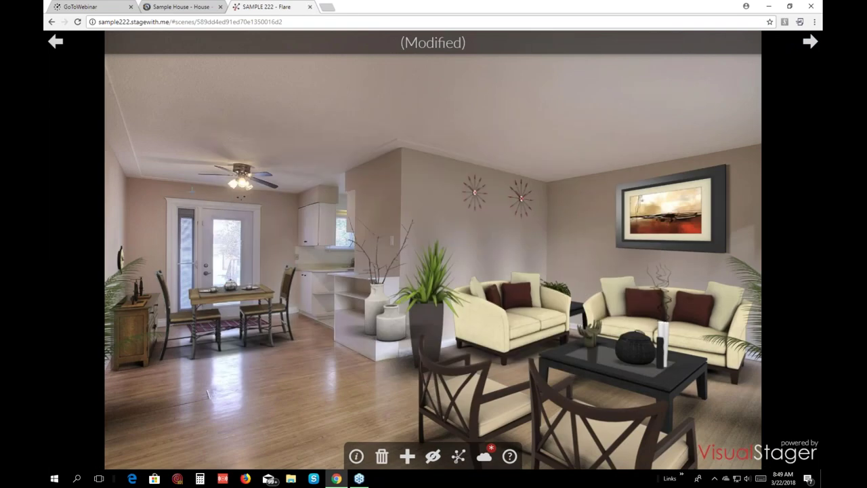
Select and deselect the dining set in the flare's scene, and close the SAMPLE 222 flare to return to the stager's houses list
left_click(211, 323)
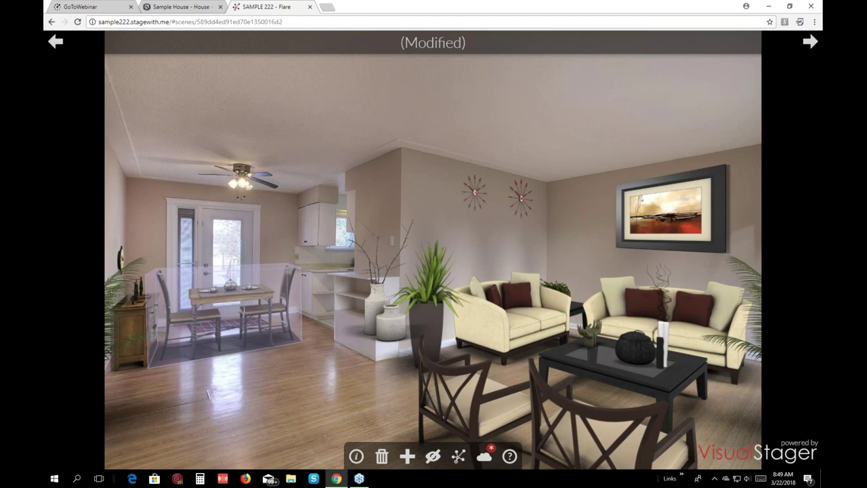
left_click(257, 223)
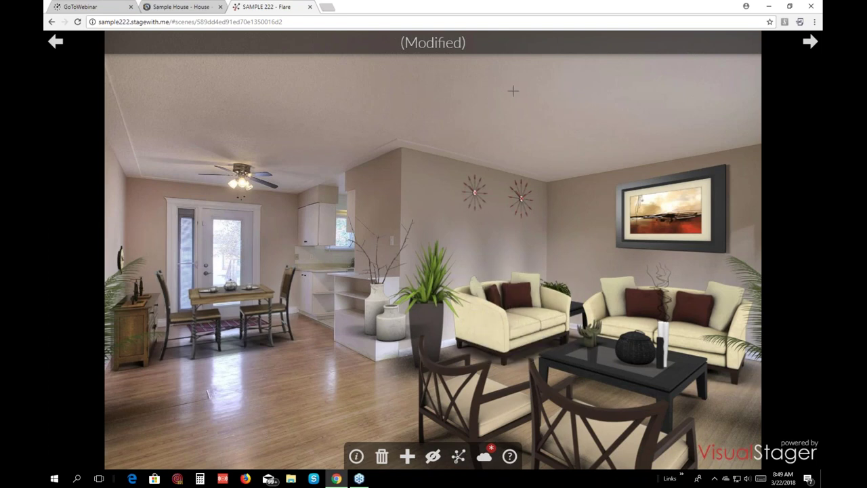
left_click(310, 8)
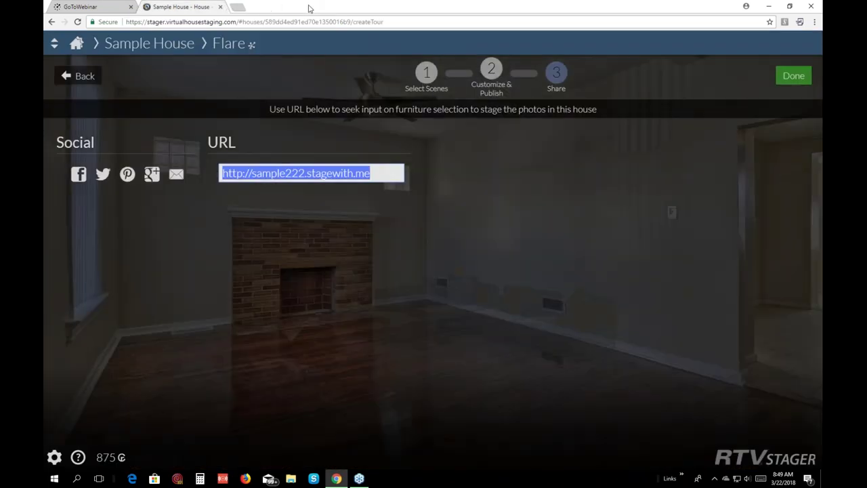
left_click(66, 77)
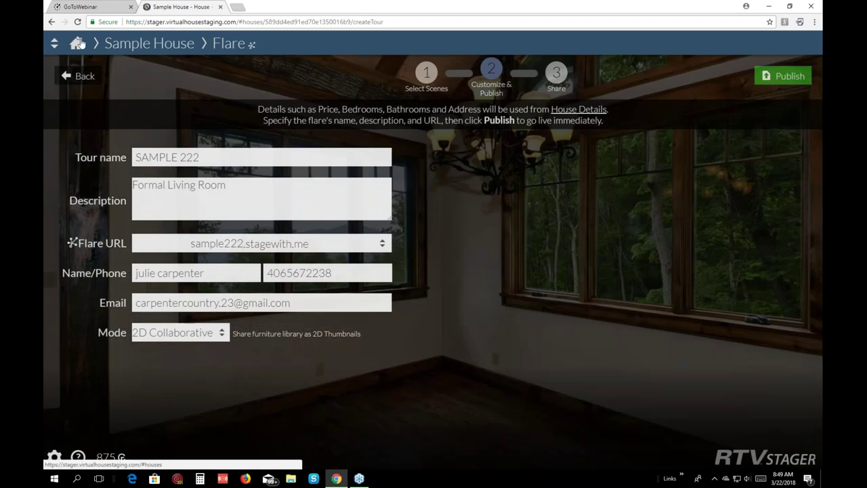
left_click(76, 43)
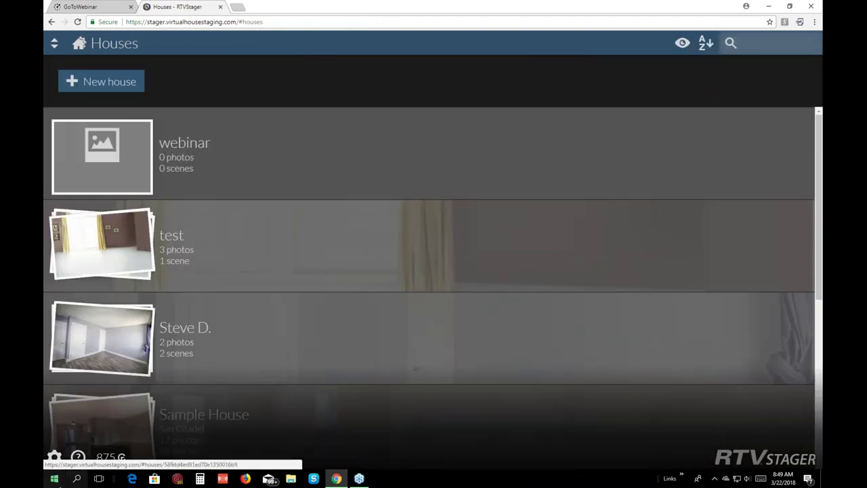
Choose Help everywhere as the help level in the account preferences and return to the houses list without saving
left_click(54, 457)
left_click(88, 410)
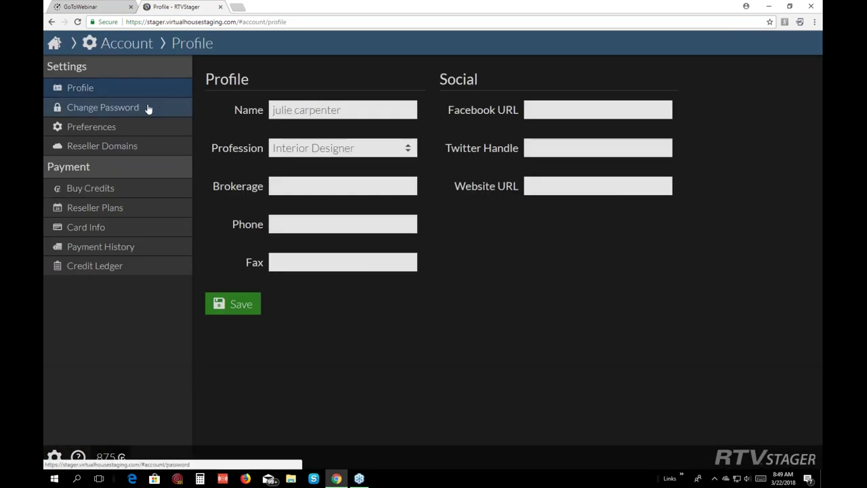
left_click(124, 132)
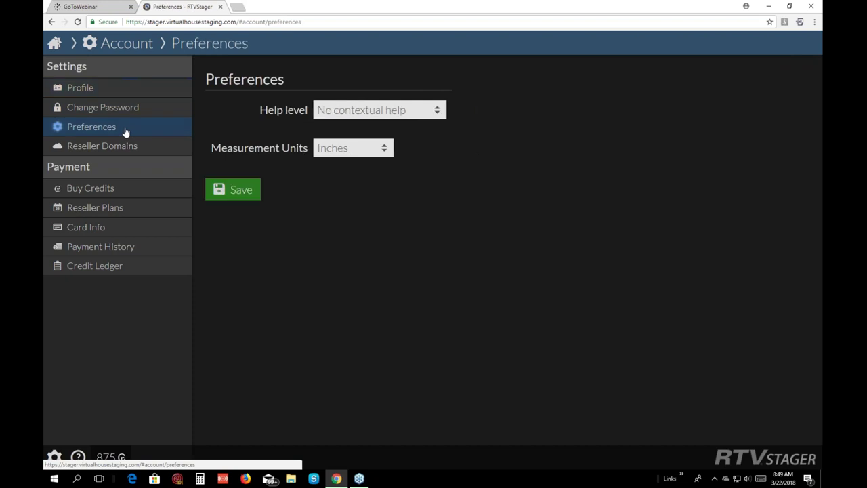
left_click(438, 115)
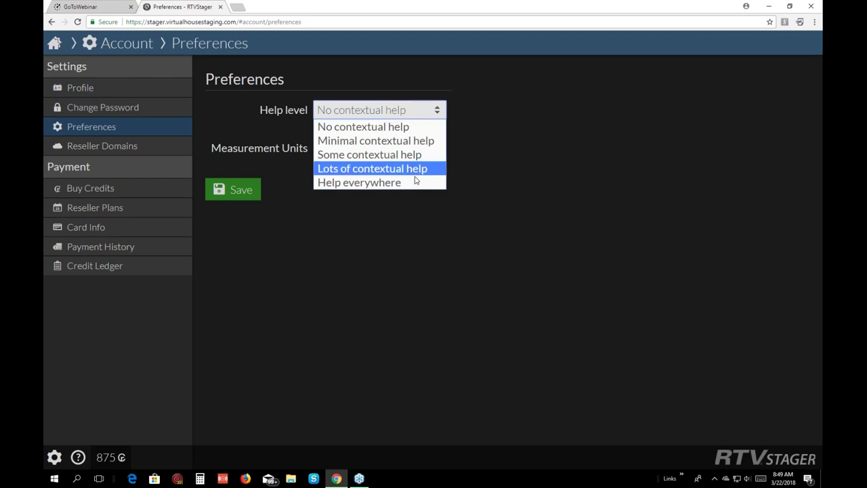
left_click(355, 182)
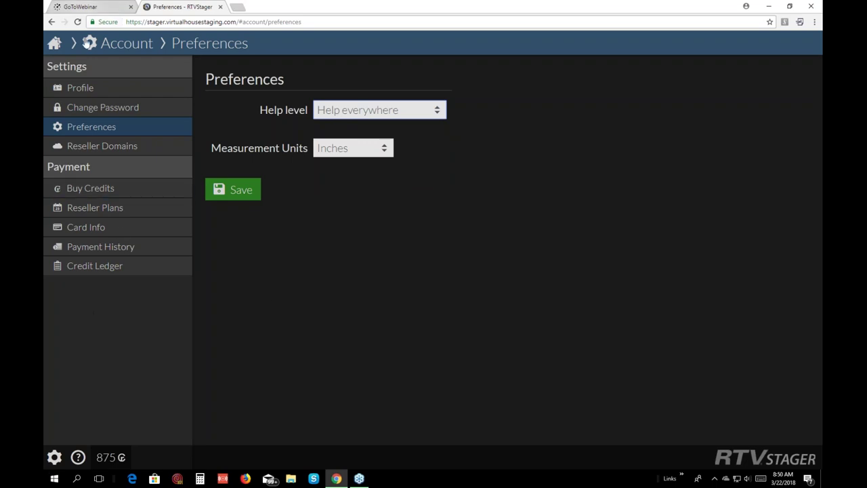
left_click(55, 42)
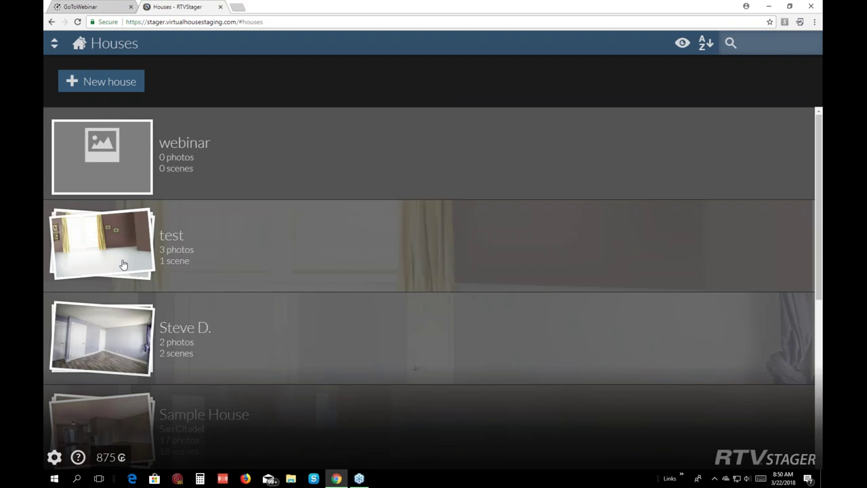
Open Sample House's Sample220: Family/Dining scene for editing and select the dining table set
left_click(117, 421)
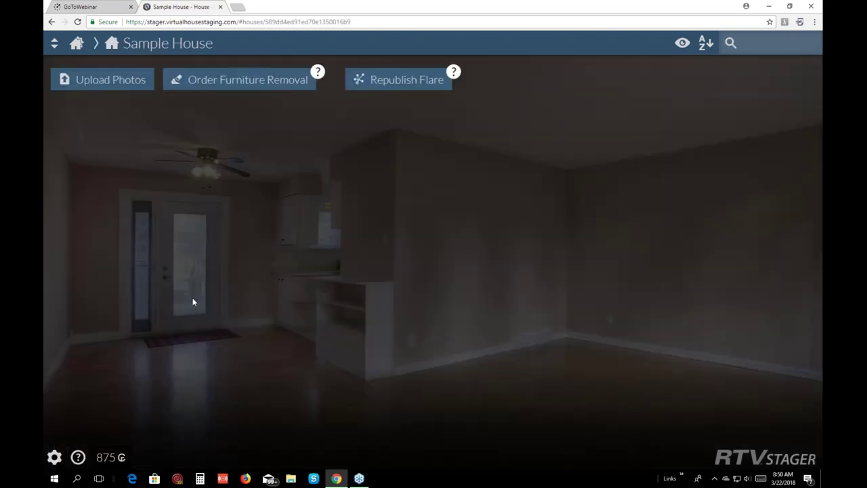
left_click(149, 199)
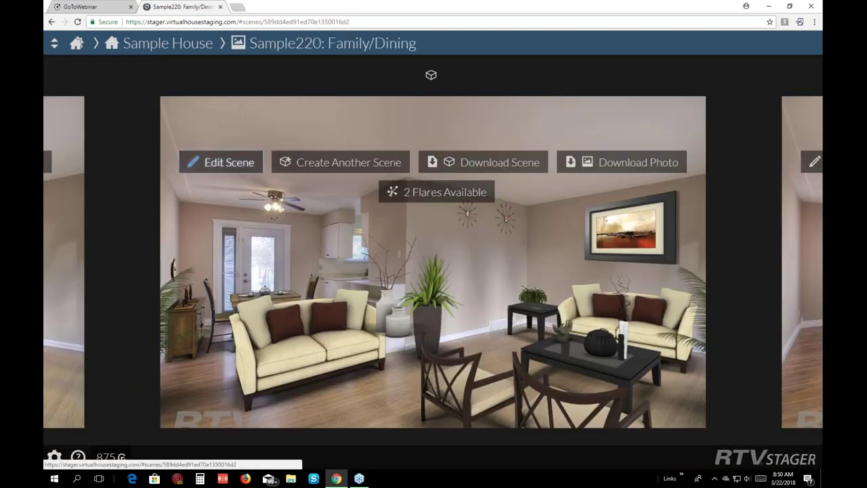
left_click(222, 162)
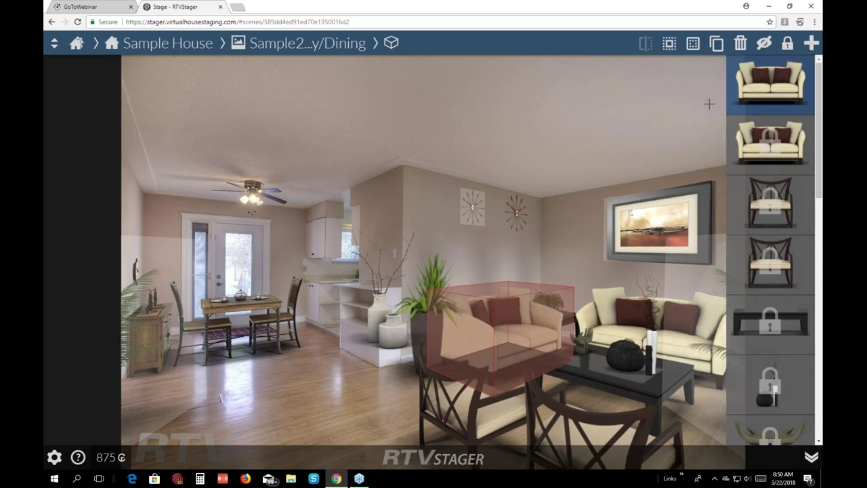
left_click(386, 184)
left_click(222, 321)
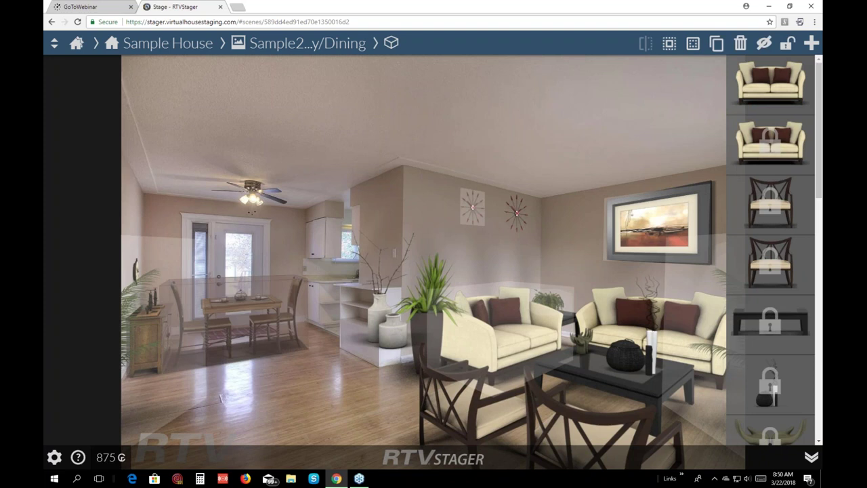
Leave the Family/Dining scene with its changes saved and return to the houses list
left_click(75, 45)
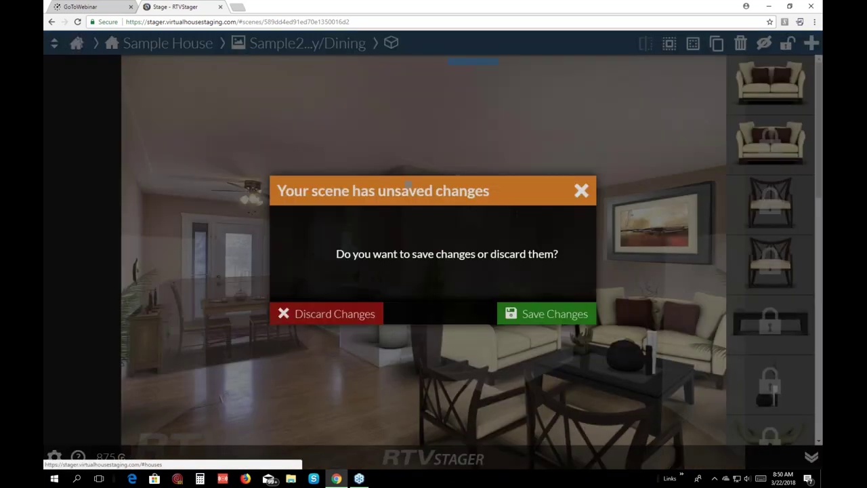
left_click(577, 191)
left_click(76, 45)
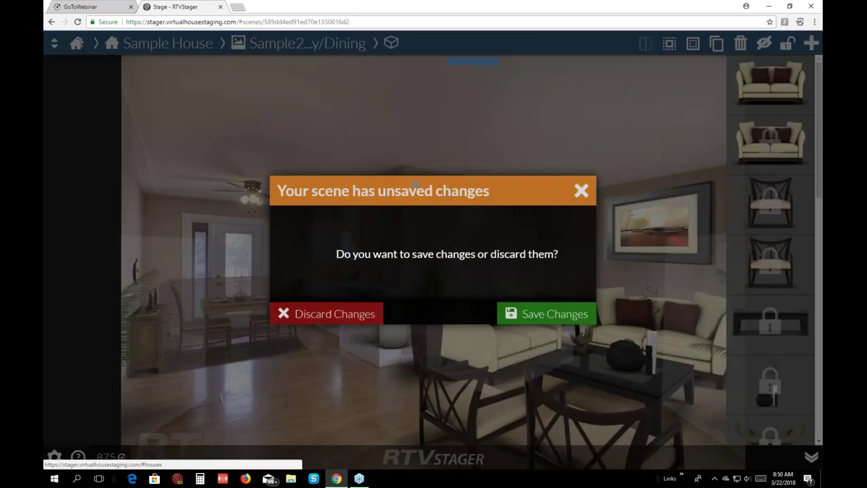
left_click(552, 312)
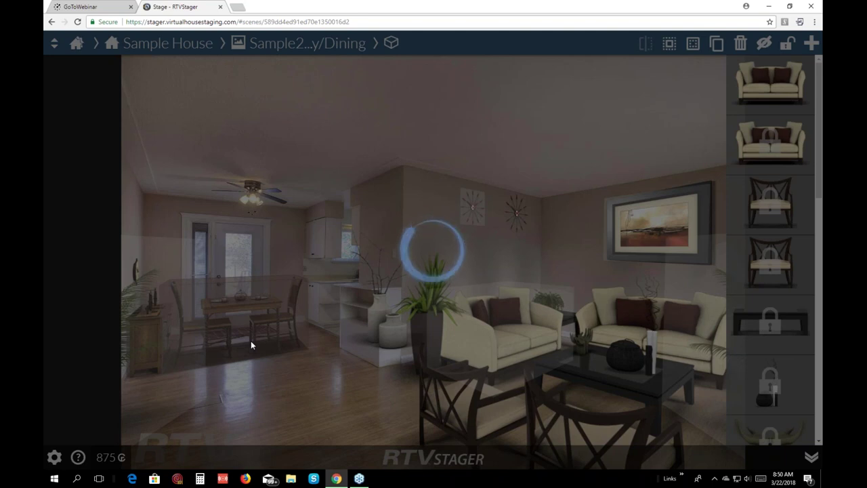
left_click(77, 42)
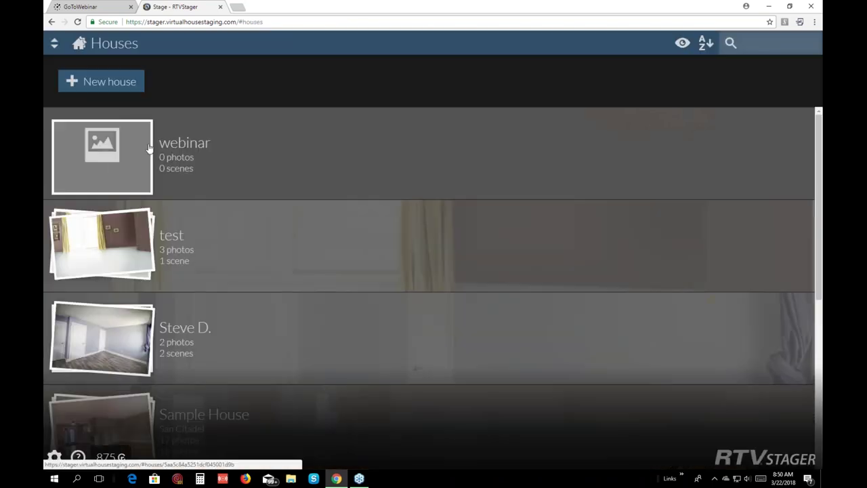
View the SWD_Photo-1 bedroom scene from the house with two photos in the stage editor, and return to the houses list
left_click(96, 333)
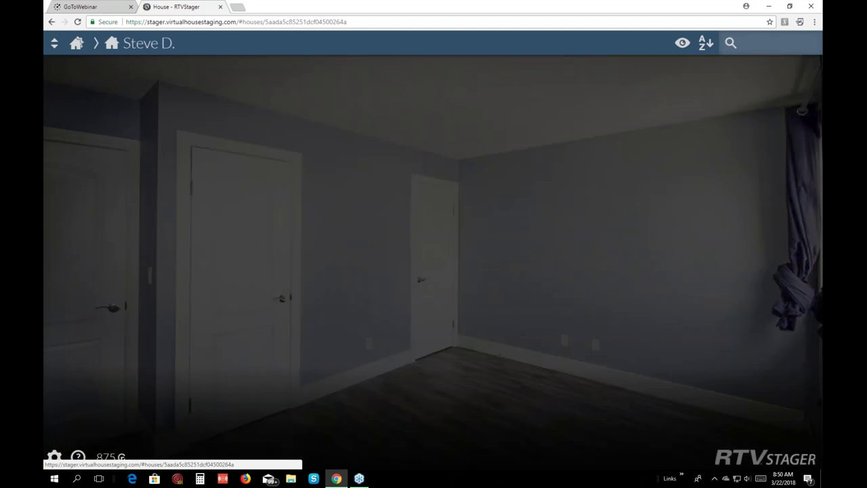
left_click(156, 166)
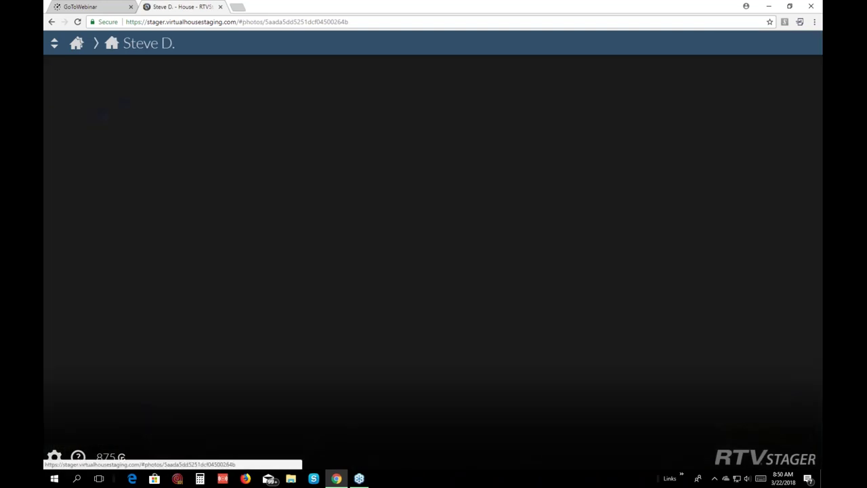
left_click(200, 164)
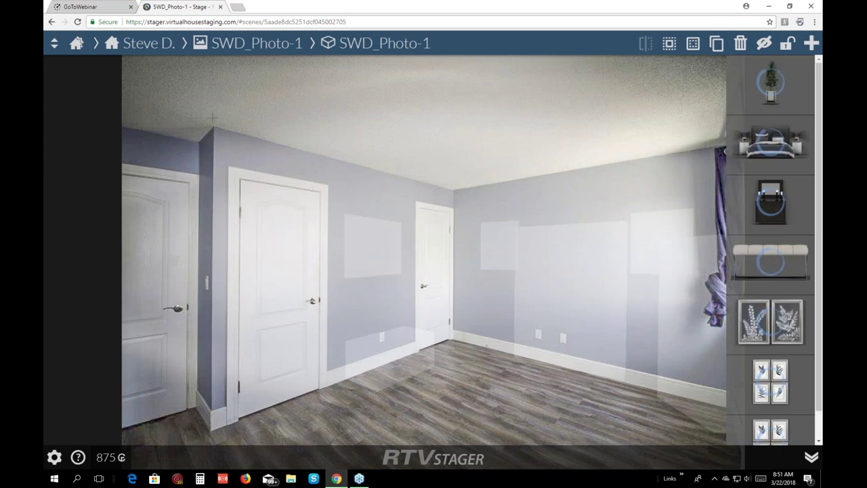
left_click(78, 44)
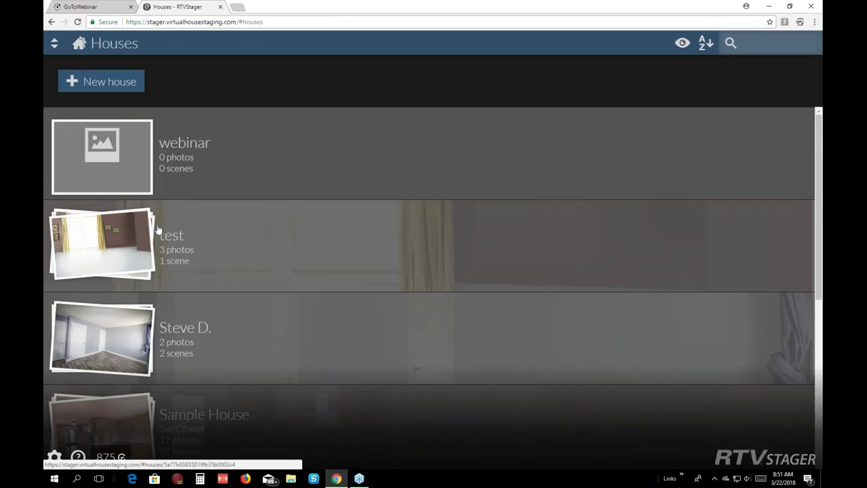
Open the Reseller Domains settings of the account
left_click(55, 457)
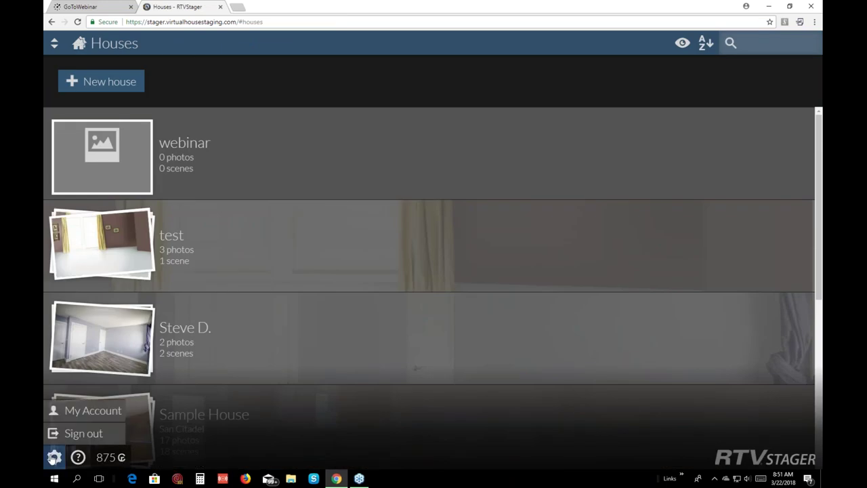
left_click(68, 409)
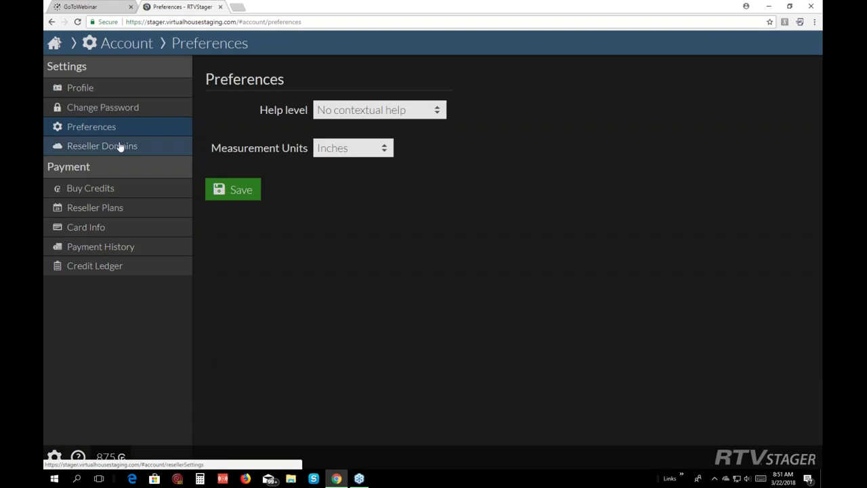
left_click(119, 146)
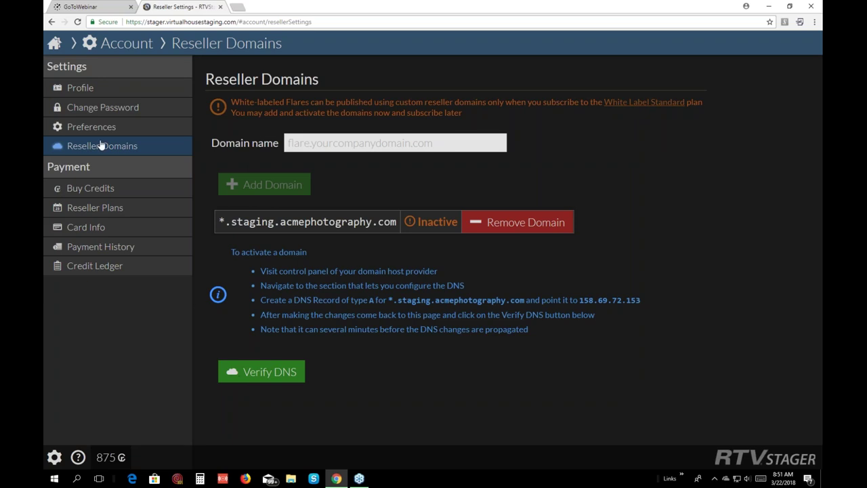
Look up the price of a 1,000-credit purchase in the account's Buy Credits settings
left_click(110, 190)
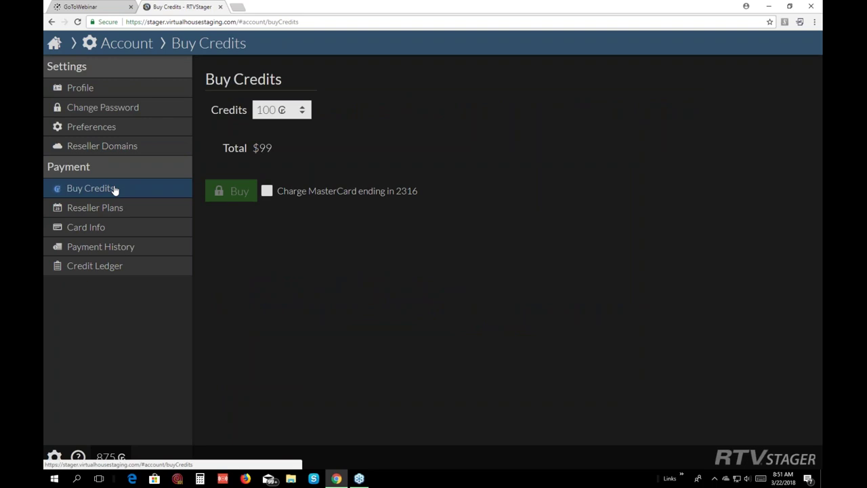
left_click(303, 115)
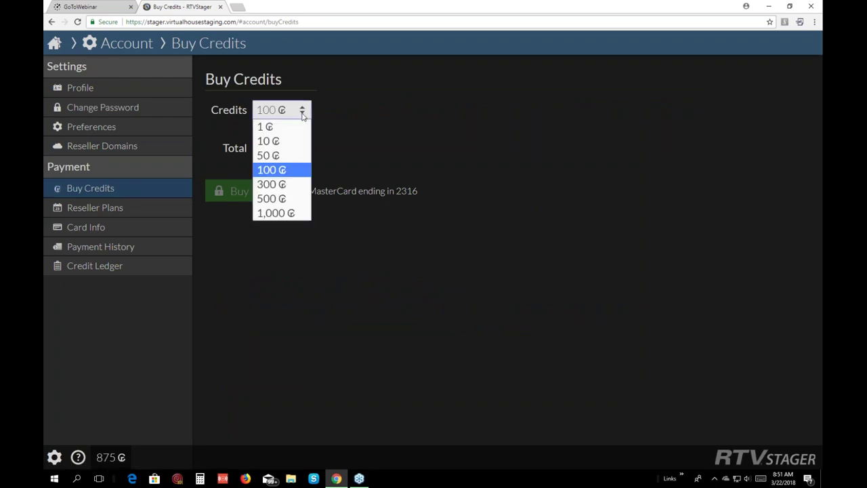
left_click(302, 215)
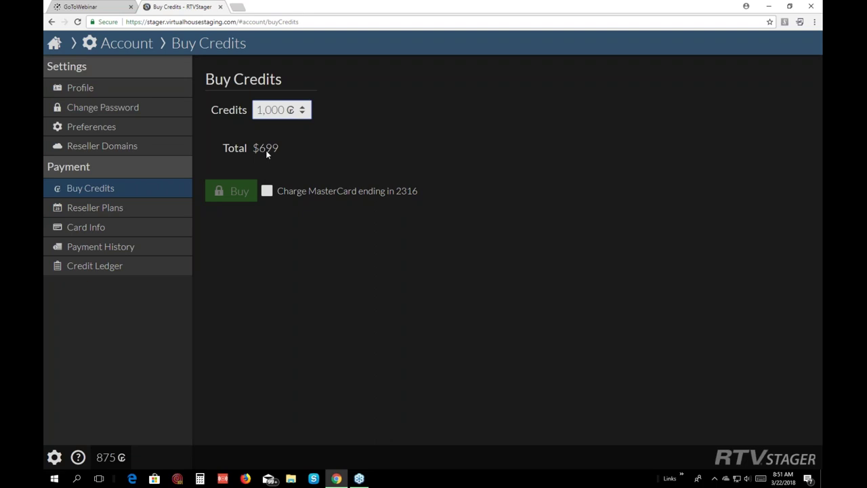
View the White Label Lite plan's terms in the Reseller Plans settings and list the available plan options again
left_click(83, 209)
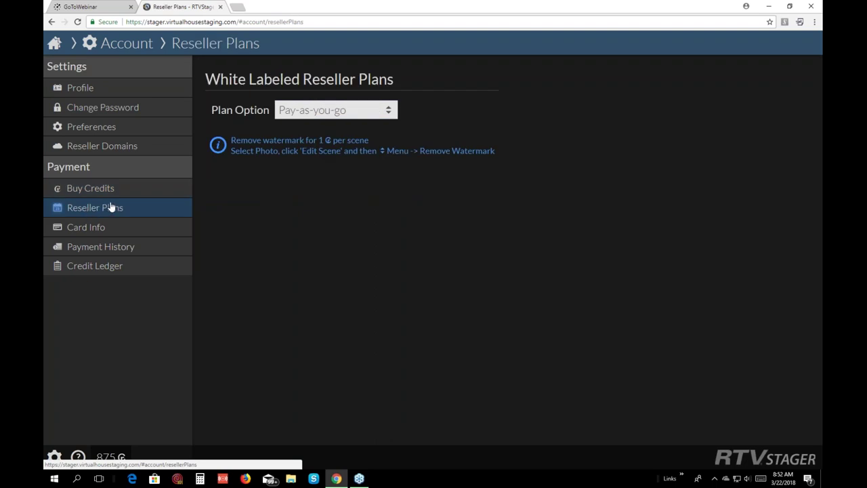
left_click(389, 115)
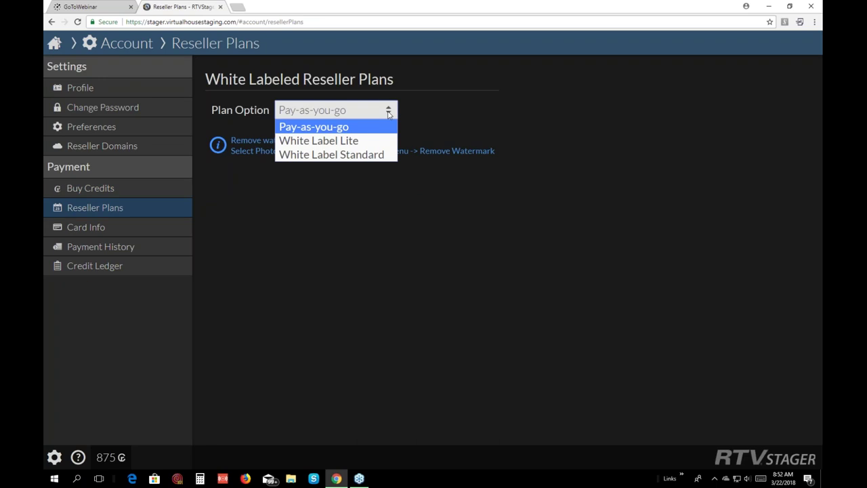
left_click(336, 141)
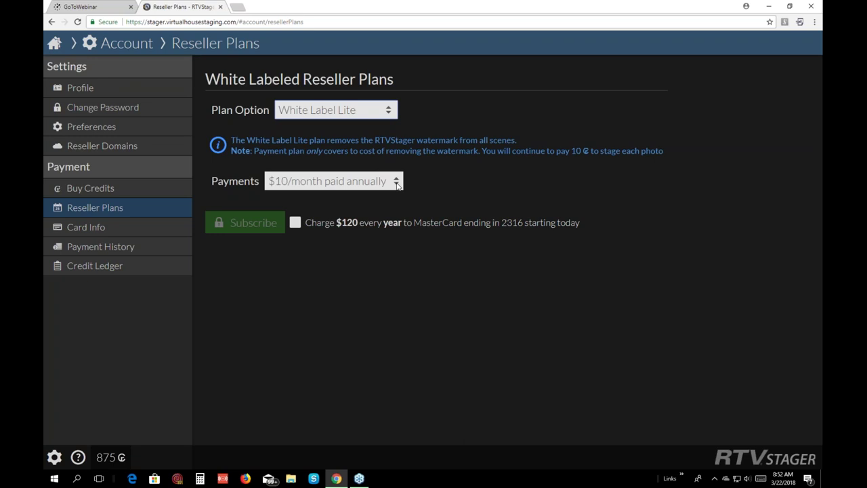
left_click(388, 113)
left_click(419, 114)
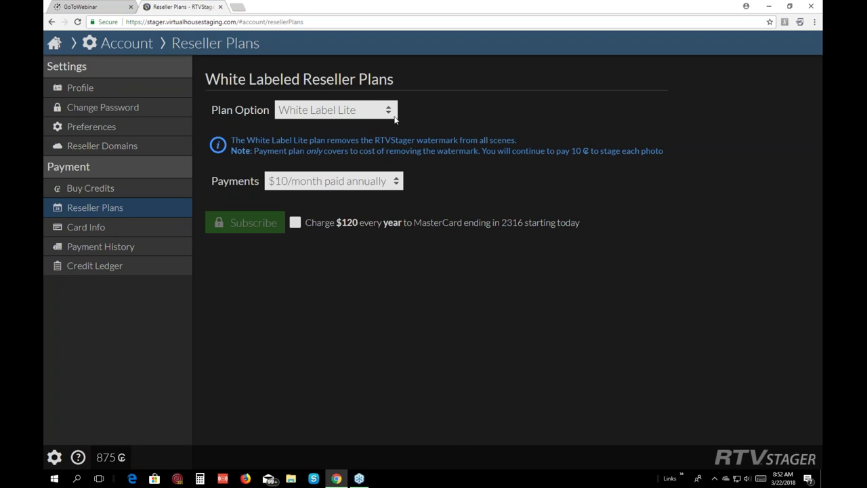
left_click(388, 113)
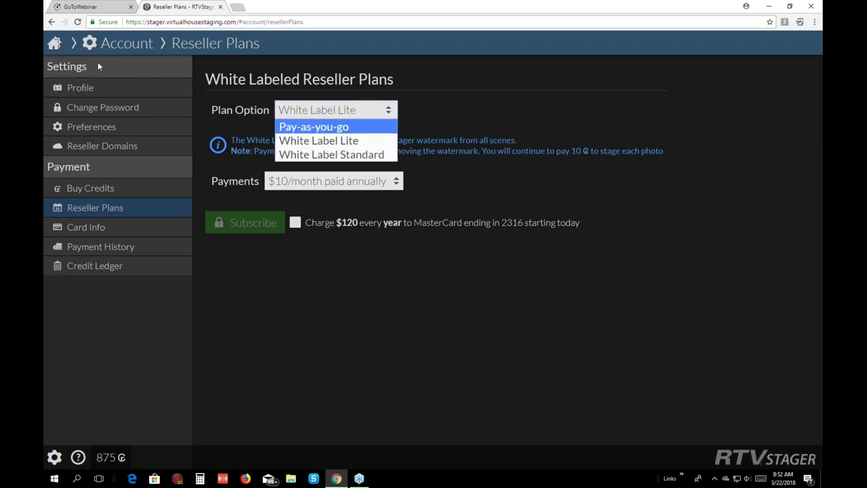
Go through the account's Card Info and Payment History pages and open the Credit Ledger
left_click(115, 231)
left_click(131, 248)
left_click(112, 269)
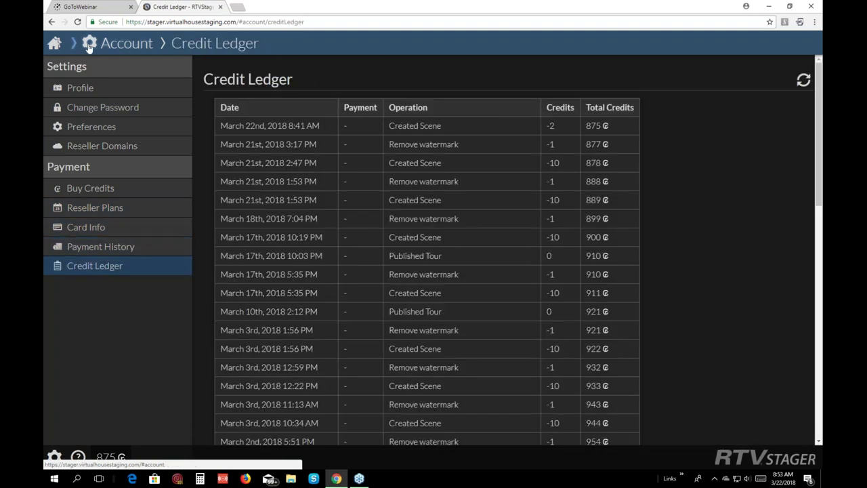
View the Report Issue form and close it without sending a report
left_click(78, 458)
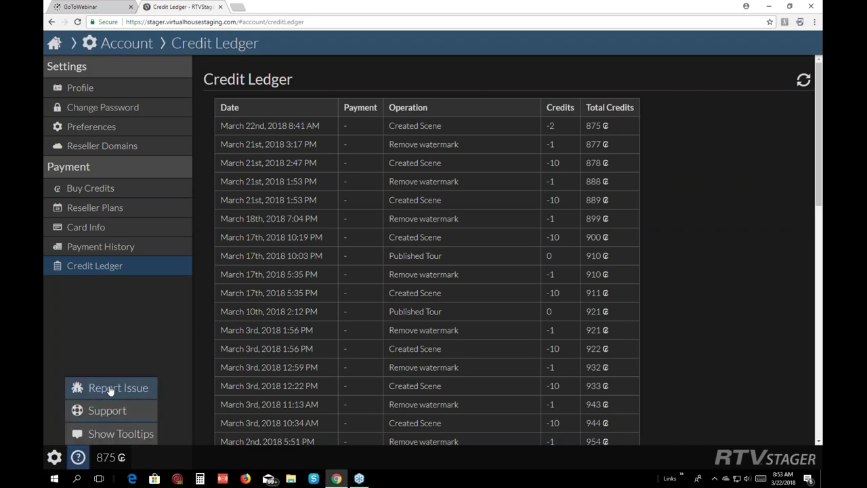
left_click(110, 389)
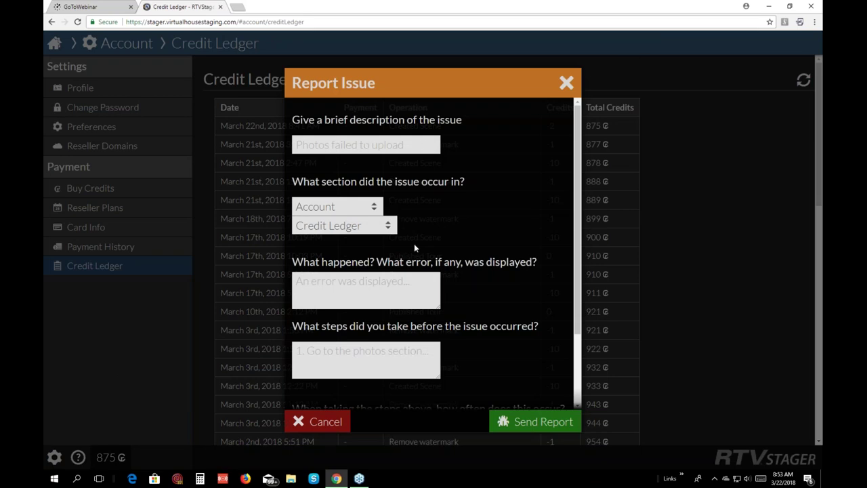
left_click(567, 82)
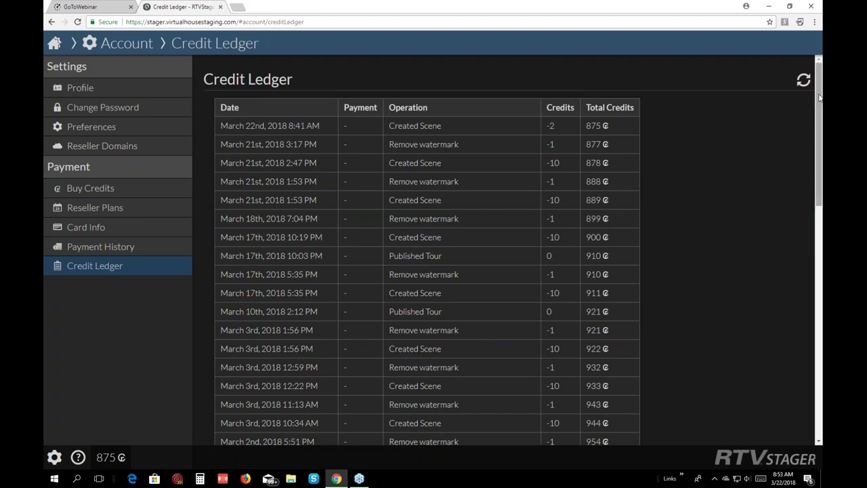
Check older Credit Ledger entries and read through the RTVStager Menu Structure page in the Support section
scroll(818, 100, "down", 4)
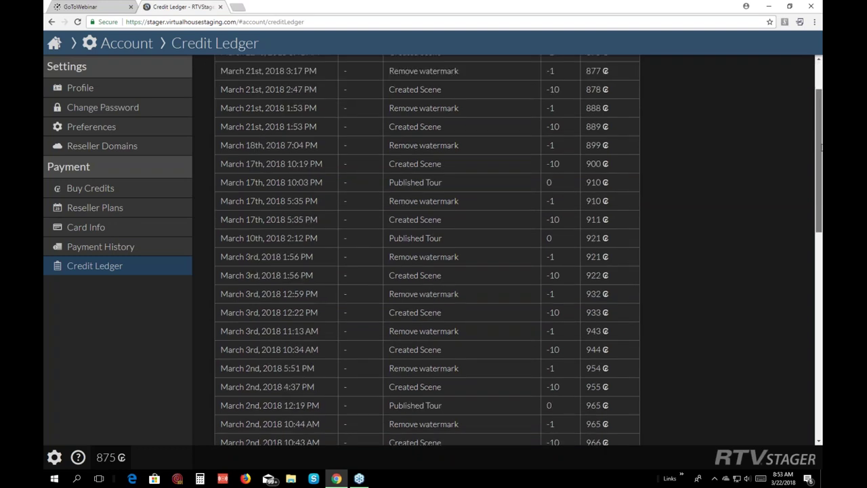
left_click(79, 457)
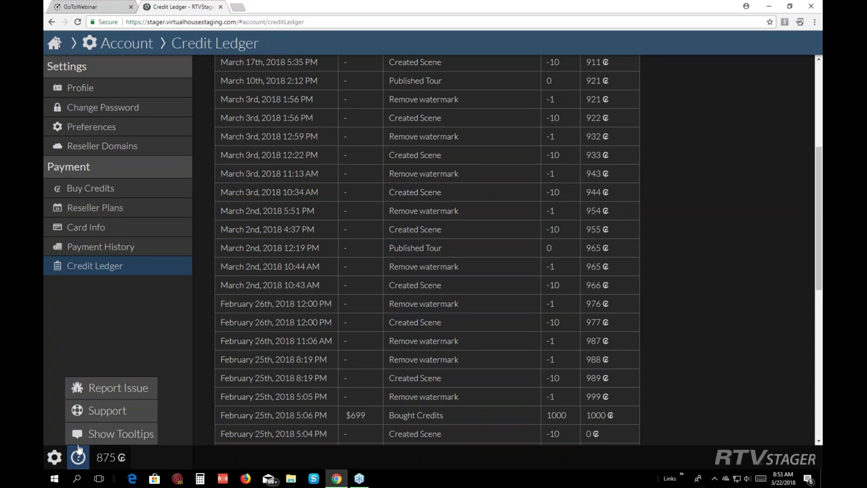
left_click(82, 414)
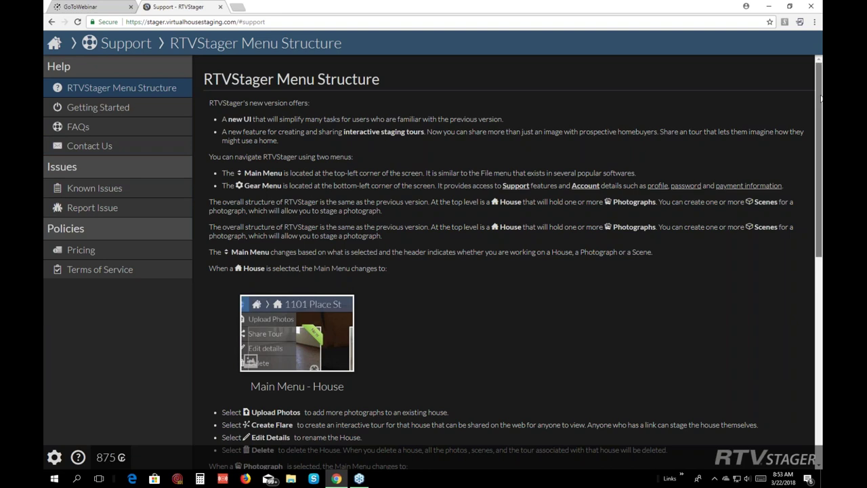
left_click_drag(821, 100, 816, 364)
left_click_drag(821, 283, 820, 81)
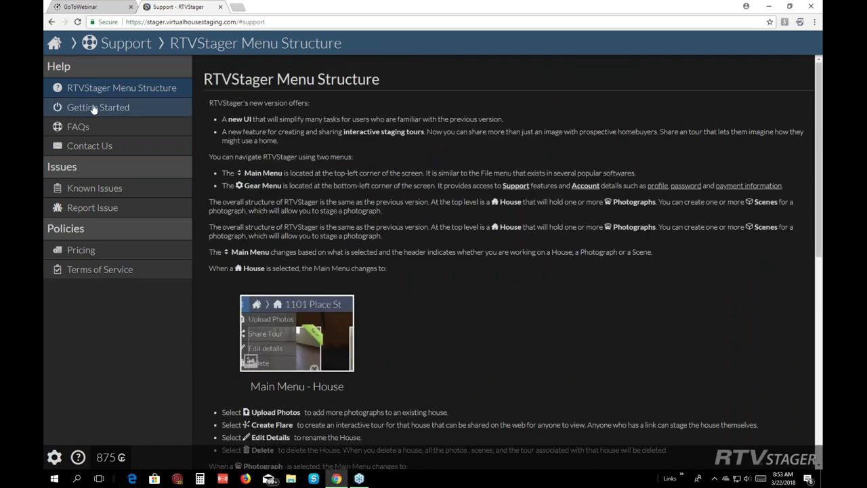
View the Getting Started and FAQs support pages, and return to the houses list
left_click(94, 109)
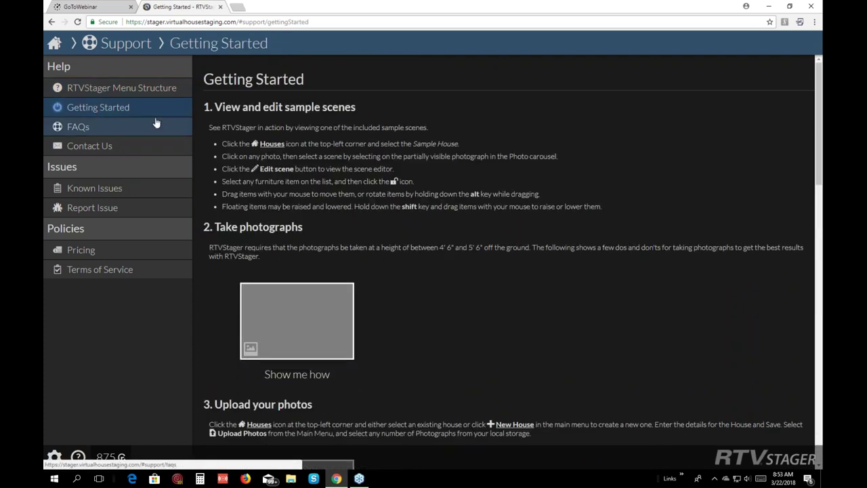
left_click(70, 128)
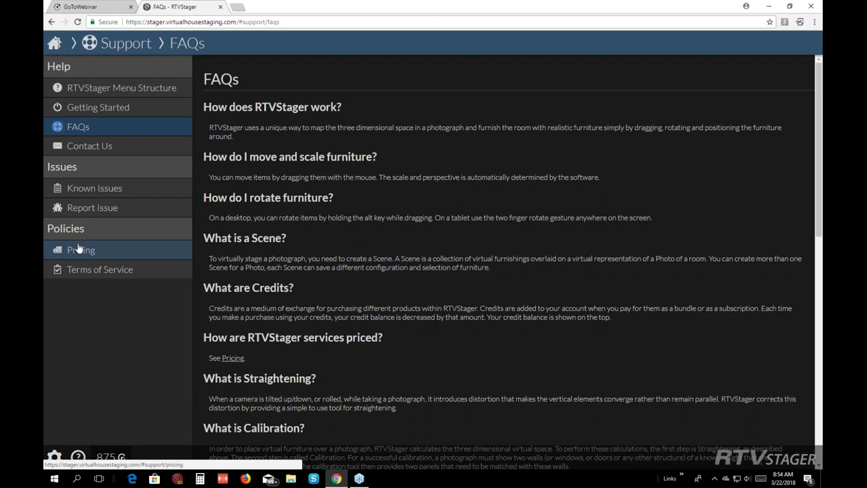
left_click(54, 42)
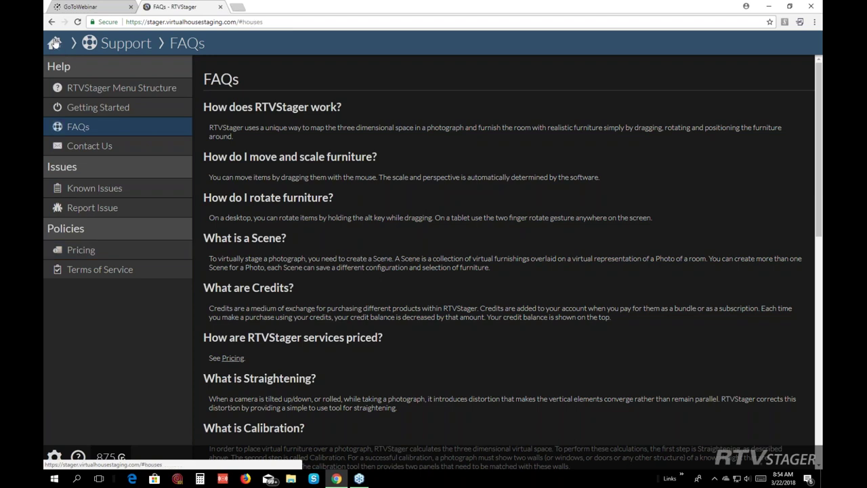